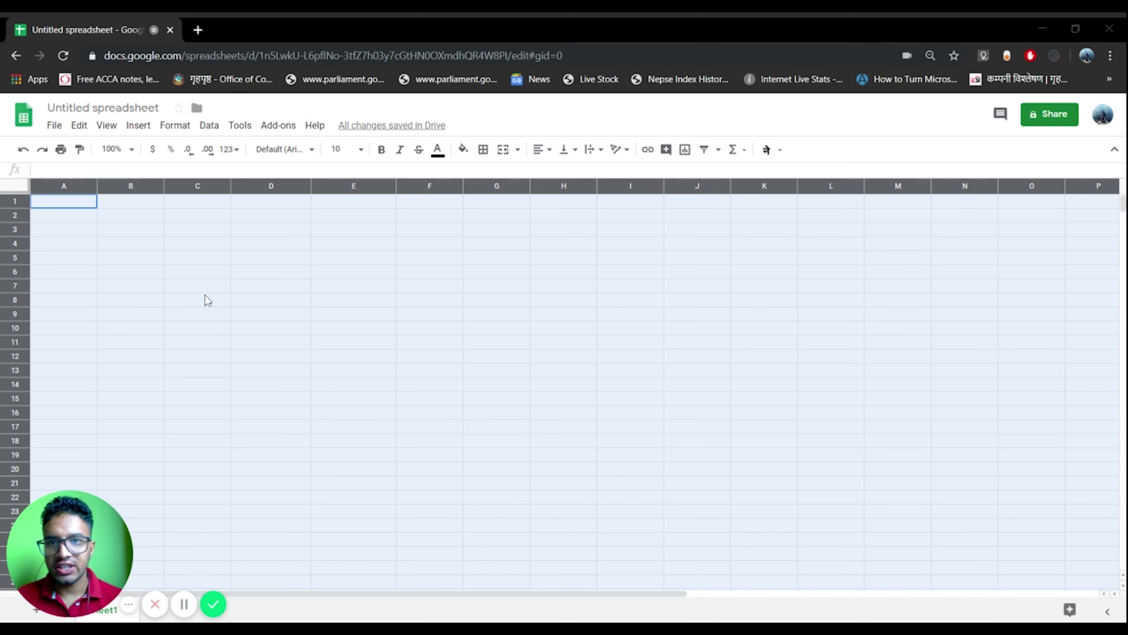
# - Enter the label Home Loan in B1 and the loan amount 10000000 in C1
pyautogui.click(225, 204)
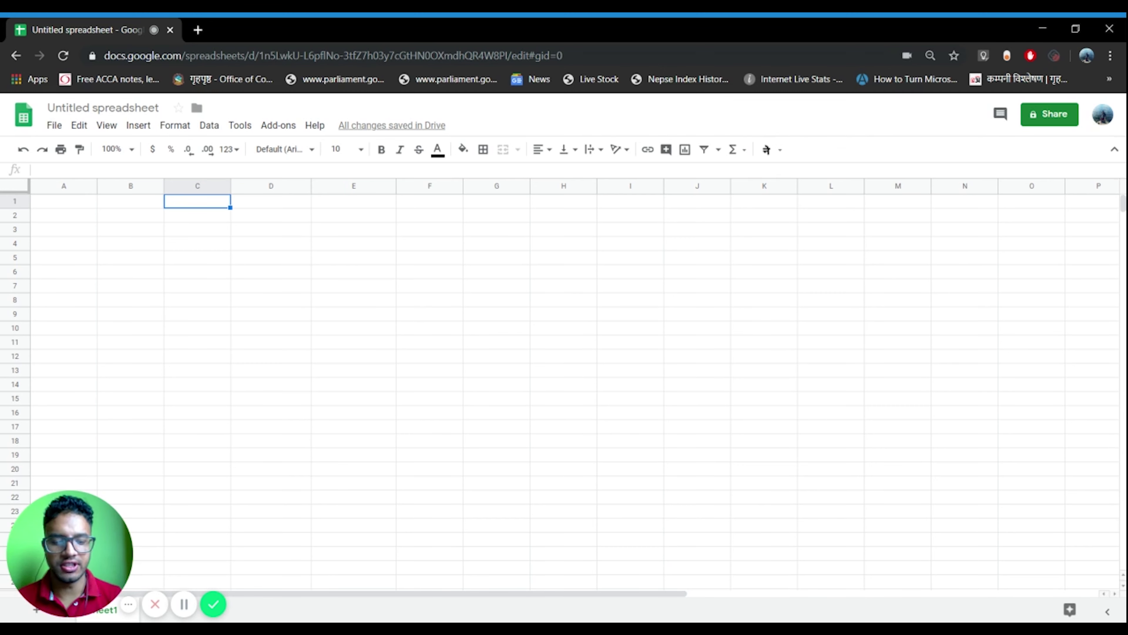
pyautogui.click(130, 201)
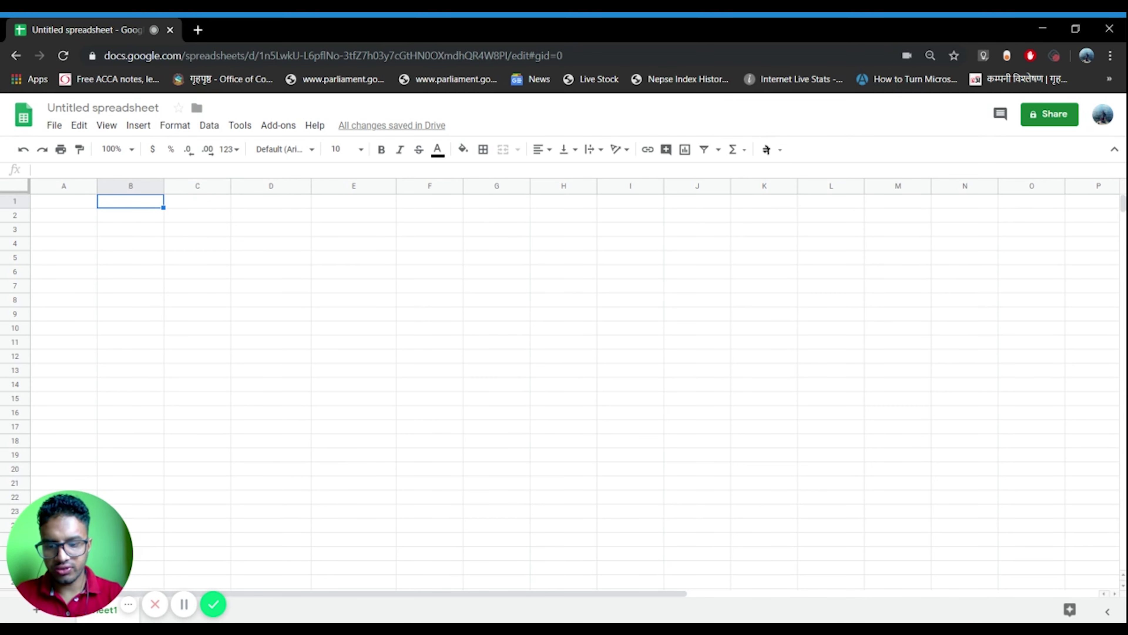
pyautogui.write('Home')
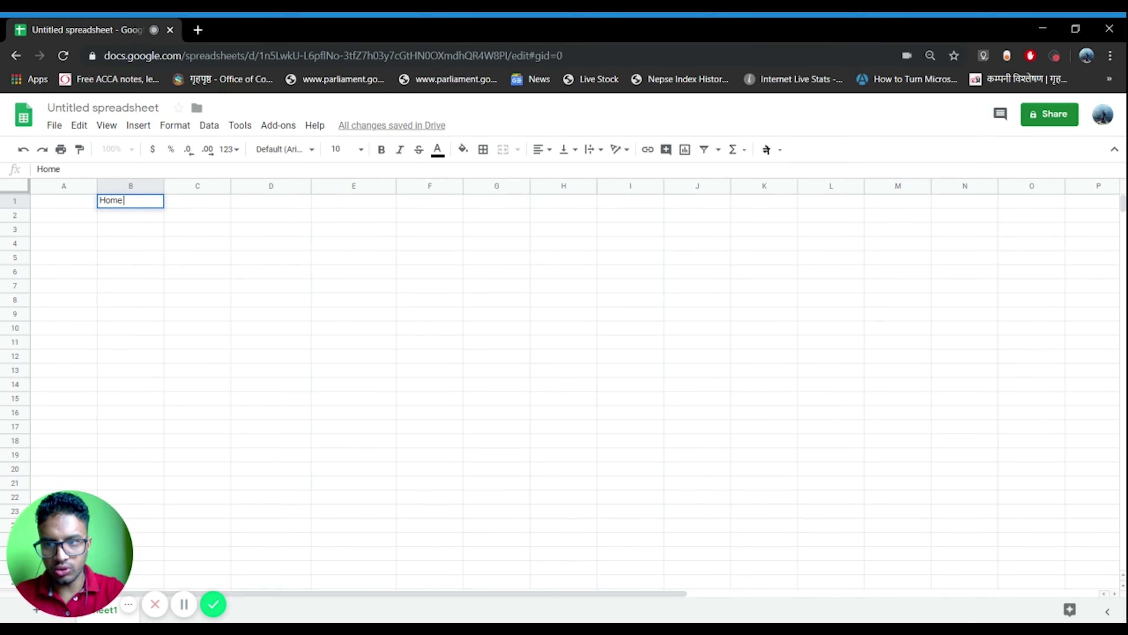
pyautogui.write(' lLoan')
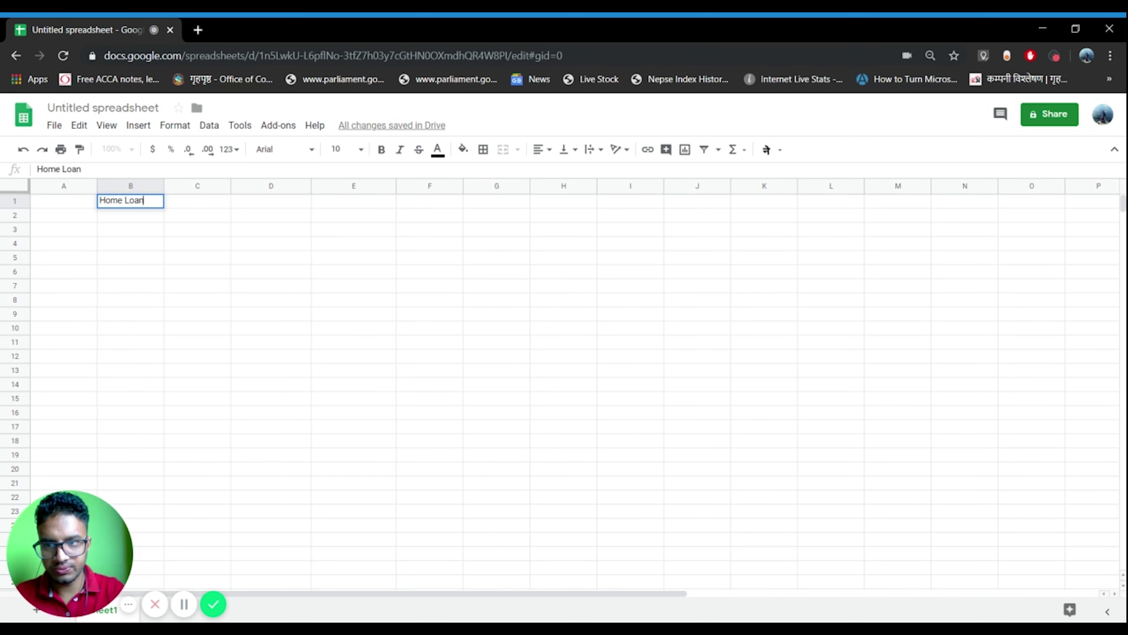
pyautogui.press('Tab')
pyautogui.write('1')
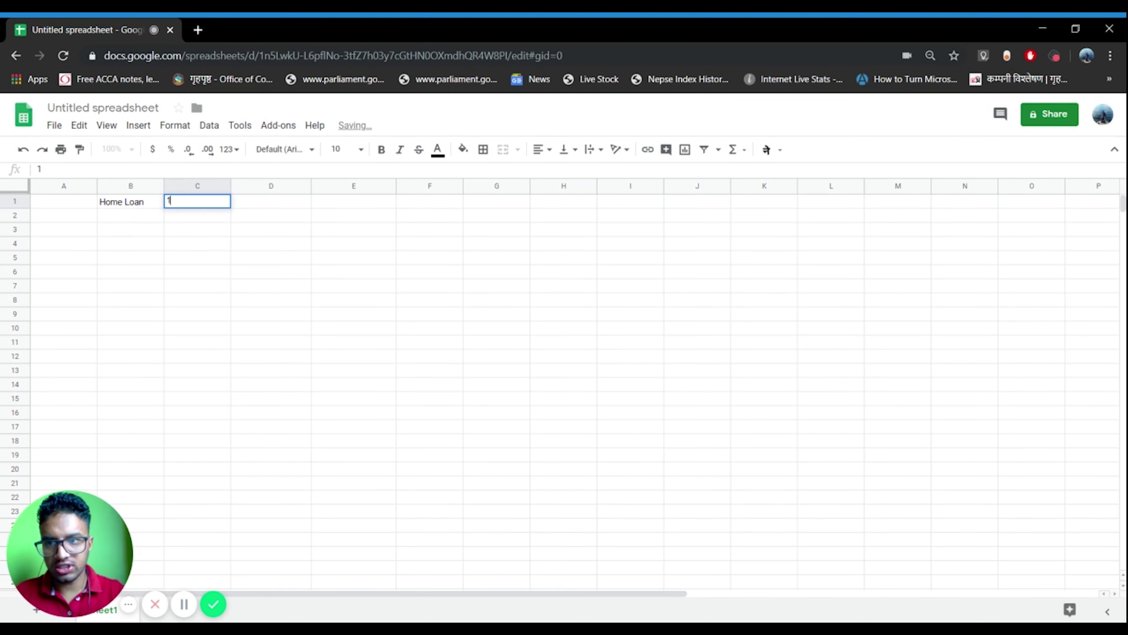
pyautogui.write('000000')
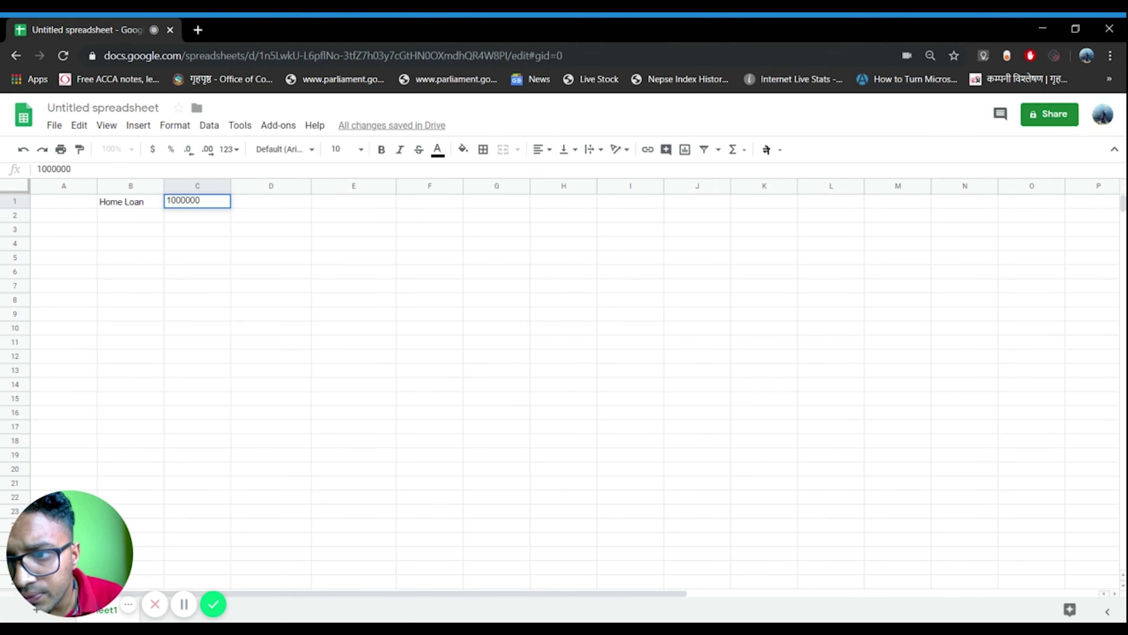
pyautogui.write('0')
pyautogui.press('Return')
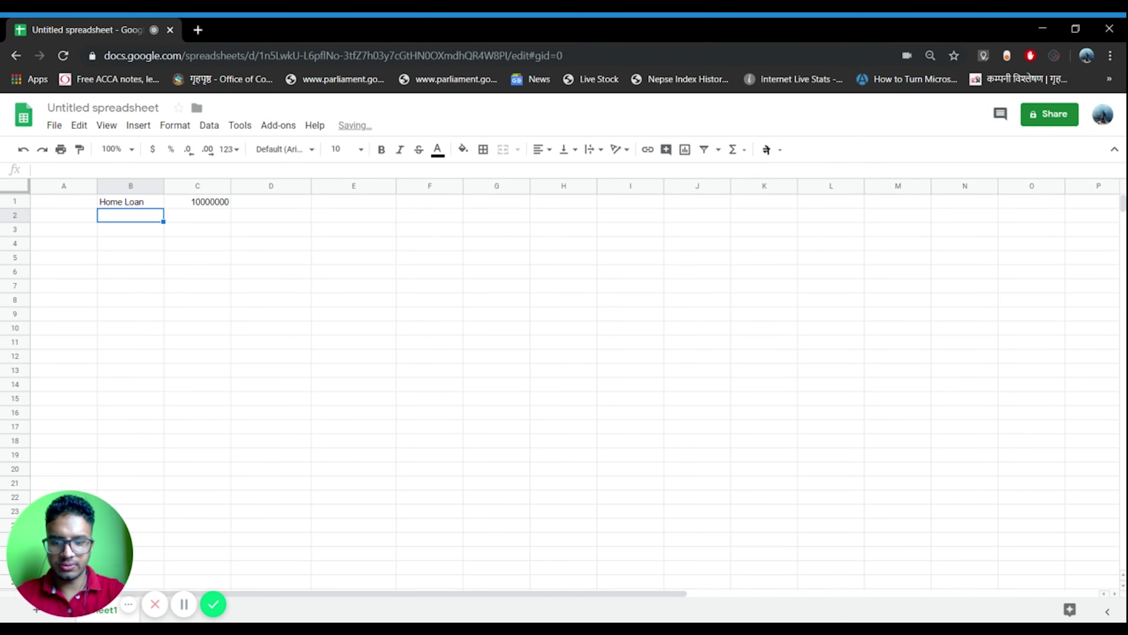
pyautogui.write('14')
pyautogui.press('BackSpace')
pyautogui.press('BackSpace')
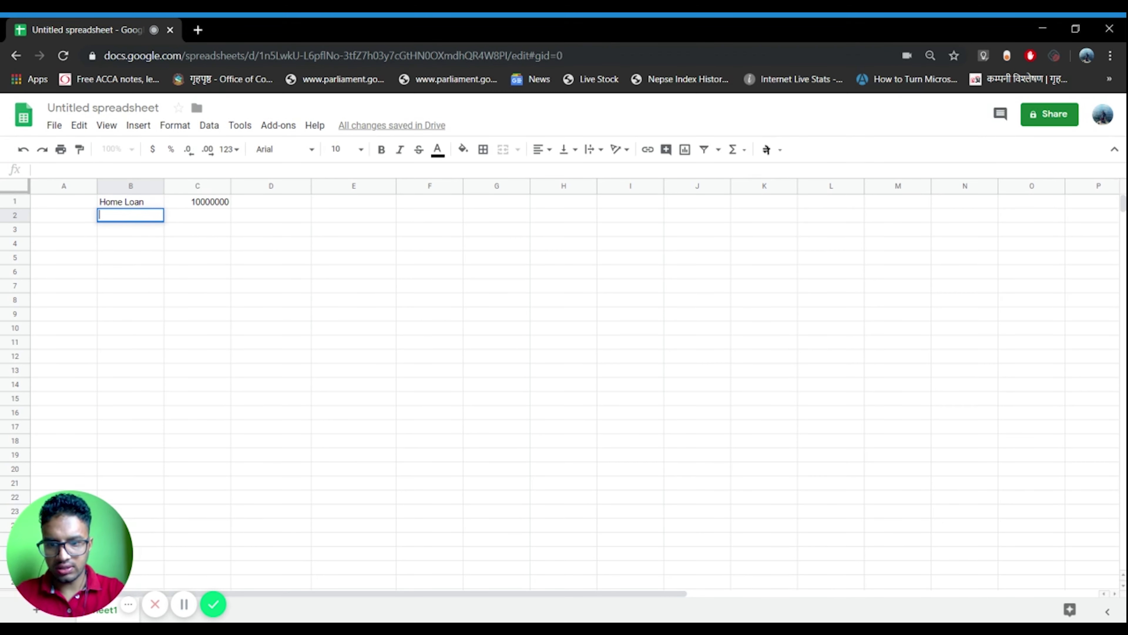
# - Enter the label Tenor in B2 and the value 20 in C2
pyautogui.write('Tenor')
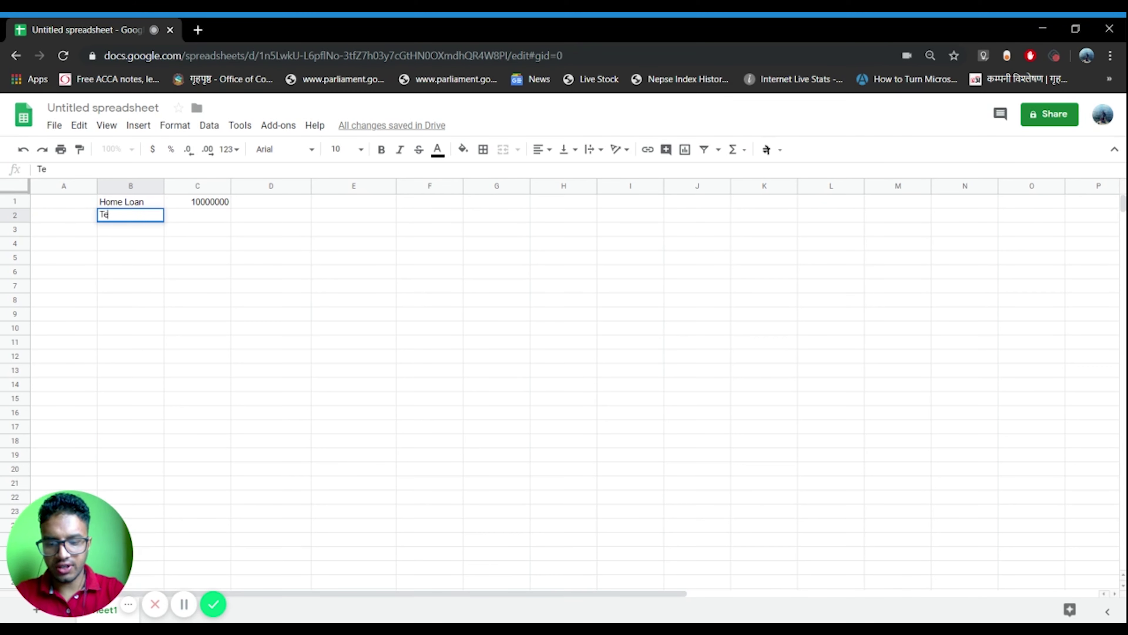
pyautogui.click(197, 216)
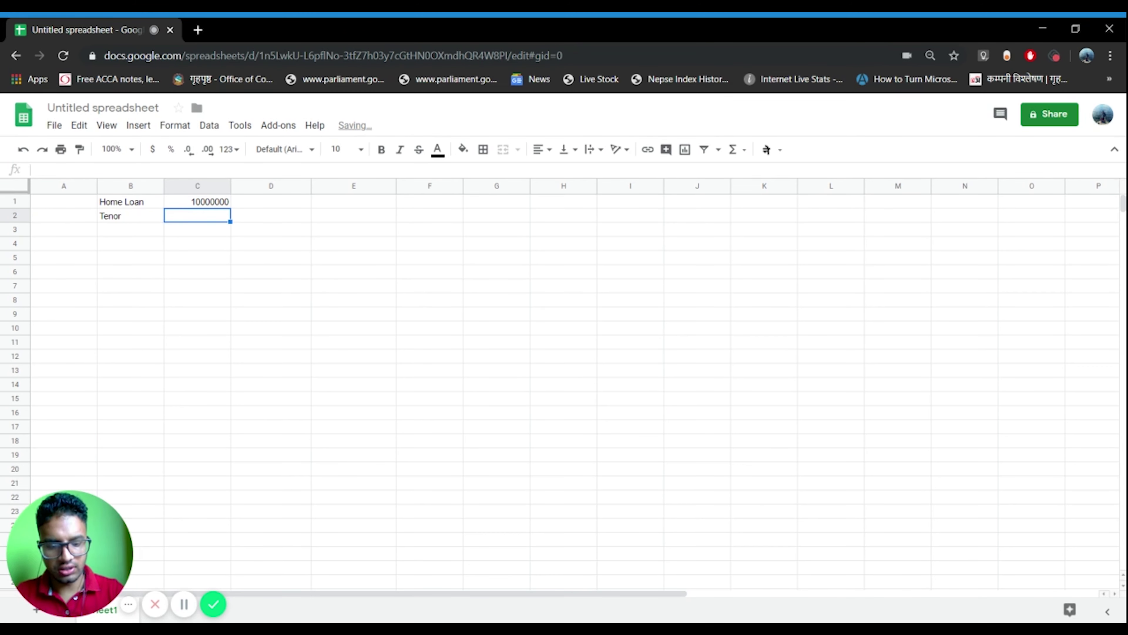
pyautogui.write('20')
pyautogui.press('Return')
# - Enter the label Rate in B3 and the interest rate 10% in C3
pyautogui.click(131, 229)
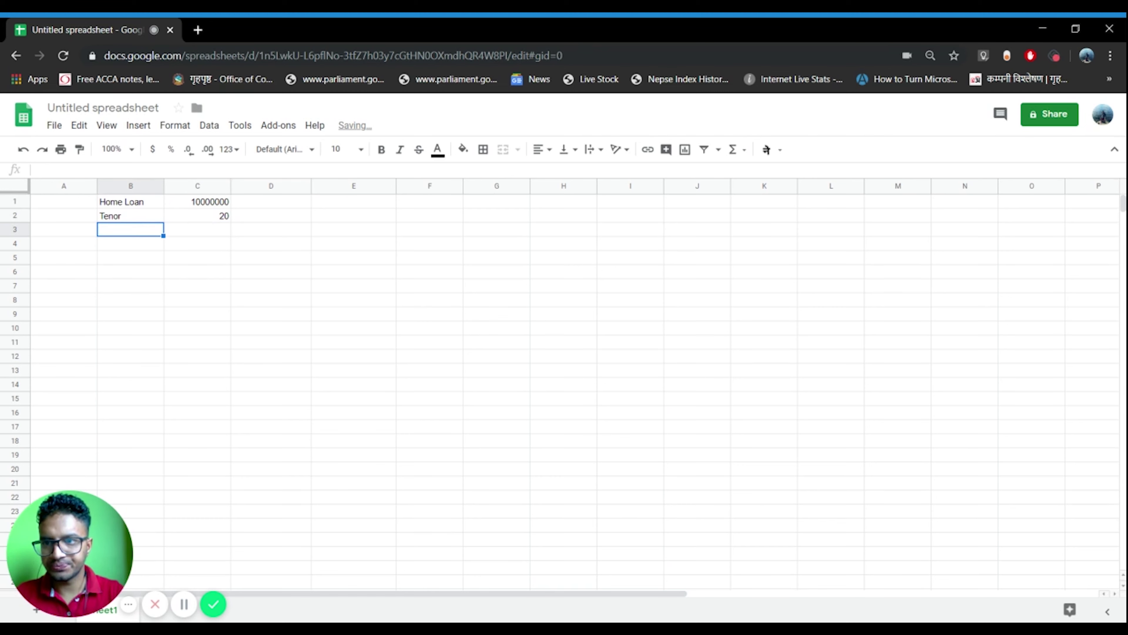
pyautogui.write('Rate')
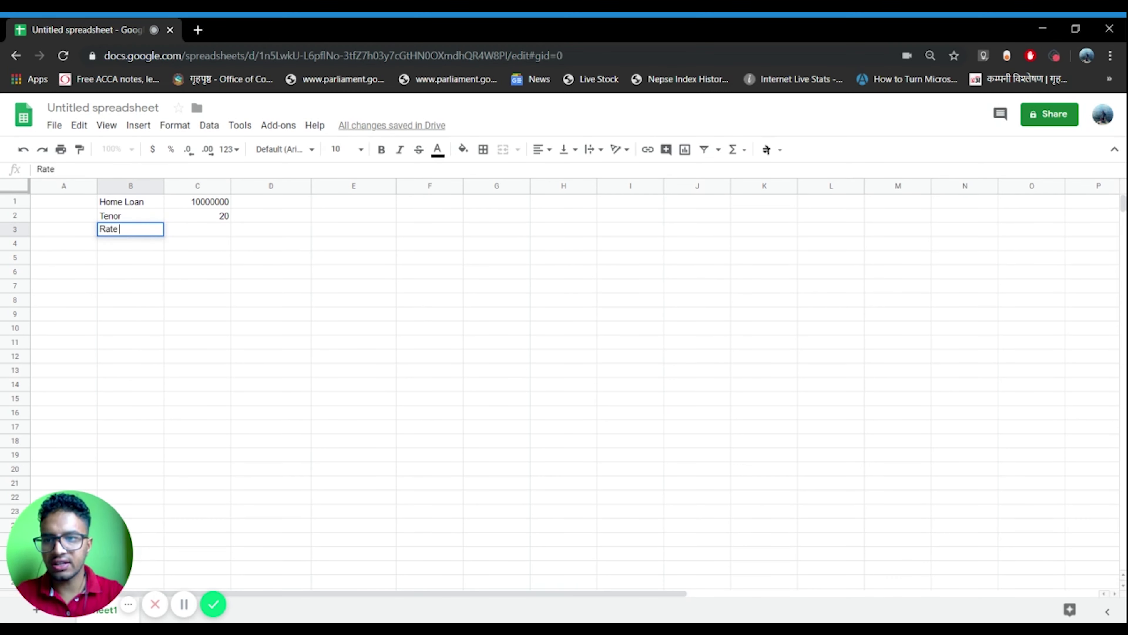
pyautogui.press('Tab')
pyautogui.write('10%')
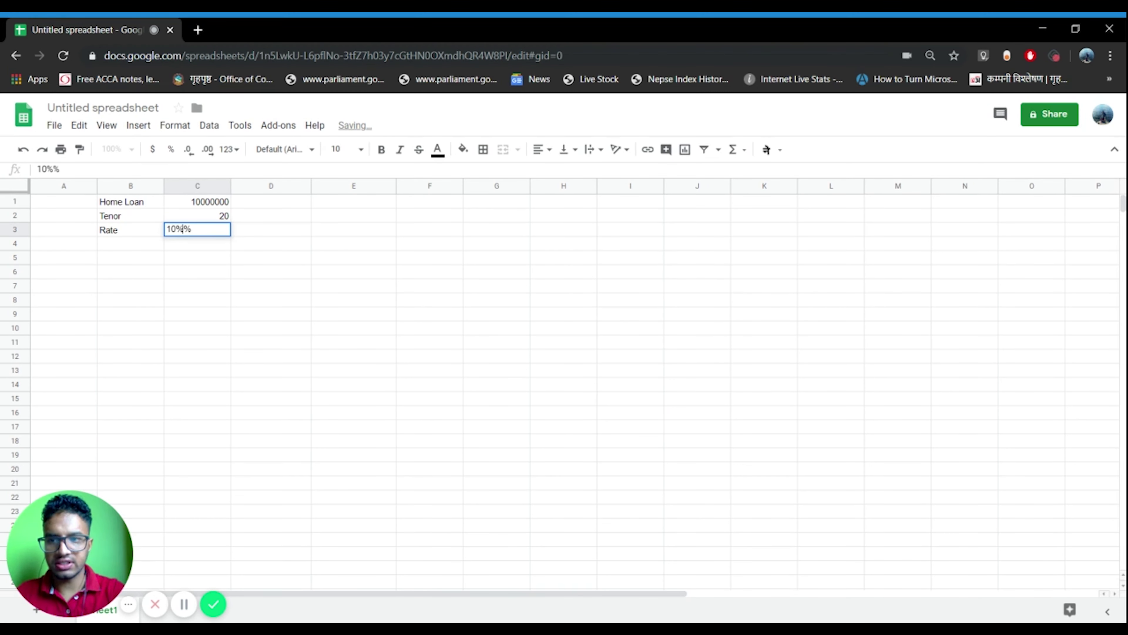
pyautogui.press('Delete')
pyautogui.press('Return')
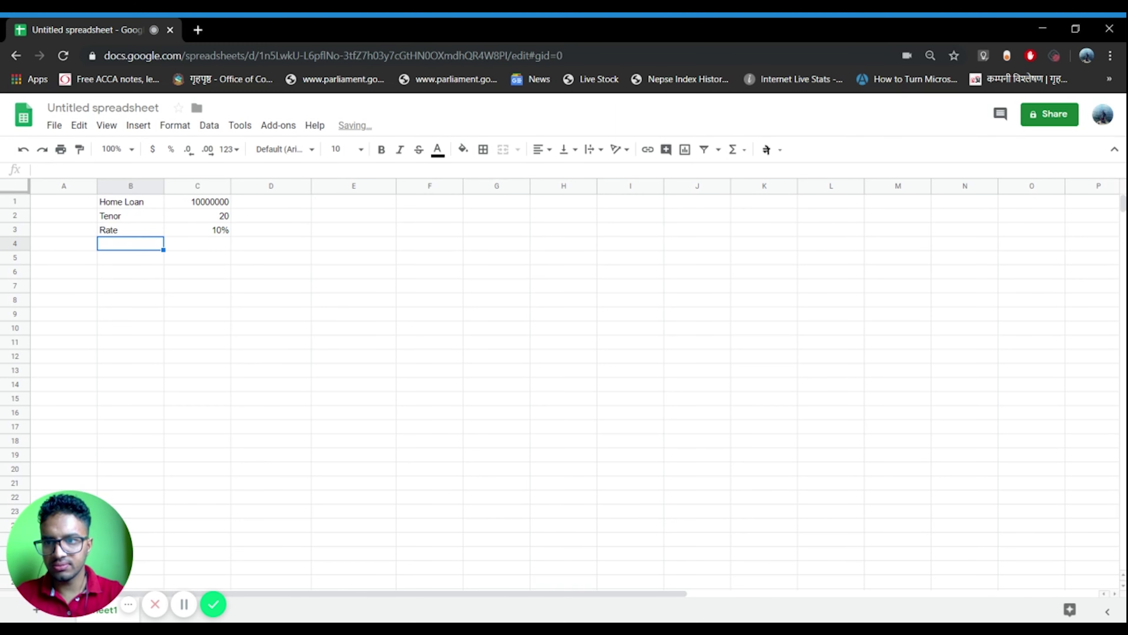
# - Label B4 as EMI and calculate the monthly payment in C4 with the formula =pmt(C3/12,C2*12,C1)
pyautogui.write('EMI')
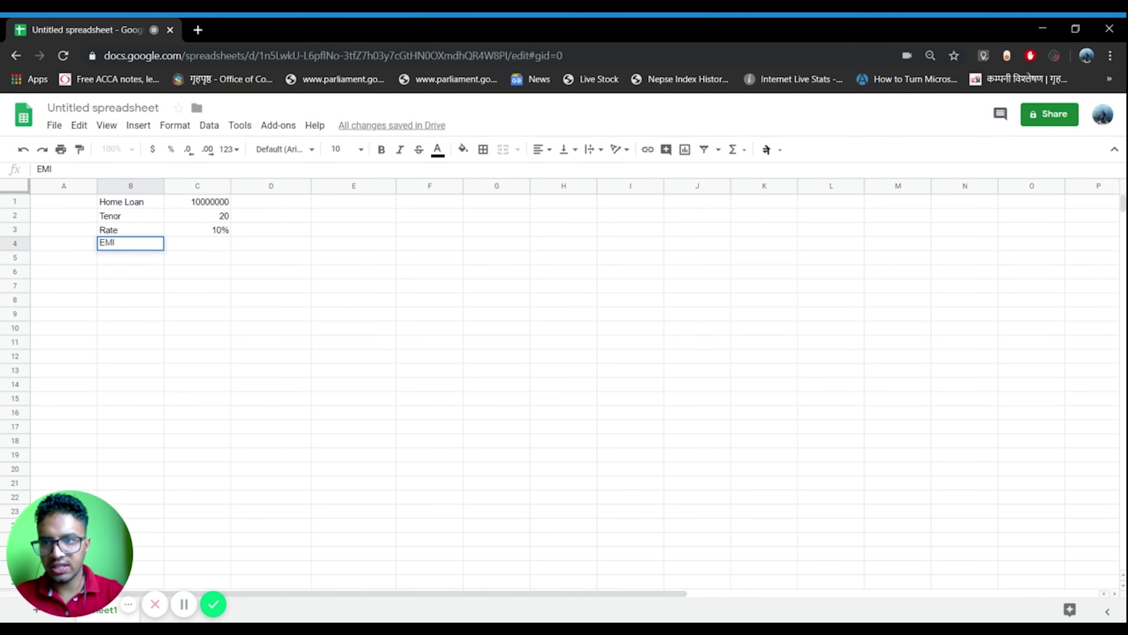
pyautogui.press('Tab')
pyautogui.write('=')
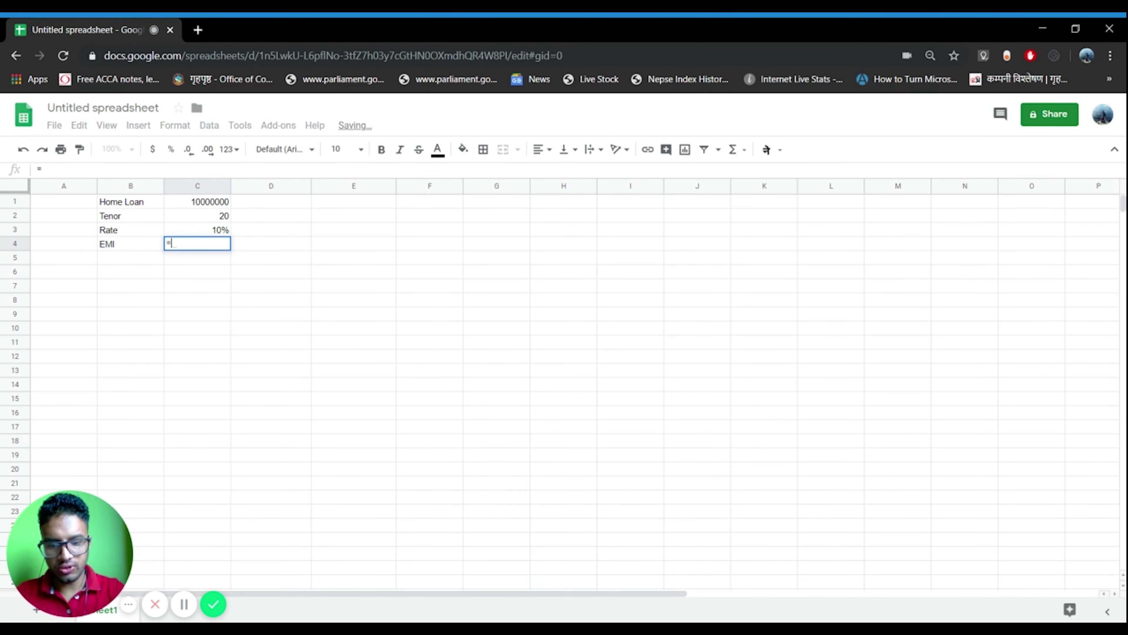
pyautogui.write('pmt(')
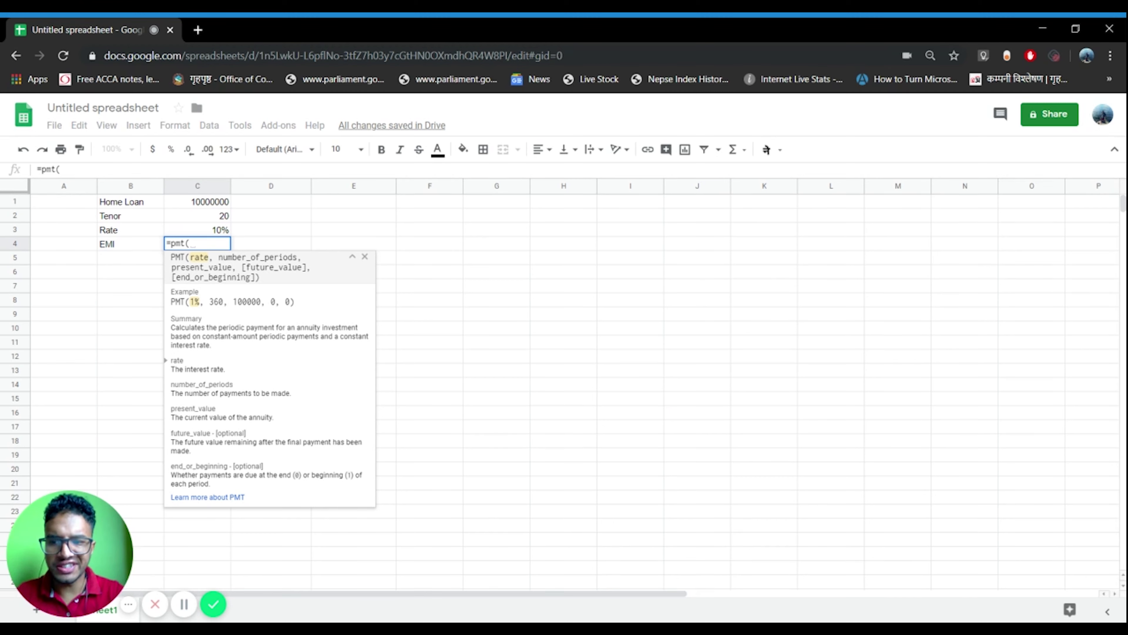
pyautogui.click(197, 229)
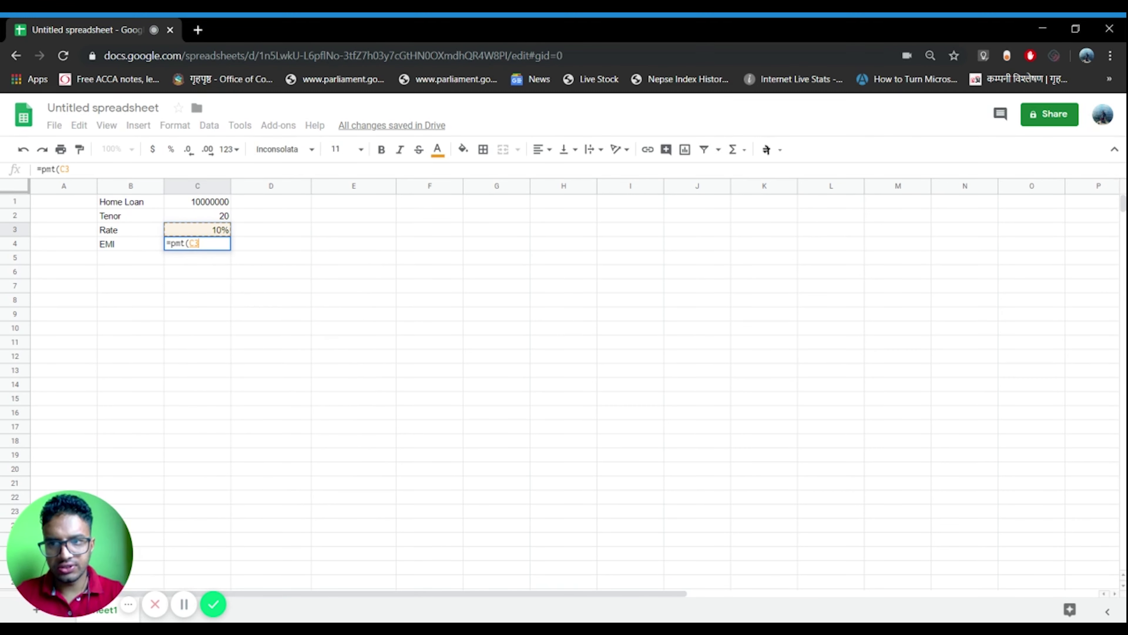
pyautogui.write('/12')
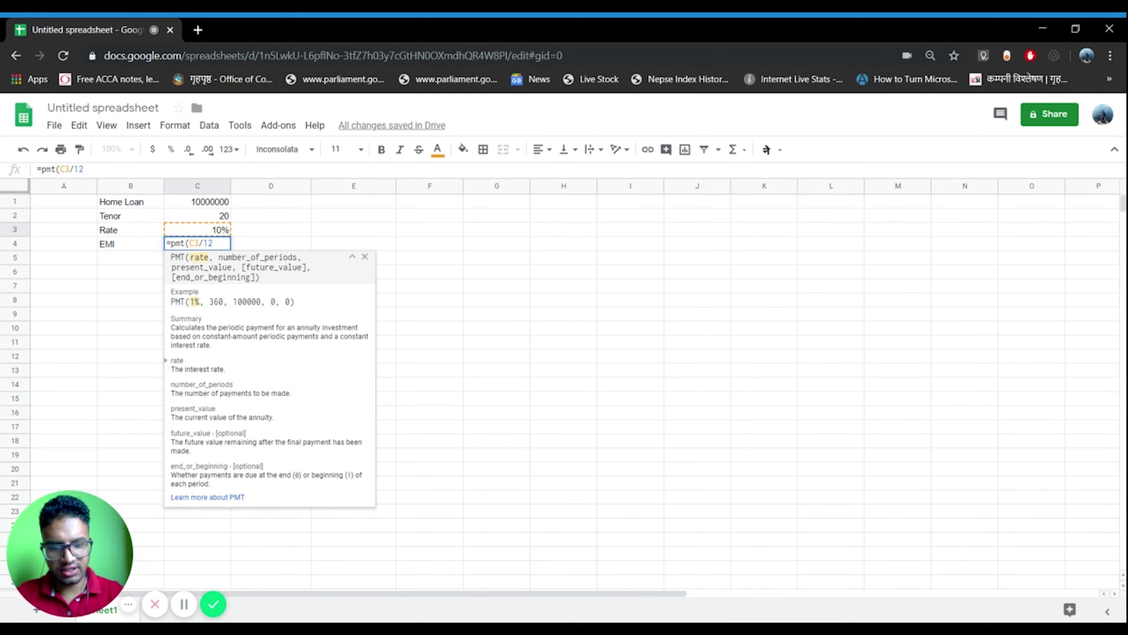
pyautogui.write(',')
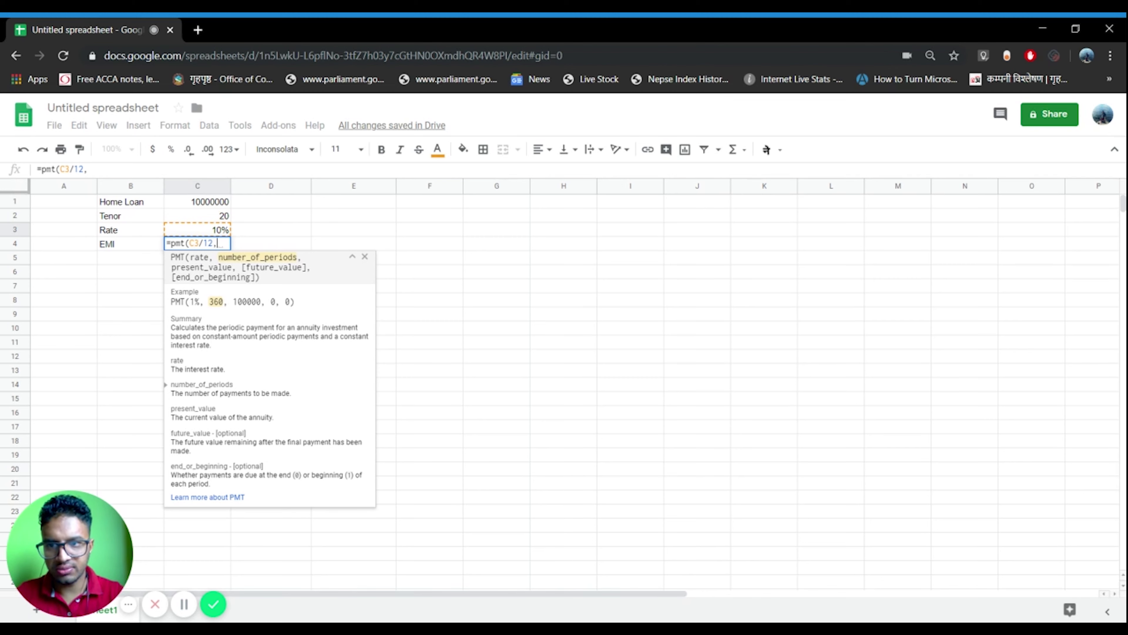
pyautogui.click(197, 216)
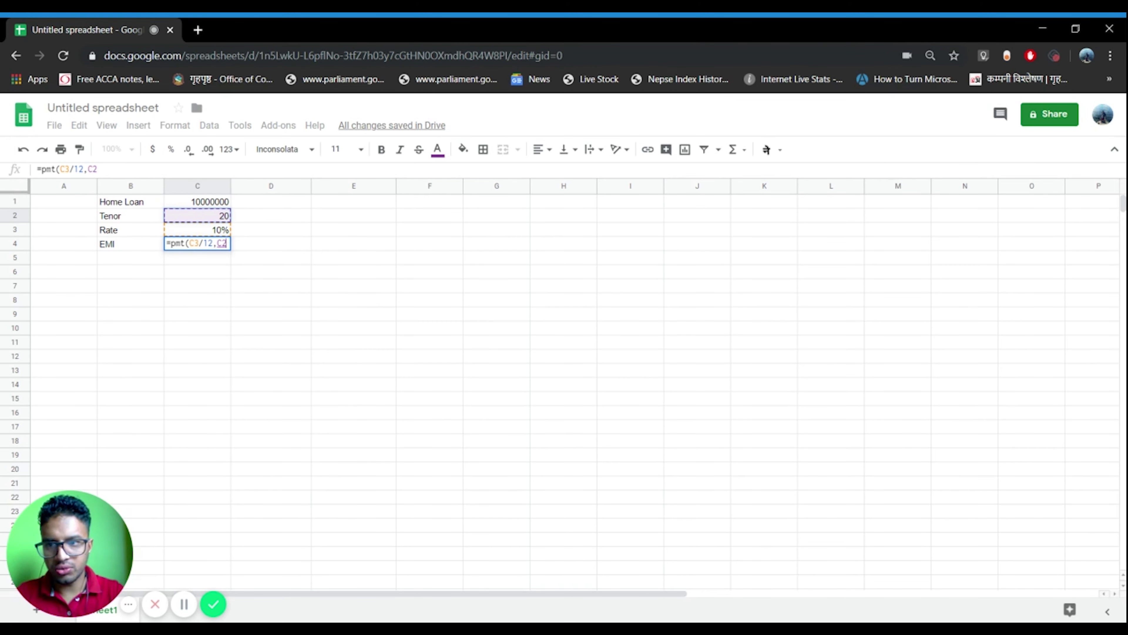
pyautogui.write('*12')
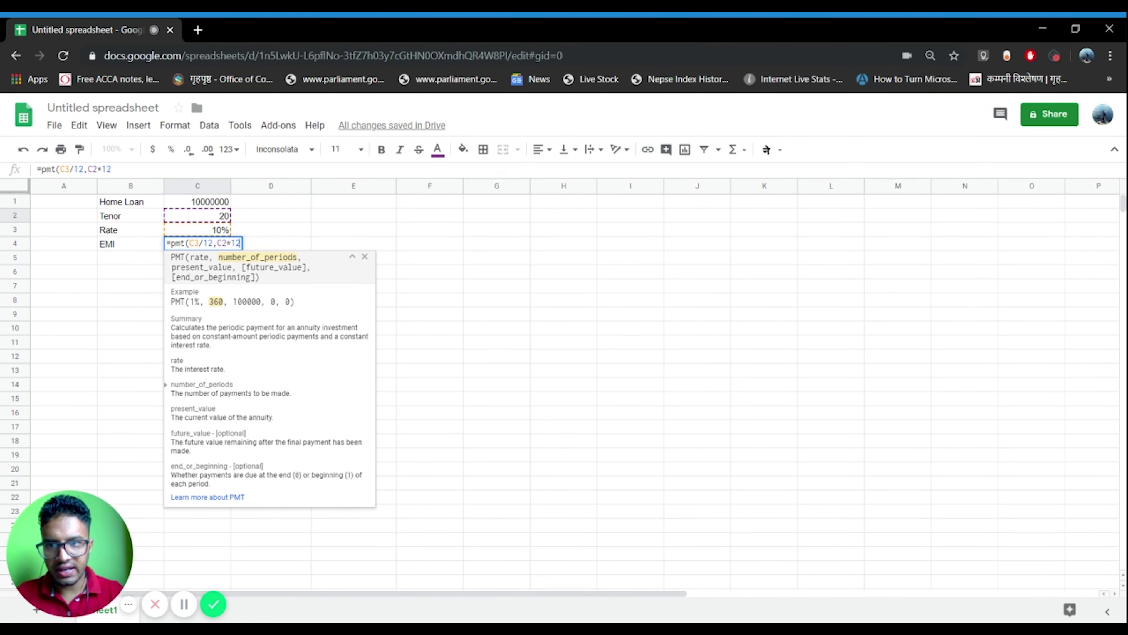
pyautogui.write(',')
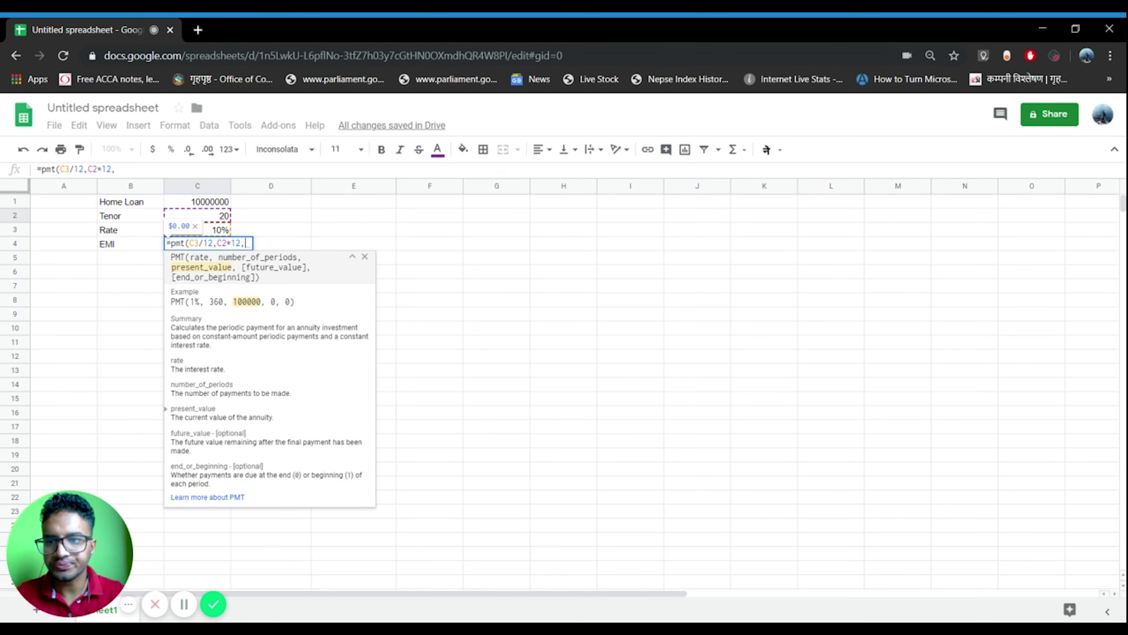
pyautogui.press('Up')
pyautogui.press('Up')
pyautogui.press('Up')
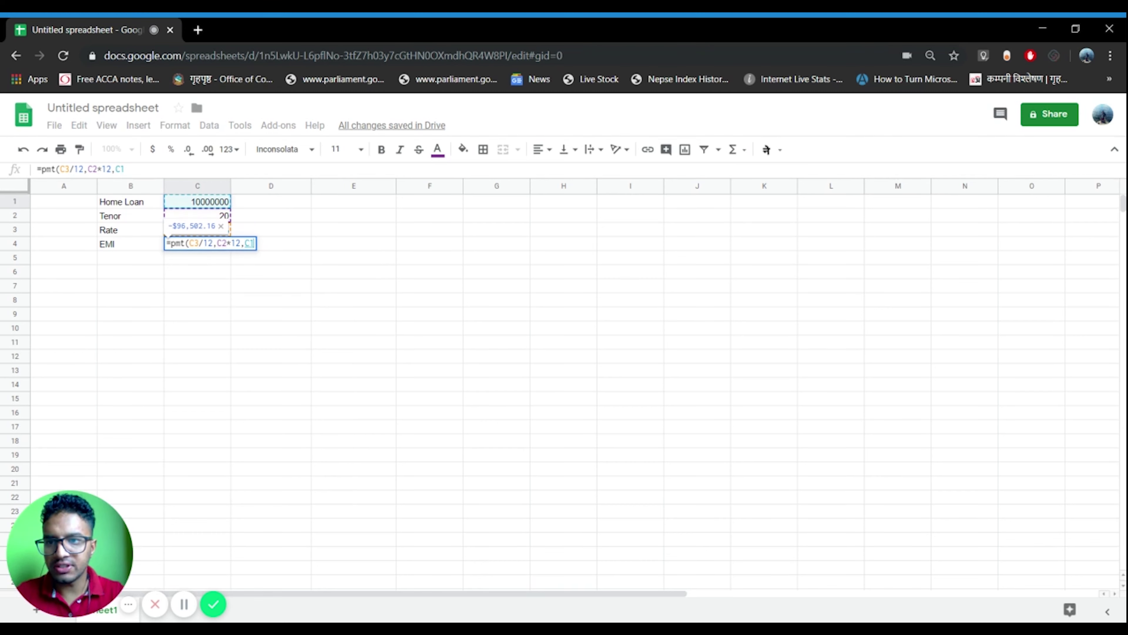
pyautogui.write(')')
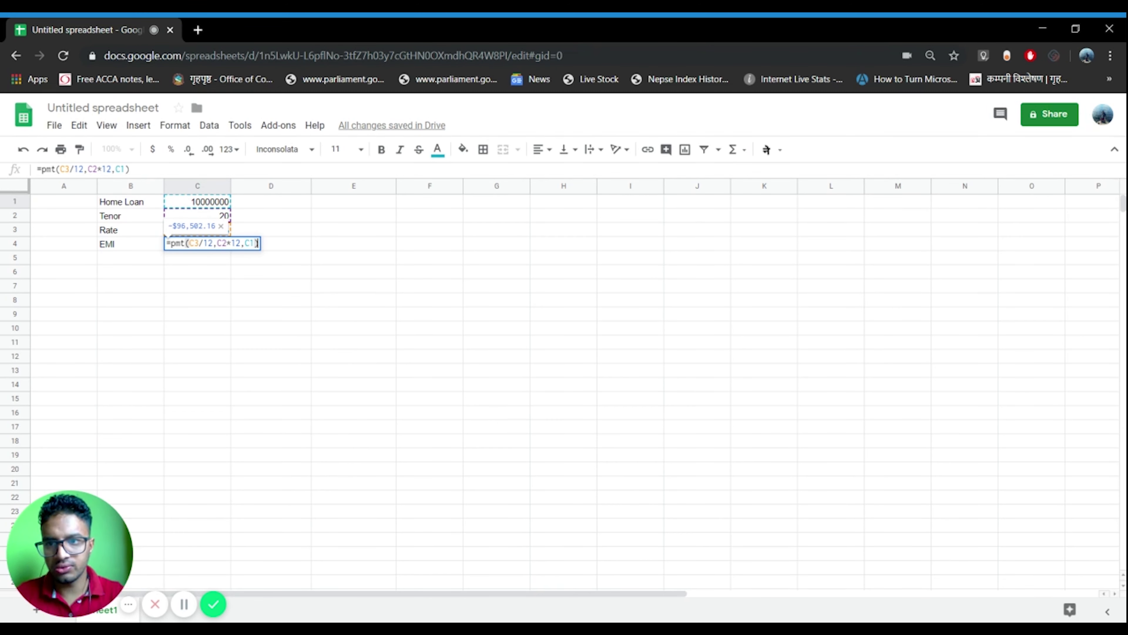
pyautogui.press('Return')
# - Add the column header Month in A5 and enter 1 as the first month in A6
pyautogui.click(130, 244)
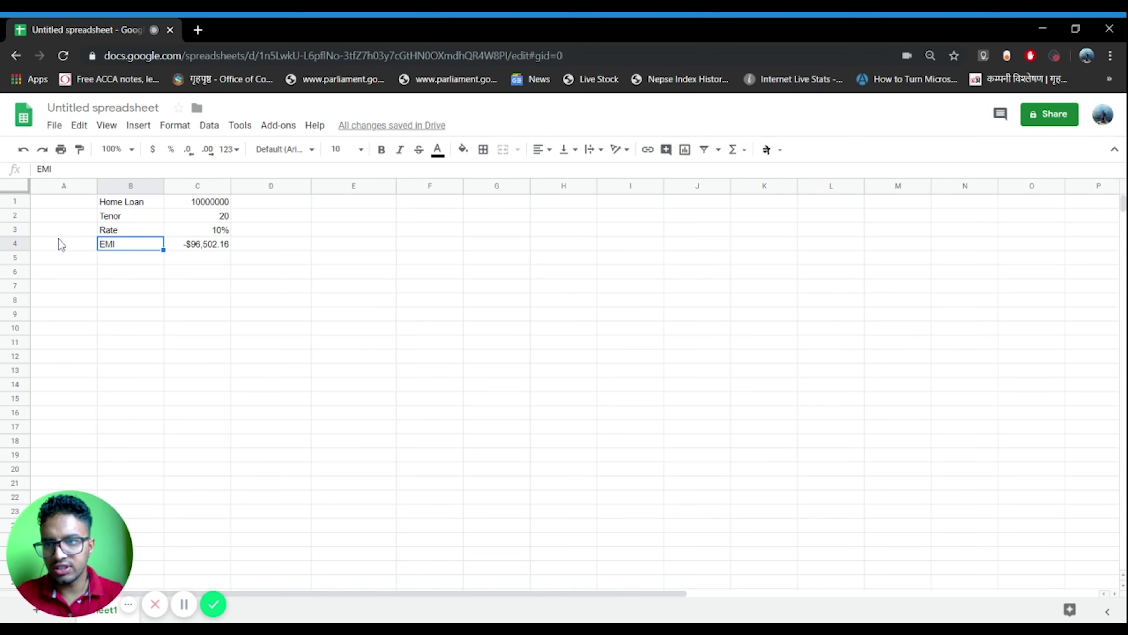
pyautogui.press('Right')
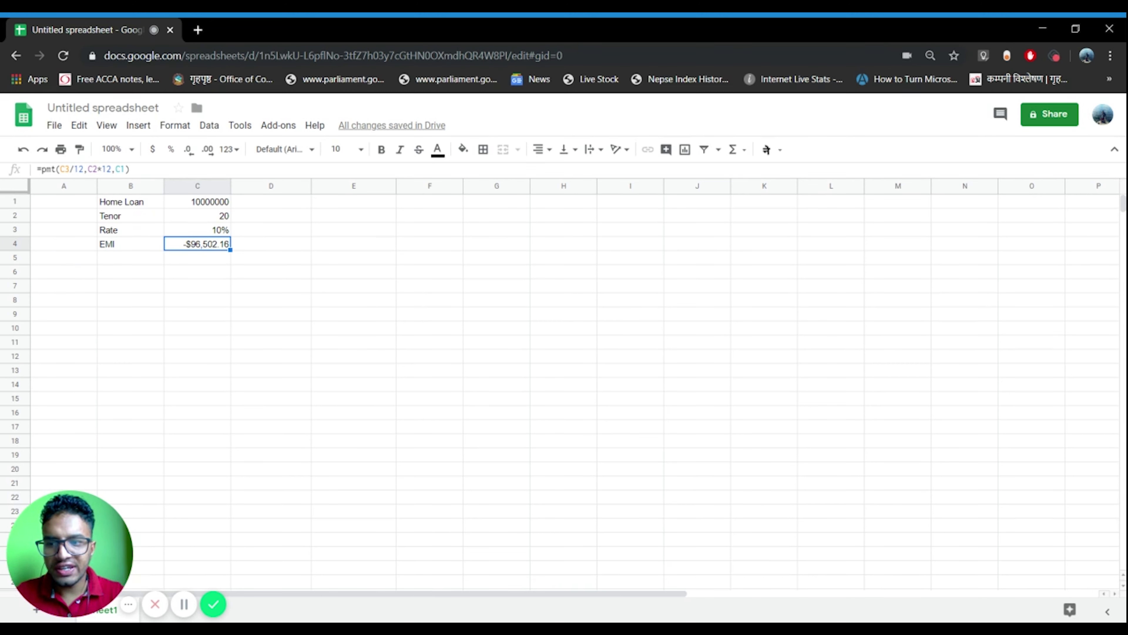
pyautogui.press('Down')
pyautogui.press('Left')
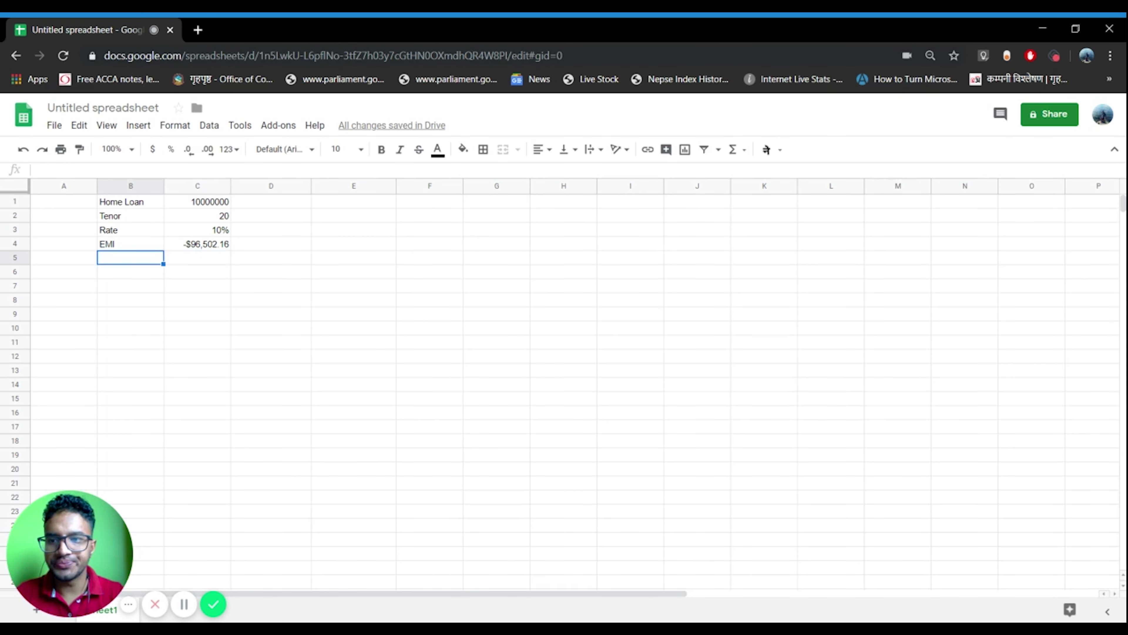
pyautogui.press('Left')
pyautogui.write('Month')
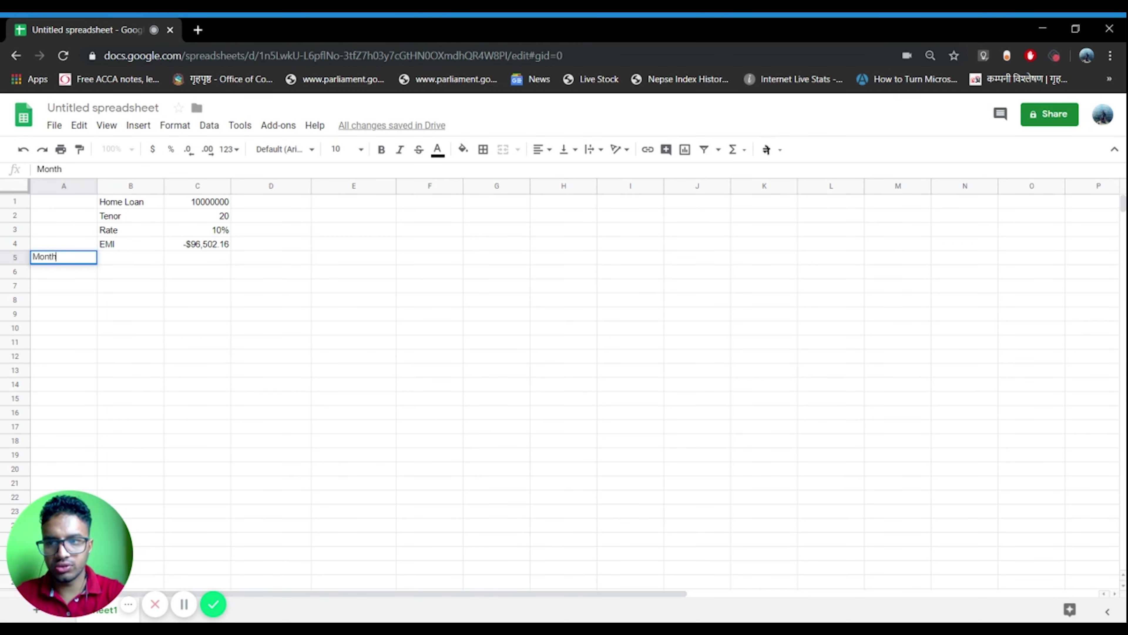
pyautogui.press('Return')
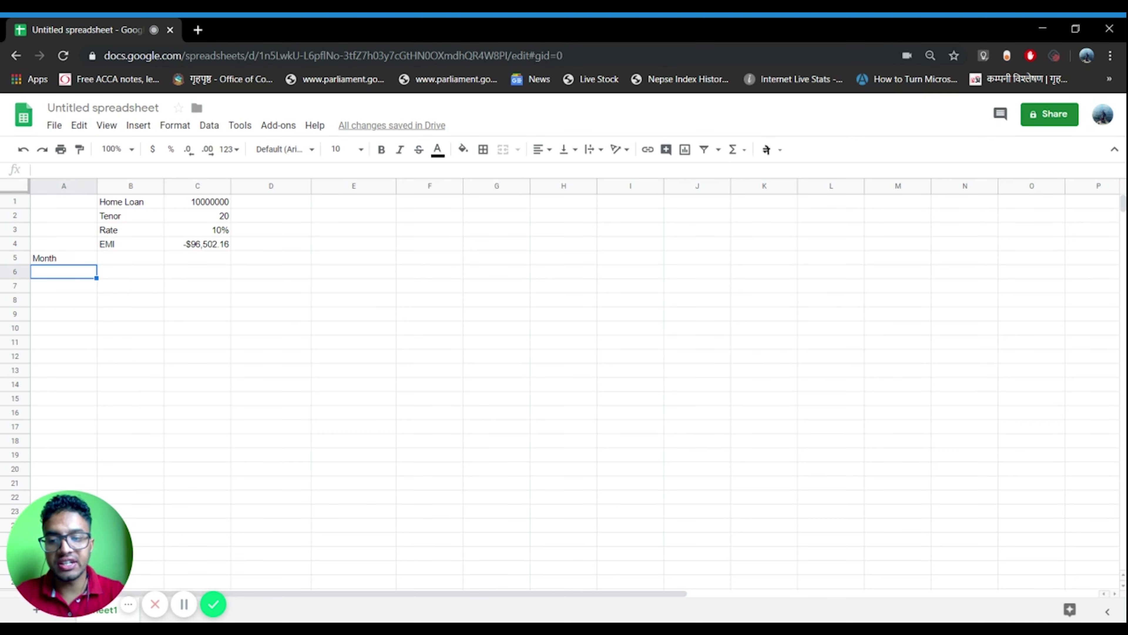
pyautogui.write('1')
pyautogui.press('Return')
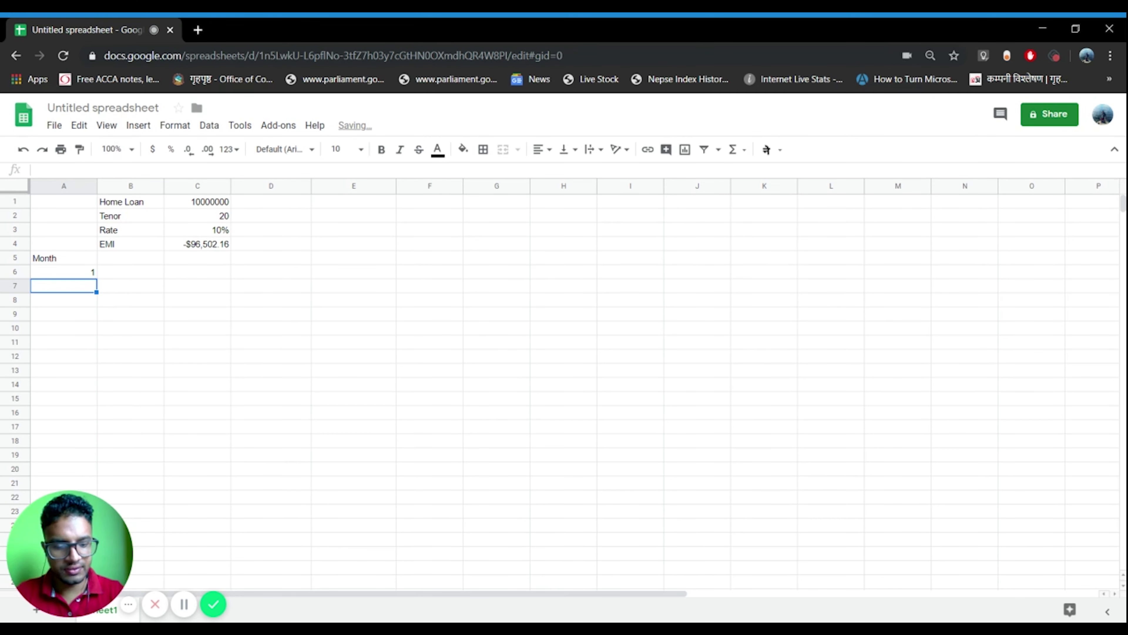
pyautogui.write('1+')
pyautogui.click(63, 271)
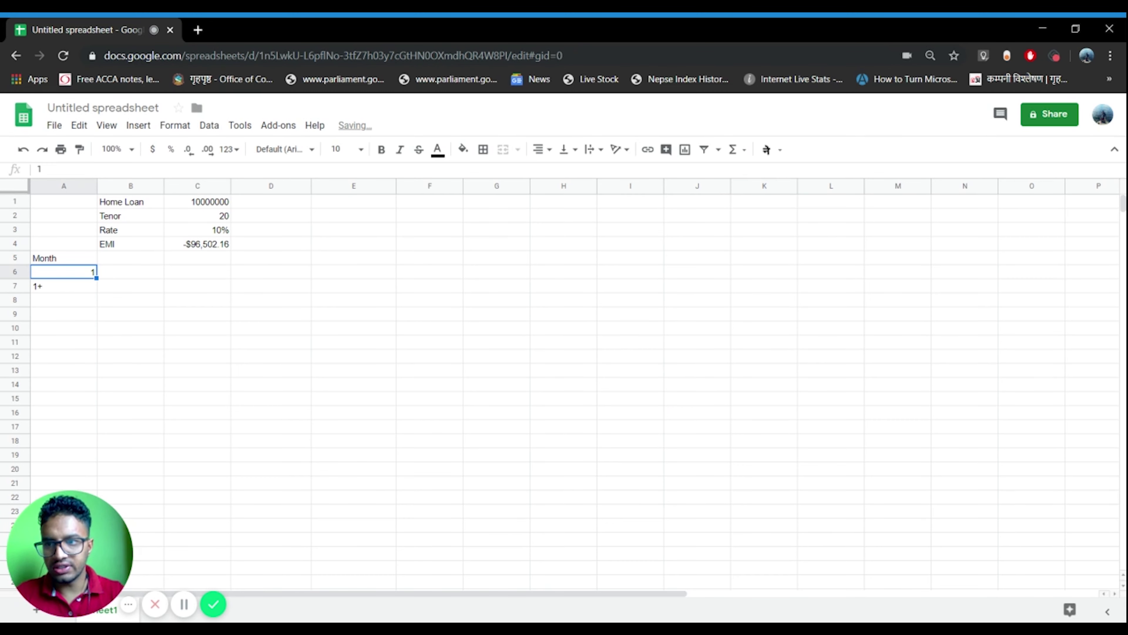
pyautogui.click(63, 286)
pyautogui.press('Delete')
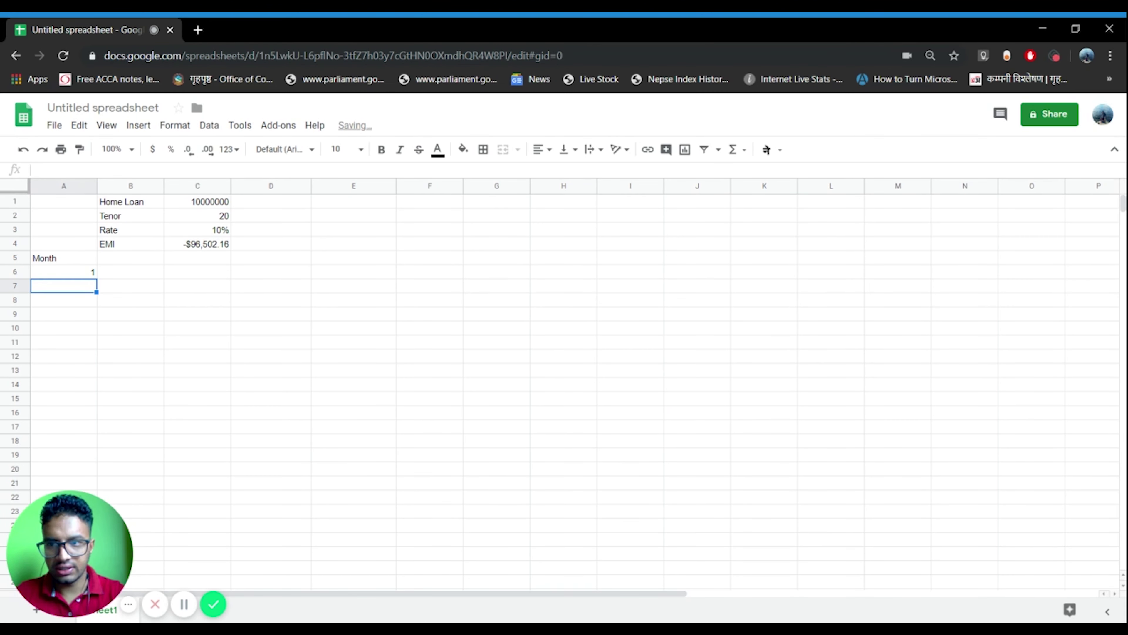
# - Calculate the second month in A7 with the formula =1+A6
pyautogui.write('=')
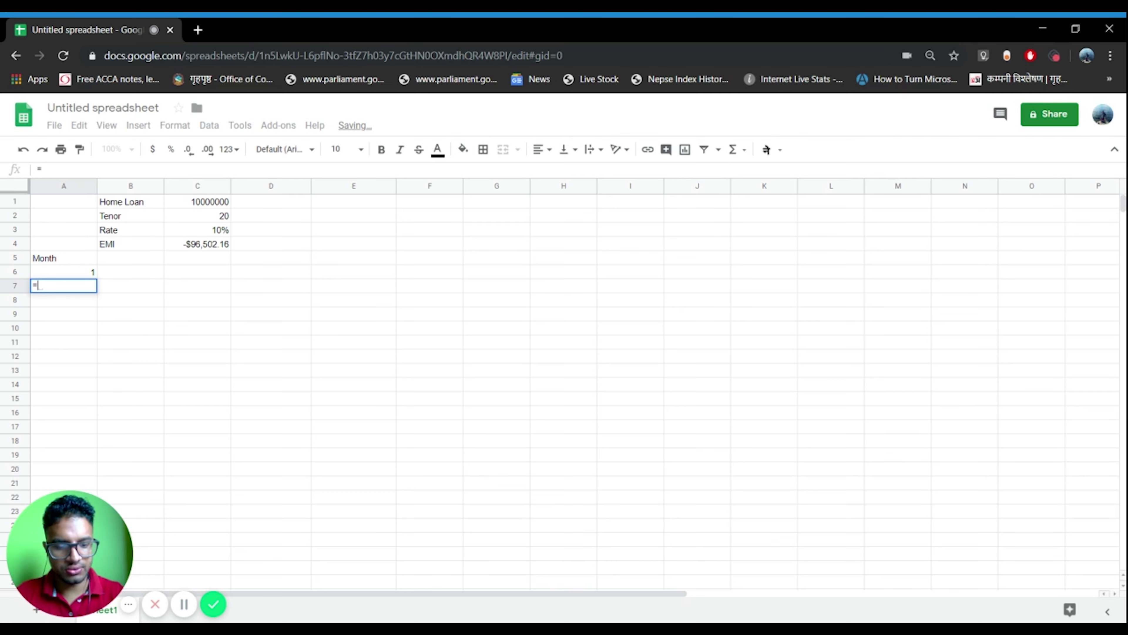
pyautogui.write('1+A6')
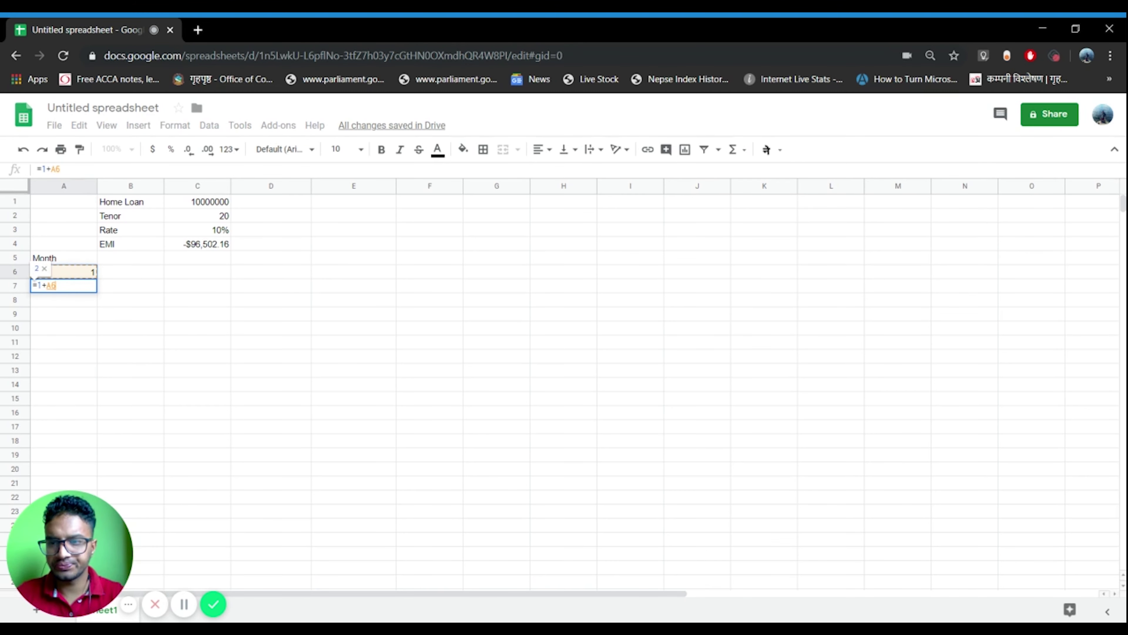
pyautogui.press('Return')
# - Copy the month formula from A7 down through A8:A251 to number the following months
pyautogui.click(64, 286)
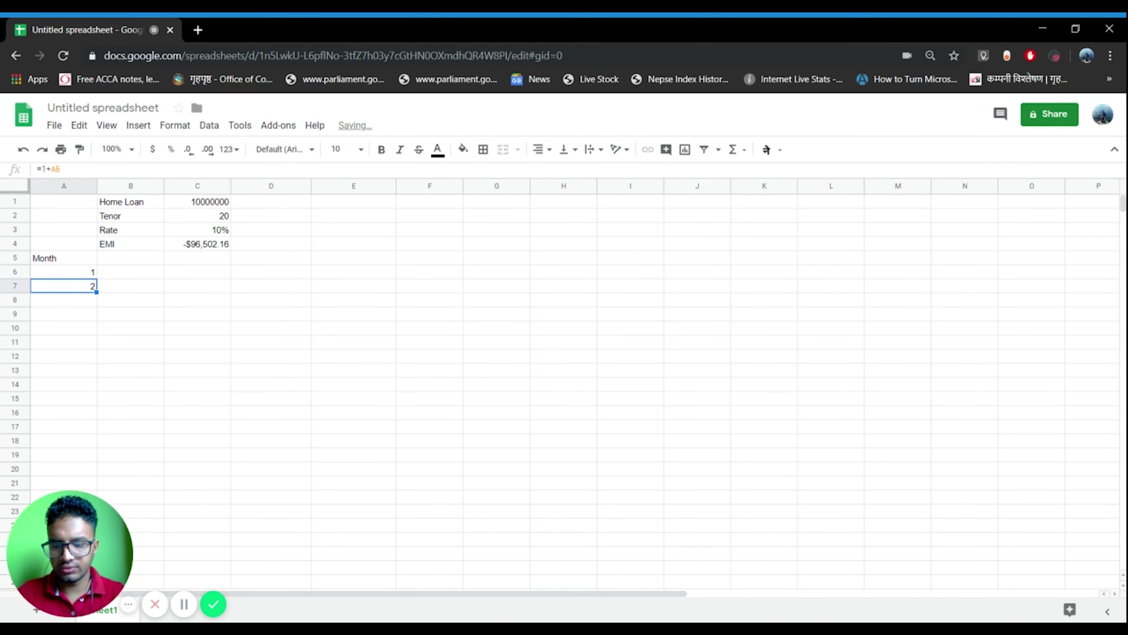
pyautogui.hotkey('ctrl', 'c')
pyautogui.press('Down')
pyautogui.hotkey('shift', 'Down')
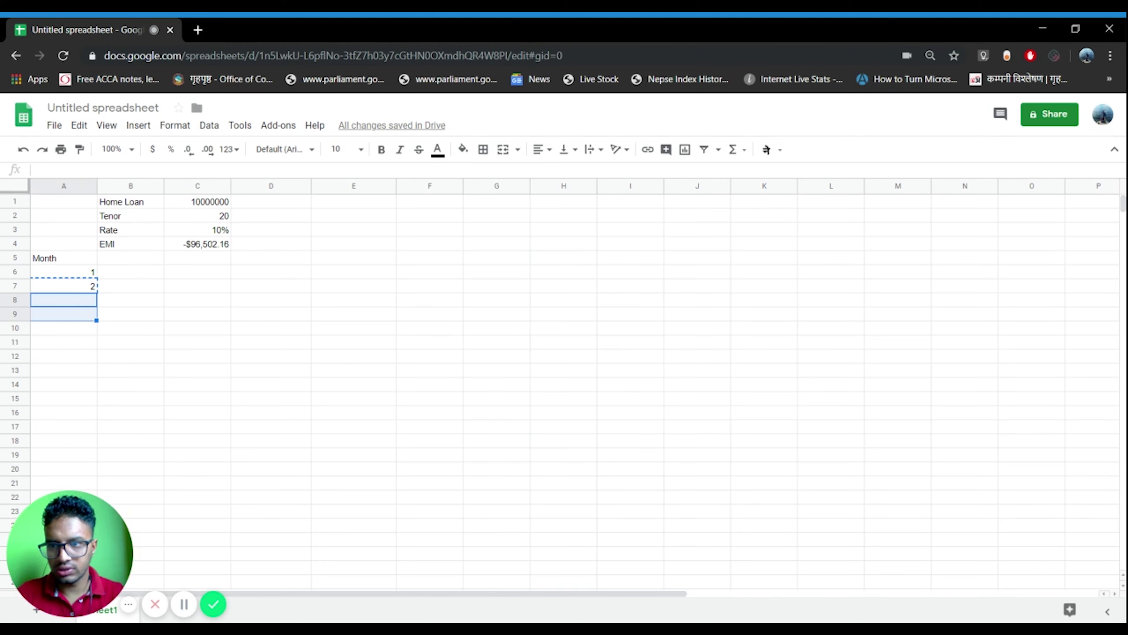
pyautogui.hotkey('shift', 'Down')
pyautogui.hotkey('shift', 'Down')
pyautogui.hotkey('shift', 'Down')
pyautogui.hotkey('shift', 'Down')
pyautogui.hotkey('shift', 'Down')
pyautogui.hotkey('shift', 'Down')
pyautogui.hotkey('shift', 'Down')
pyautogui.hotkey('shift', 'Down')
pyautogui.hotkey('shift', 'Down')
pyautogui.hotkey('shift', 'Down')
pyautogui.hotkey('shift', 'Down')
pyautogui.hotkey('shift', 'Down')
pyautogui.hotkey('shift', 'Down')
pyautogui.hotkey('shift', 'Down')
pyautogui.hotkey('shift', 'Down')
pyautogui.hotkey('shift', 'Down')
pyautogui.hotkey('shift', 'Down')
pyautogui.hotkey('shift', 'Down')
pyautogui.hotkey('shift', 'Down')
pyautogui.hotkey('shift', 'Down')
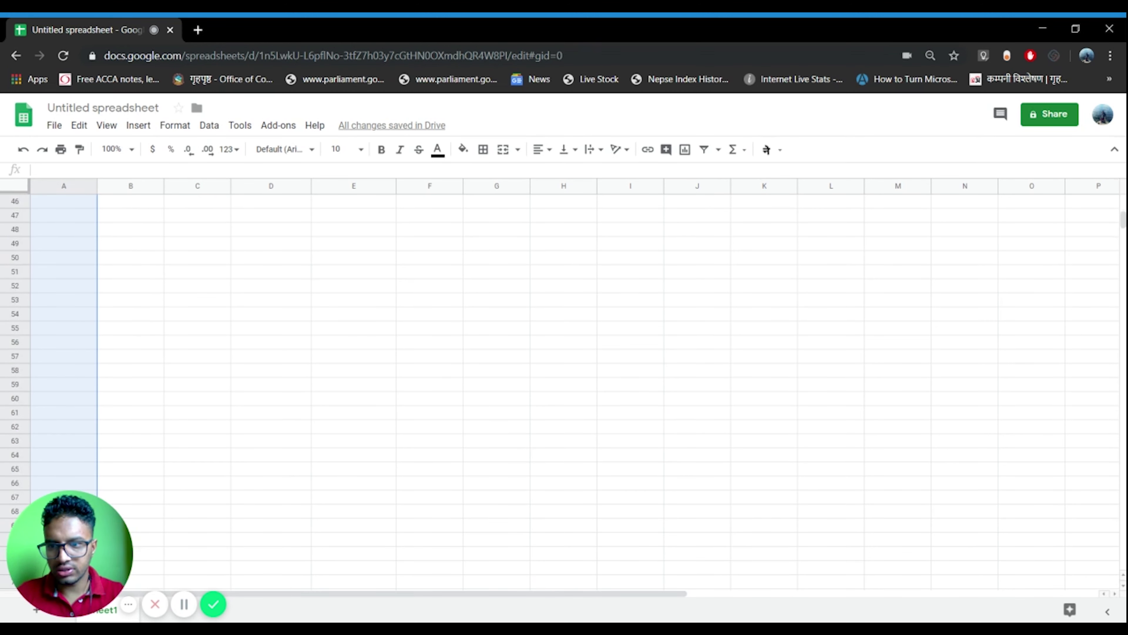
pyautogui.hotkey('shift', 'Down')
pyautogui.hotkey('shift', 'Down')
pyautogui.hotkey('shift', 'Down')
pyautogui.hotkey('shift', 'Down')
pyautogui.hotkey('shift', 'Down')
pyautogui.hotkey('shift', 'Down')
pyautogui.hotkey('shift', 'Down')
pyautogui.hotkey('shift', 'Down')
pyautogui.hotkey('shift', 'Down')
pyautogui.hotkey('shift', 'Down')
pyautogui.hotkey('shift', 'Down')
pyautogui.hotkey('shift', 'Down')
pyautogui.hotkey('shift', 'Down')
pyautogui.hotkey('shift', 'Down')
pyautogui.hotkey('shift', 'Down')
pyautogui.hotkey('shift', 'Down')
pyautogui.hotkey('shift', 'Down')
pyautogui.hotkey('shift', 'Down')
pyautogui.hotkey('shift', 'Down')
pyautogui.hotkey('shift', 'Down')
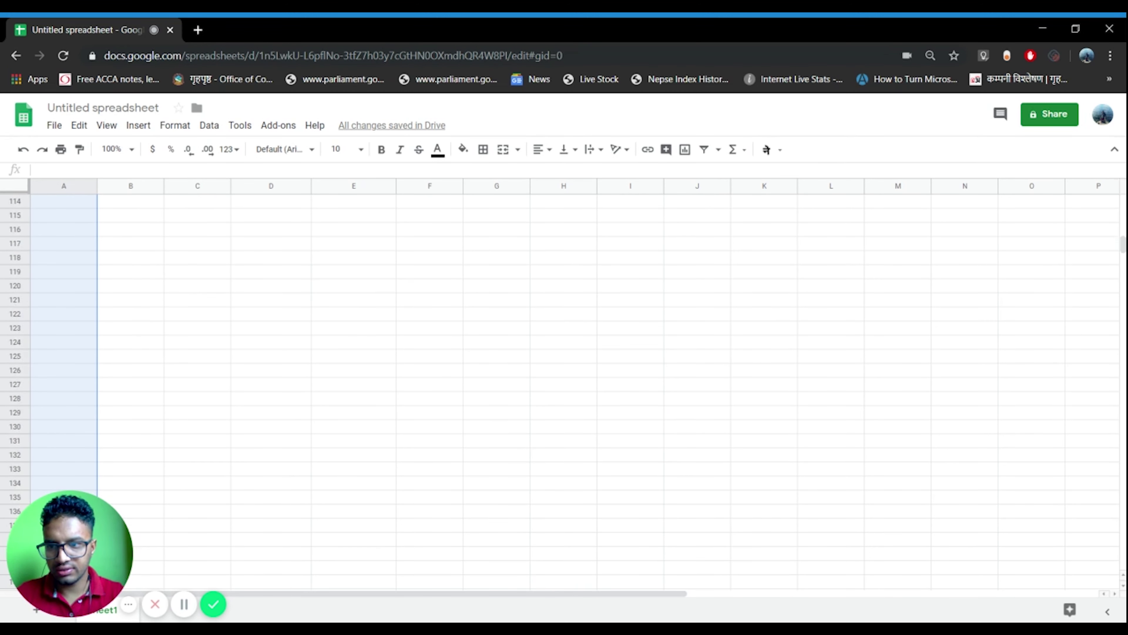
pyautogui.hotkey('shift', 'Down')
pyautogui.hotkey('shift', 'Down')
pyautogui.hotkey('shift', 'Down')
pyautogui.hotkey('shift', 'Down')
pyautogui.hotkey('shift', 'Down')
pyautogui.hotkey('shift', 'Down')
pyautogui.hotkey('shift', 'Down')
pyautogui.hotkey('shift', 'Down')
pyautogui.hotkey('shift', 'Down')
pyautogui.hotkey('shift', 'Down')
pyautogui.hotkey('shift', 'Down')
pyautogui.hotkey('shift', 'Down')
pyautogui.hotkey('shift', 'Down')
pyautogui.hotkey('shift', 'Down')
pyautogui.hotkey('shift', 'Down')
pyautogui.hotkey('shift', 'Down')
pyautogui.hotkey('shift', 'Down')
pyautogui.hotkey('shift', 'Down')
pyautogui.hotkey('shift', 'Down')
pyautogui.hotkey('shift', 'Down')
pyautogui.hotkey('shift', 'Down')
pyautogui.hotkey('shift', 'Down')
pyautogui.hotkey('shift', 'Down')
pyautogui.hotkey('shift', 'Down')
pyautogui.hotkey('shift', 'Down')
pyautogui.hotkey('shift', 'Down')
pyautogui.hotkey('shift', 'Down')
pyautogui.hotkey('shift', 'Down')
pyautogui.hotkey('shift', 'Down')
pyautogui.hotkey('shift', 'Down')
pyautogui.hotkey('shift', 'Down')
pyautogui.hotkey('shift', 'Down')
pyautogui.hotkey('shift', 'Down')
pyautogui.hotkey('shift', 'Down')
pyautogui.hotkey('shift', 'Down')
pyautogui.hotkey('shift', 'Down')
pyautogui.hotkey('shift', 'Down')
pyautogui.hotkey('shift', 'Down')
pyautogui.hotkey('shift', 'Down')
pyautogui.hotkey('shift', 'Down')
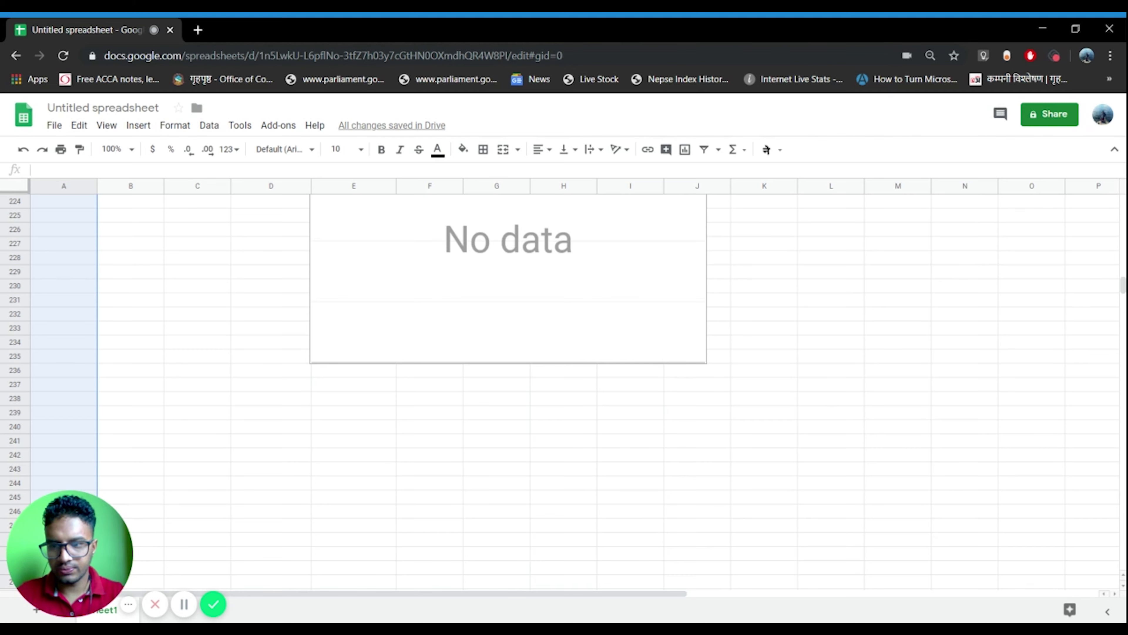
pyautogui.hotkey('ctrl', 'd')
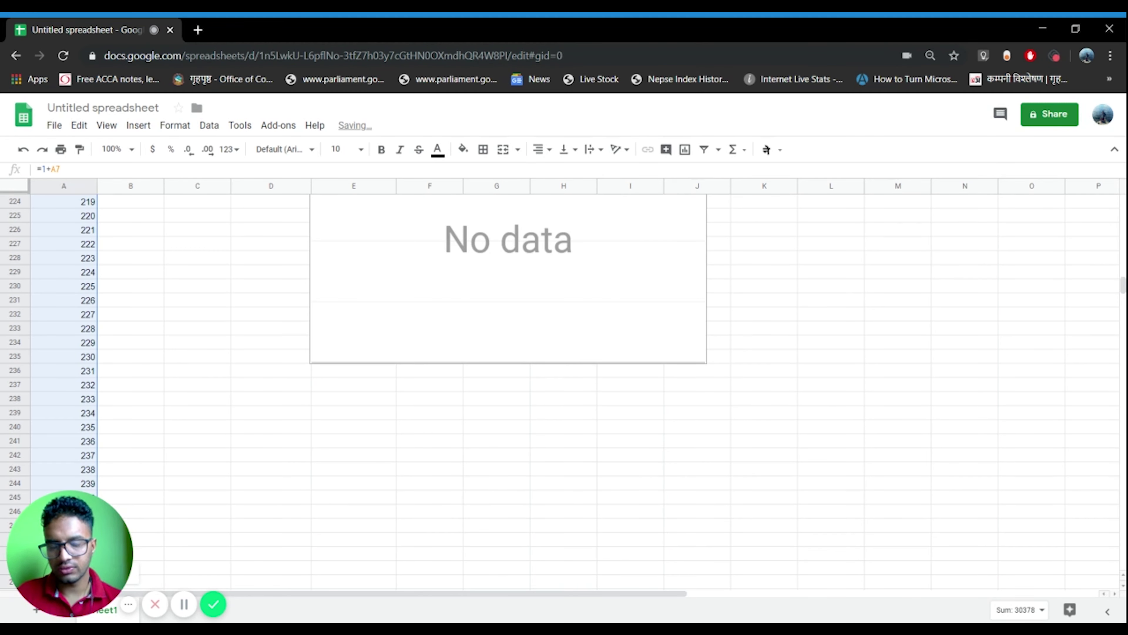
# - Delete the empty chart lying over columns E to J above row 236
pyautogui.click(555, 276)
pyautogui.press('Delete')
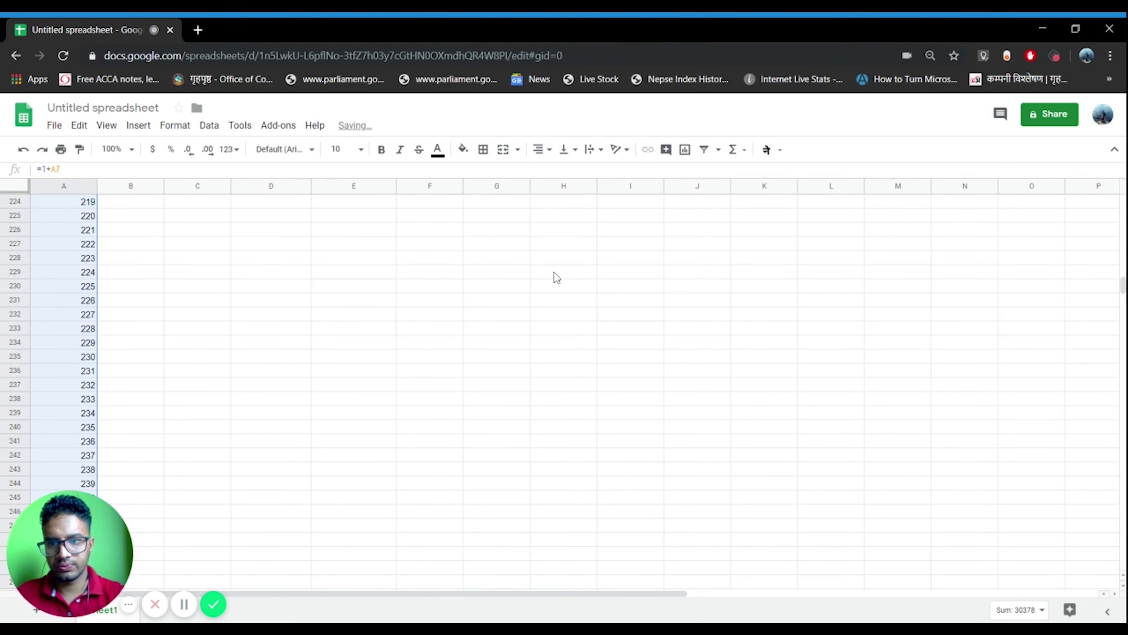
pyautogui.press('Down')
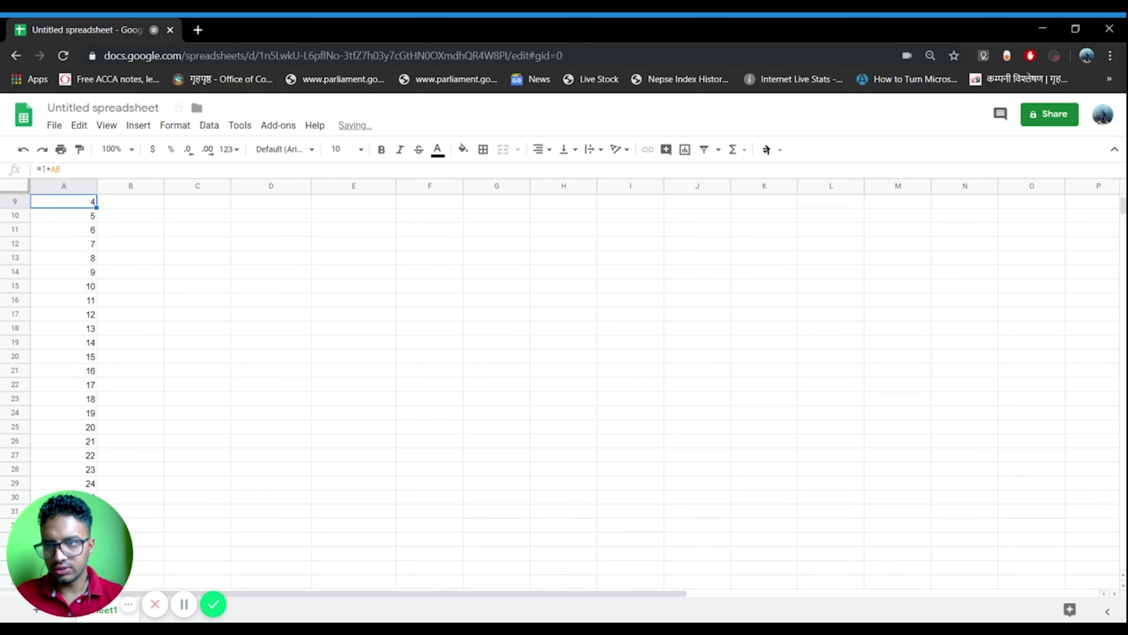
pyautogui.press('Down')
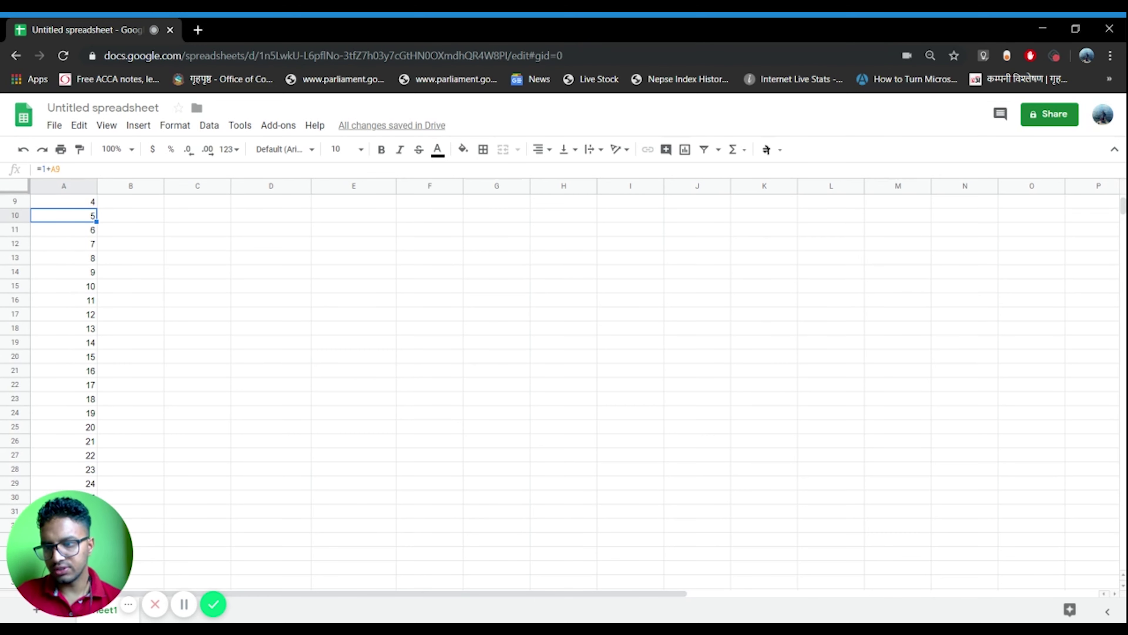
pyautogui.moveTo(116, 553); pyautogui.dragTo(1058, 527)
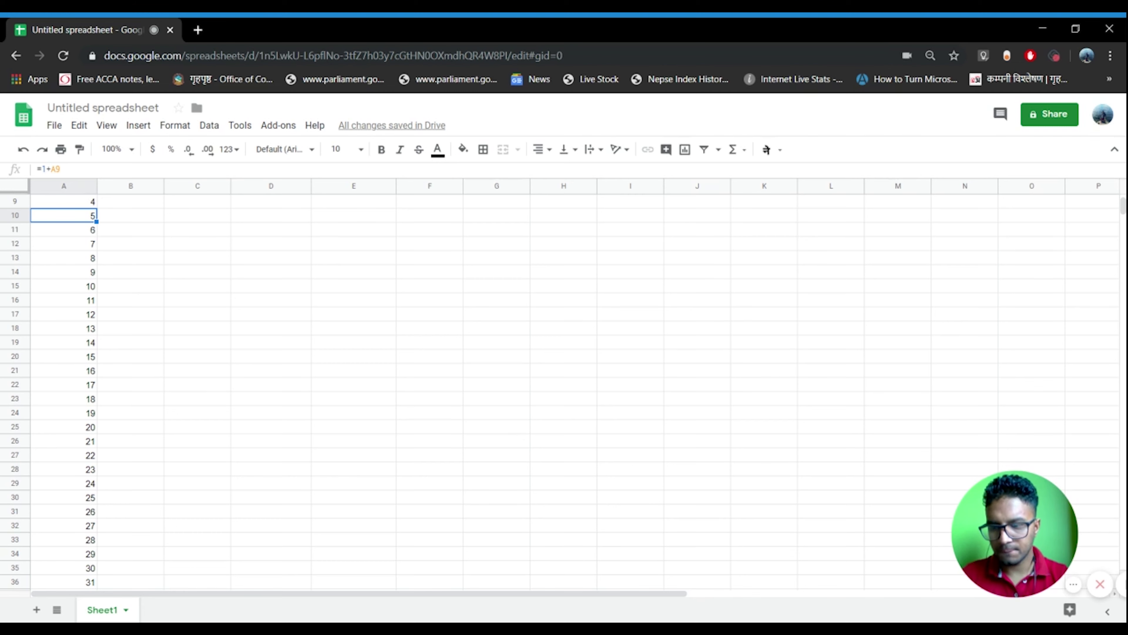
# - Clear the surplus months 241 to 246 from A246:A251 at the end of the Month column
pyautogui.click(130, 412)
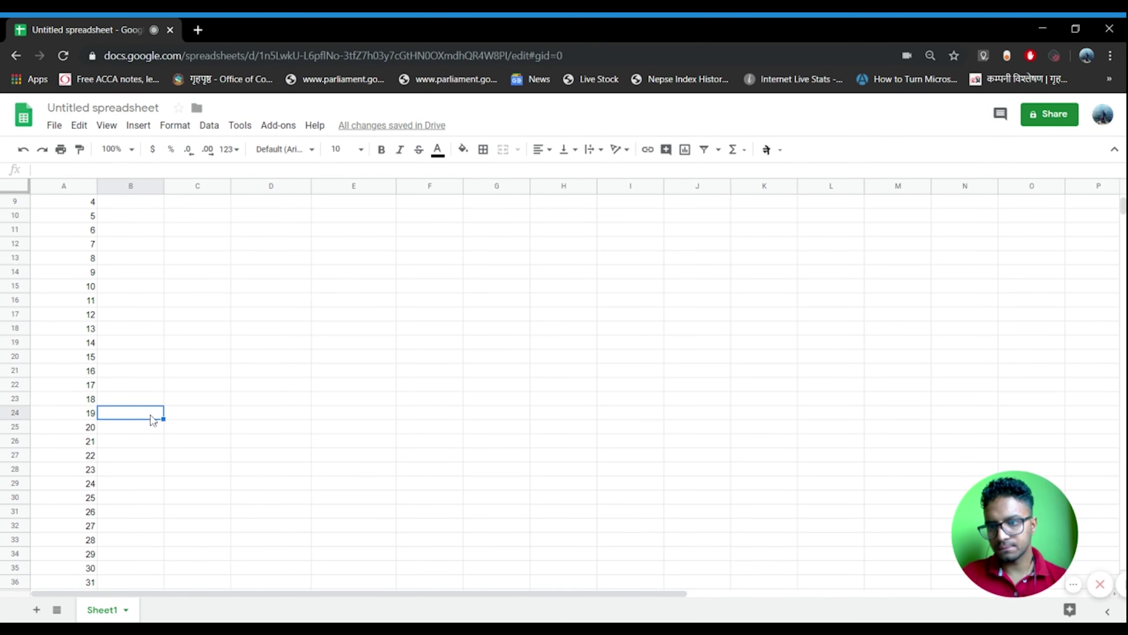
pyautogui.press('Left')
pyautogui.hotkey('ctrl', 'Down')
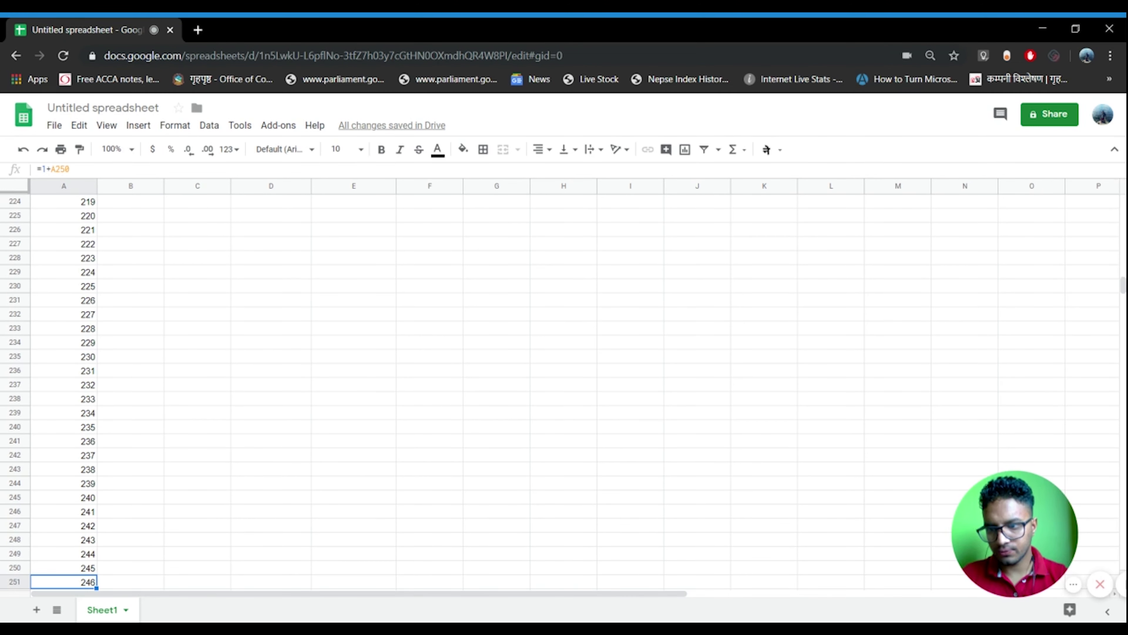
pyautogui.hotkey('shift', 'Up')
pyautogui.hotkey('shift', 'Up')
pyautogui.hotkey('shift', 'Up')
pyautogui.hotkey('shift', 'Up')
pyautogui.hotkey('shift', 'Up')
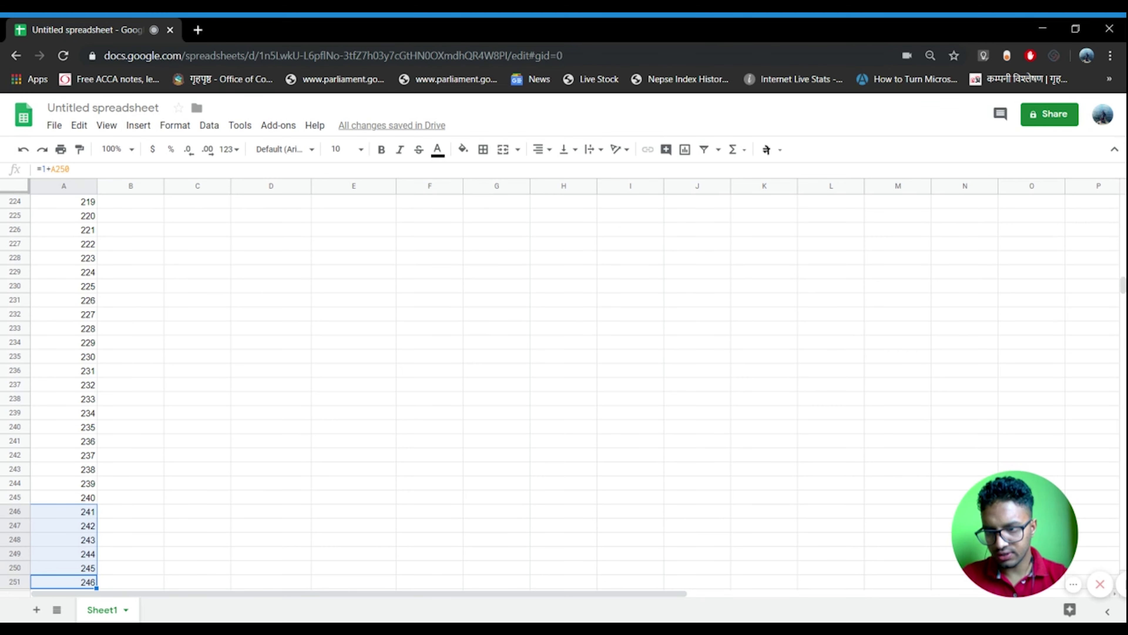
pyautogui.press('Delete')
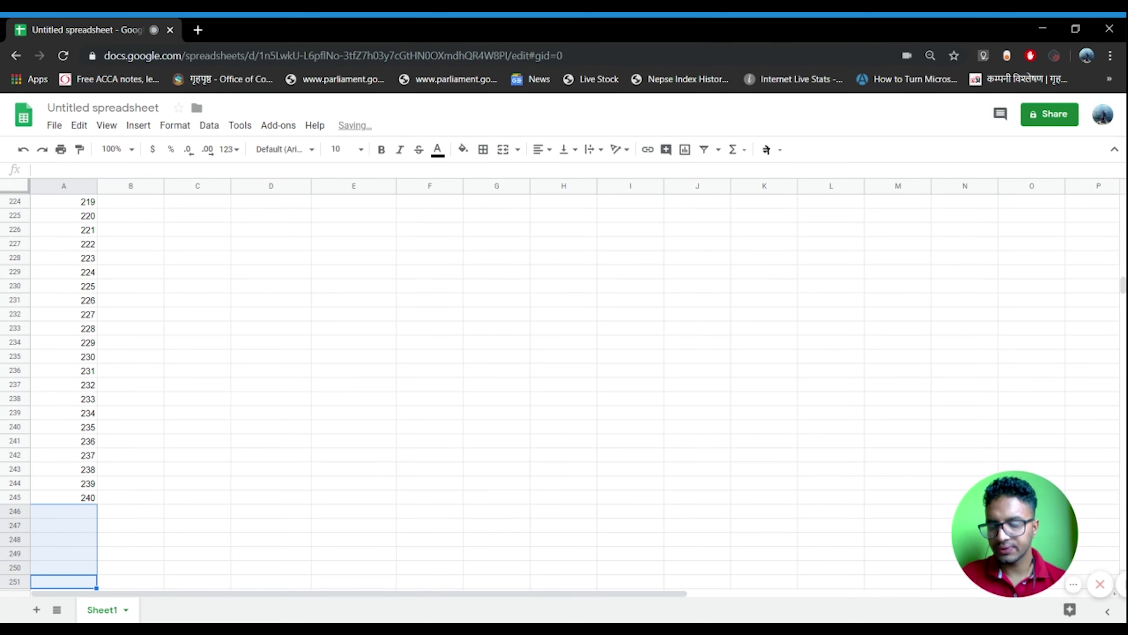
# - Return to the start of the schedule and add the column header Loan in B5
pyautogui.press('Up')
pyautogui.hotkey('ctrl', 'Up')
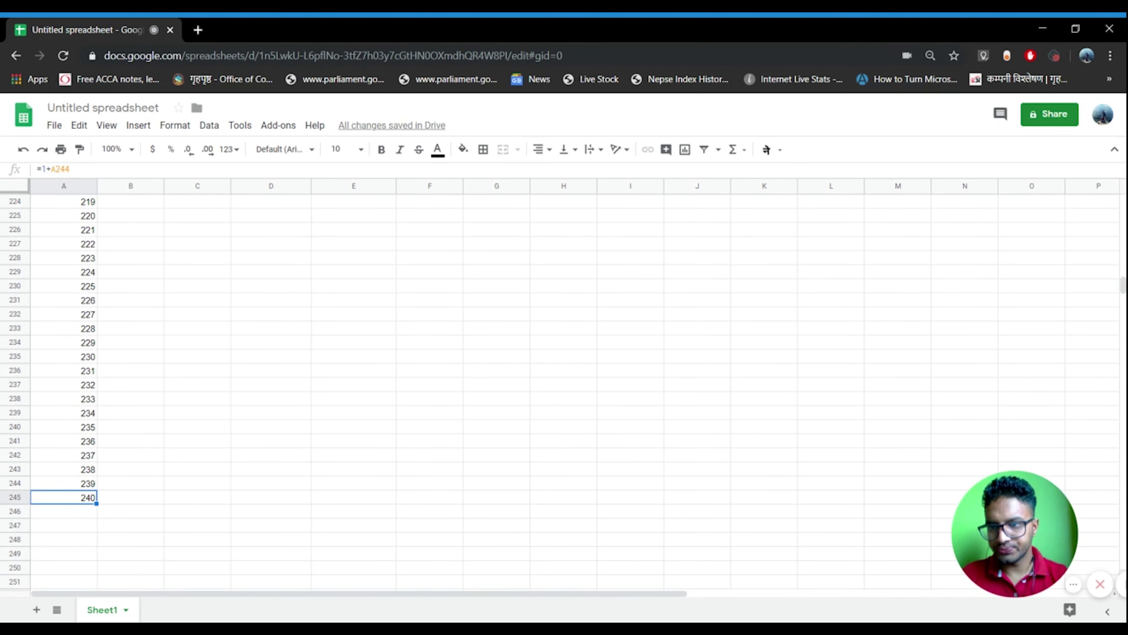
pyautogui.hotkey('ctrl', 'Up')
pyautogui.hotkey('ctrl', 'Up')
pyautogui.press('Up')
pyautogui.press('Up')
pyautogui.press('Up')
pyautogui.press('Up')
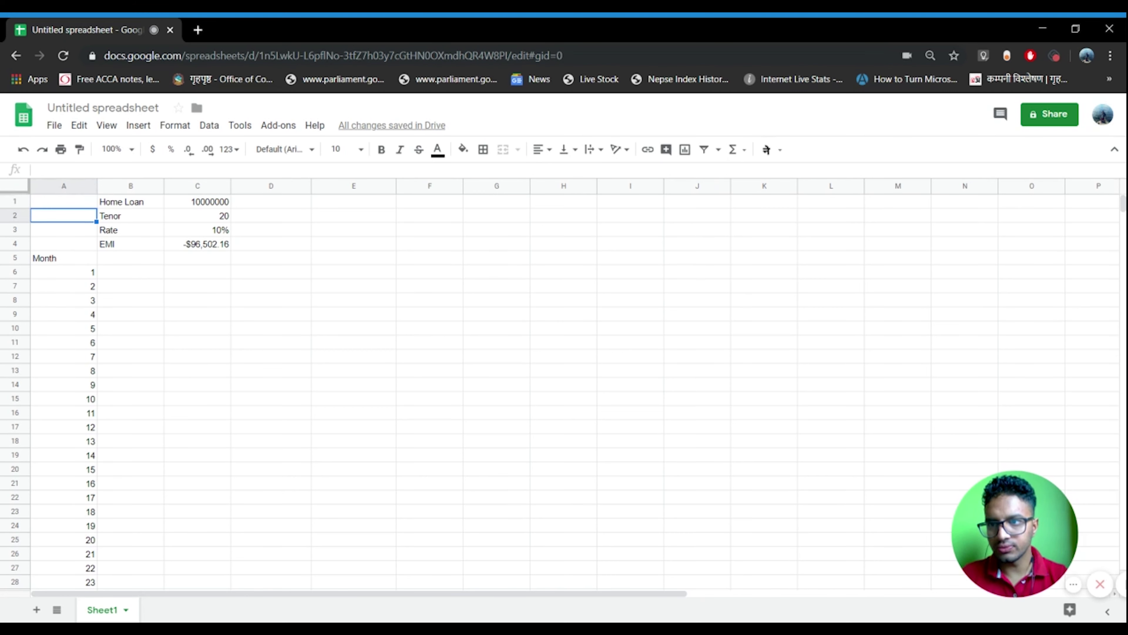
pyautogui.press('Down')
pyautogui.press('Down')
pyautogui.press('Down')
pyautogui.press('Down')
pyautogui.press('Right')
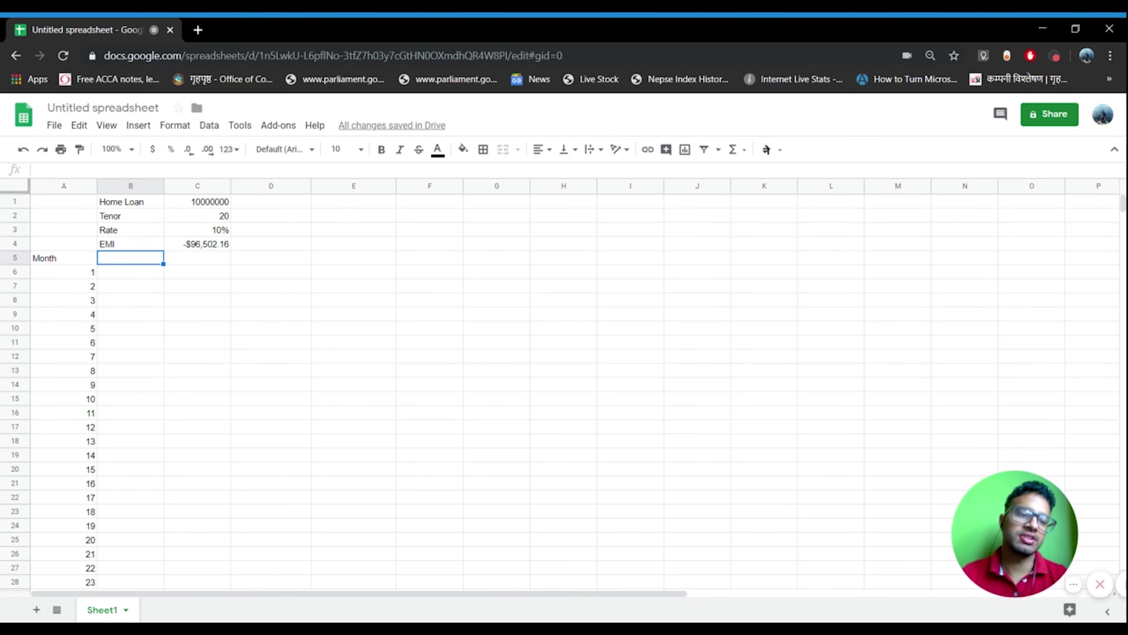
pyautogui.write('Loan')
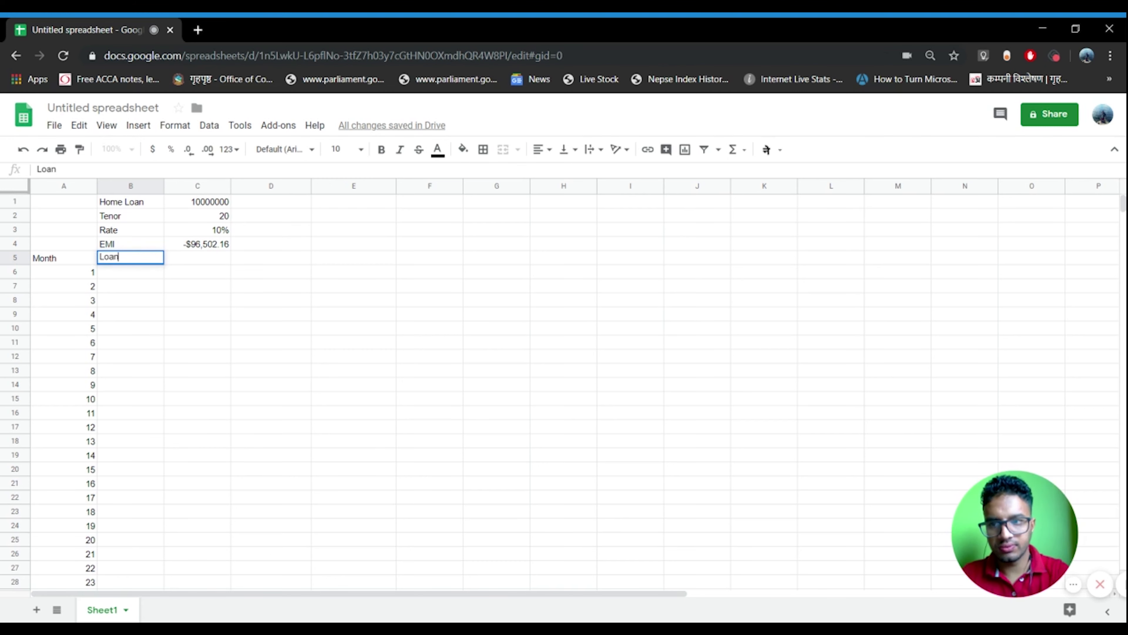
pyautogui.press('Return')
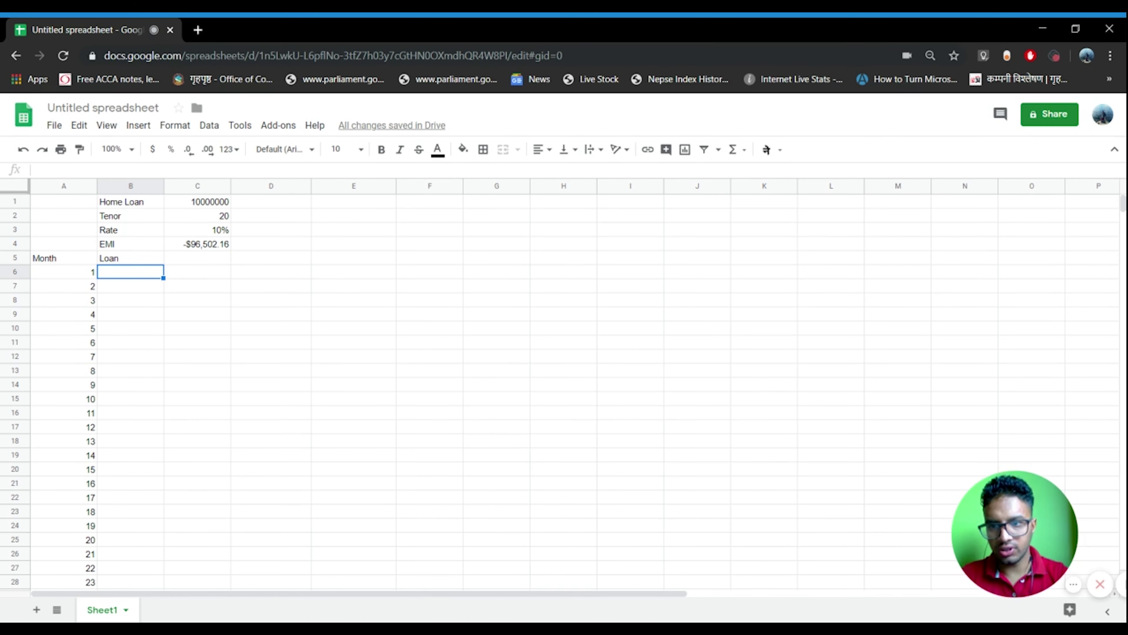
# - Link the first month's loan balance in B6 to the home loan amount with =C1
pyautogui.write('=')
pyautogui.press('Up')
pyautogui.press('Up')
pyautogui.press('Up')
pyautogui.press('Up')
pyautogui.press('Up')
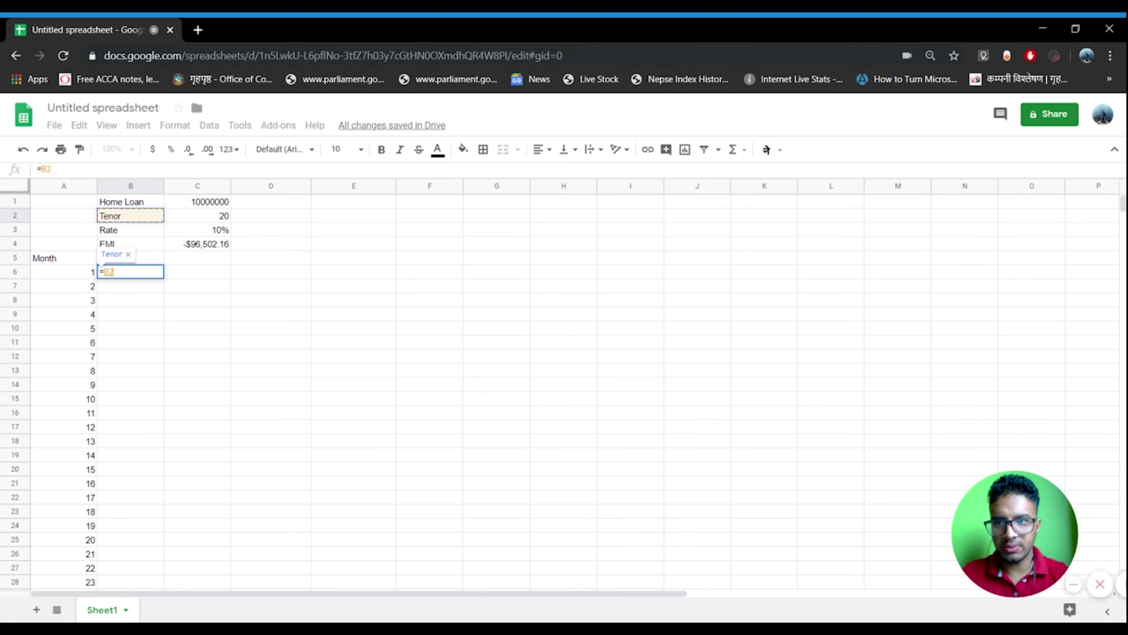
pyautogui.press('Right')
pyautogui.press('Return')
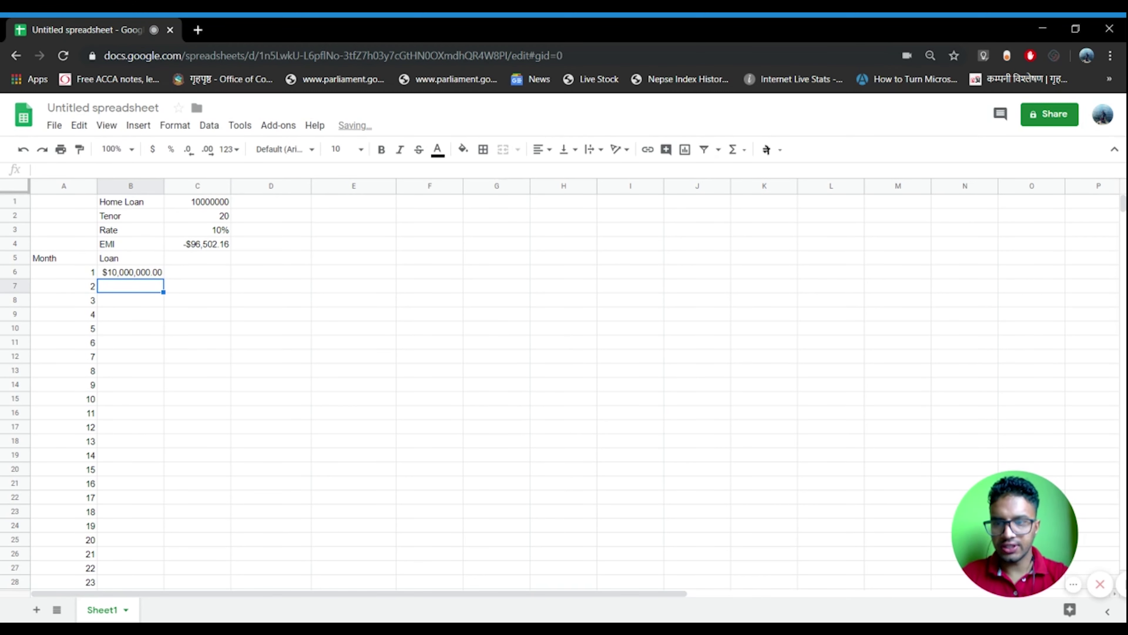
# - Add the column header Interest in C5
pyautogui.press('Up')
pyautogui.press('Up')
pyautogui.press('Right')
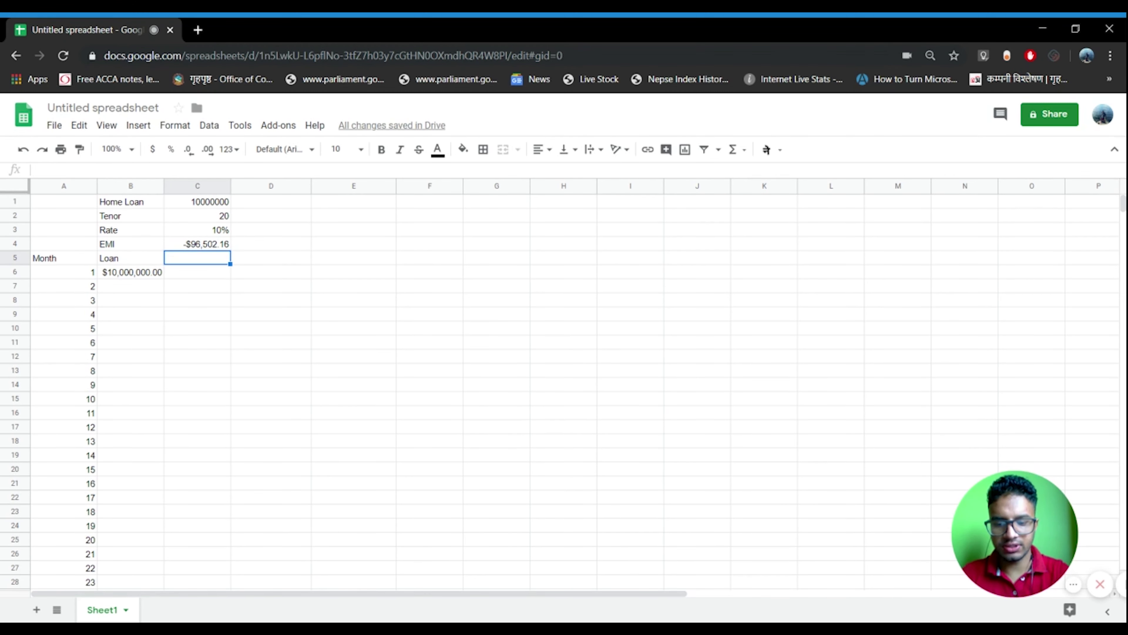
pyautogui.write('Interes')
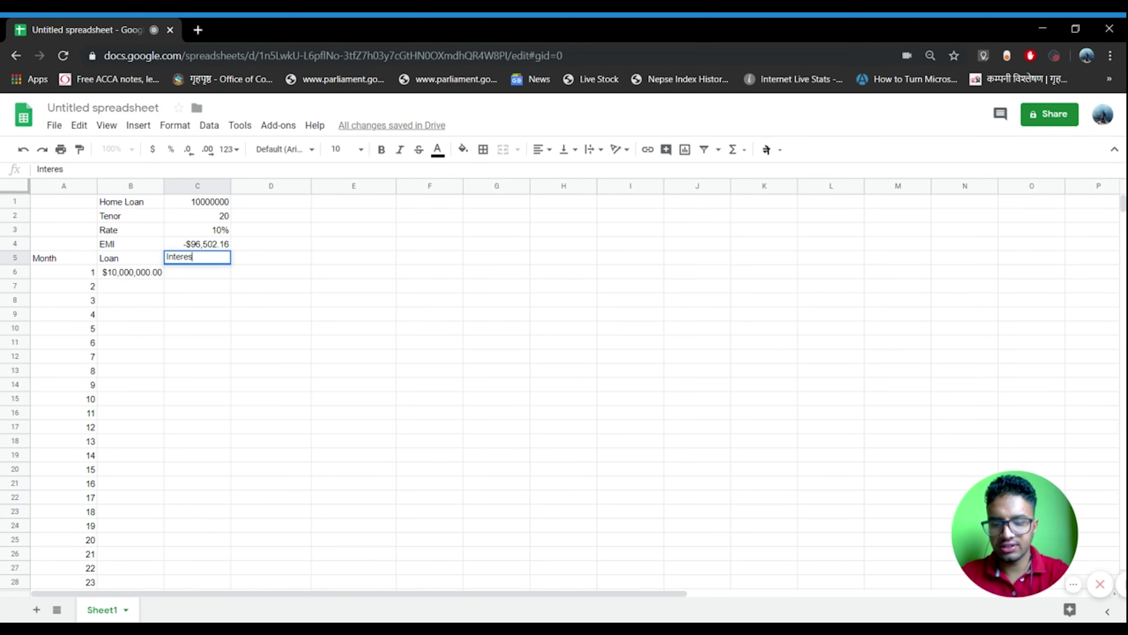
pyautogui.write('t')
pyautogui.press('Return')
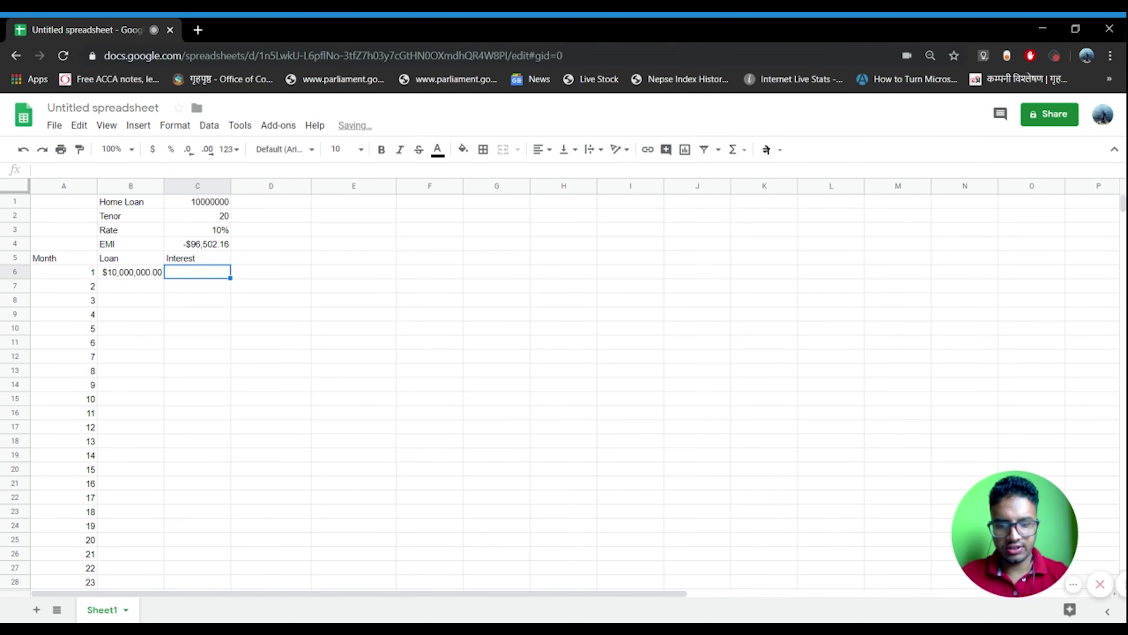
# - Calculate the first month's interest in C6 with the formula =B6*C3
pyautogui.write('=B6*')
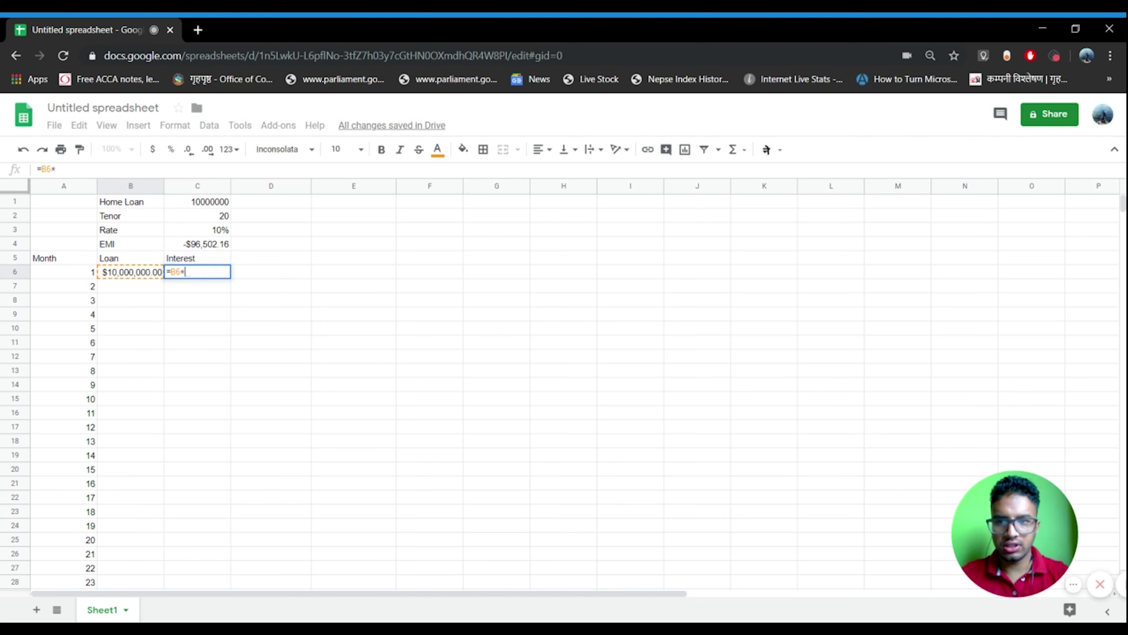
pyautogui.press('Up')
pyautogui.press('Up')
pyautogui.press('Up')
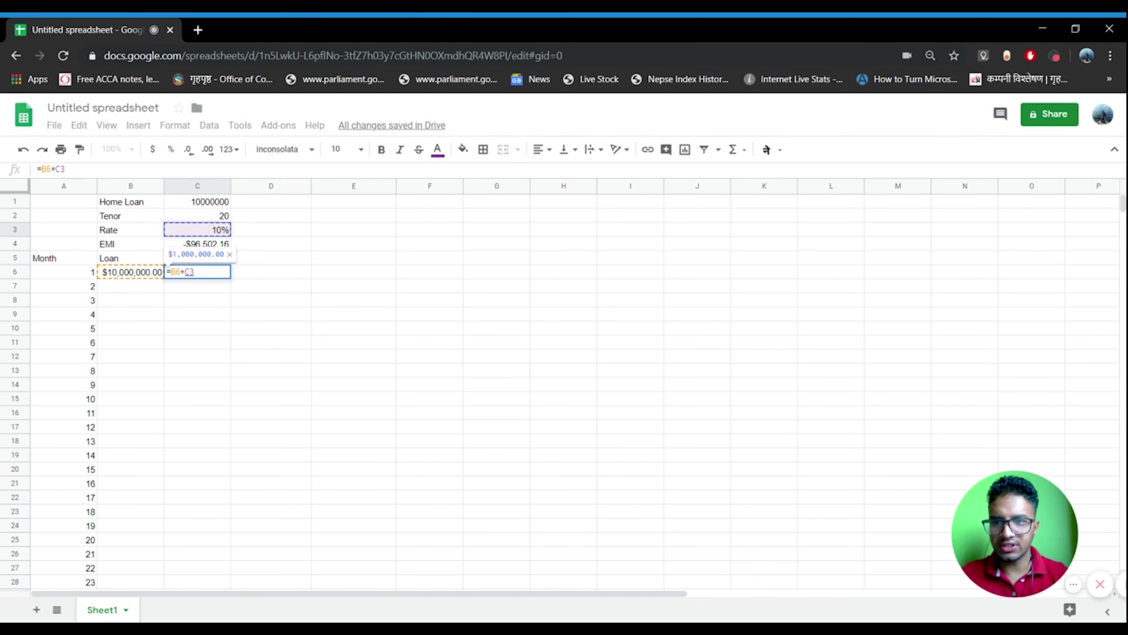
pyautogui.press('Return')
# - Replace the rate reference in C6 with a fixed percentage so the formula reads =B6*10%
pyautogui.press('Up')
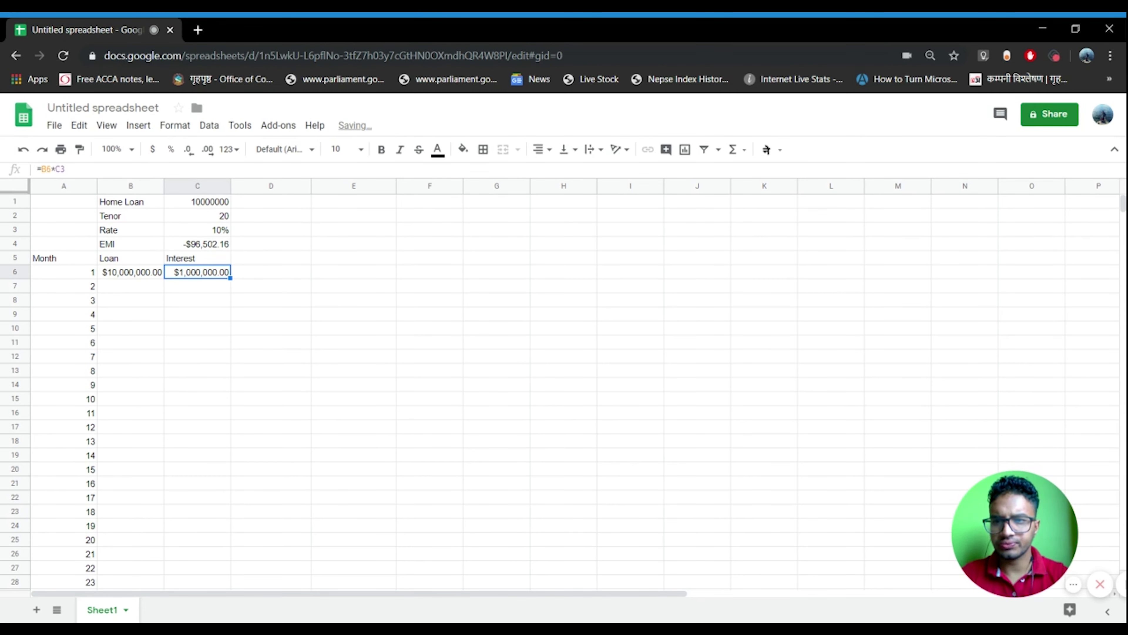
pyautogui.press('Return')
pyautogui.press('BackSpace')
pyautogui.press('BackSpace')
pyautogui.write('10')
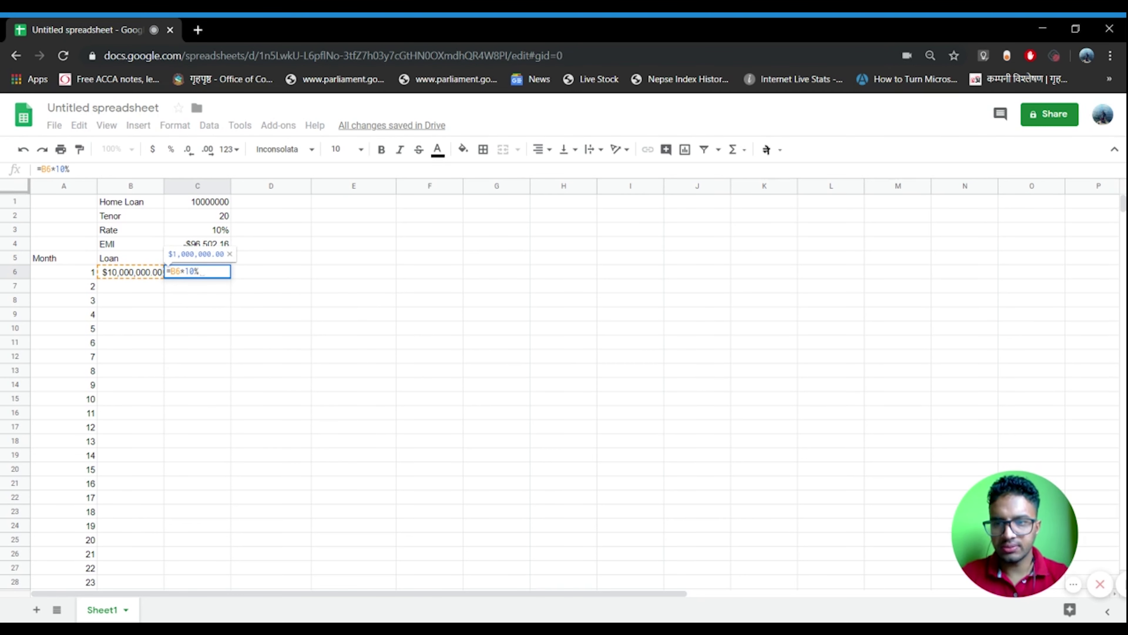
pyautogui.press('Return')
pyautogui.click(198, 272)
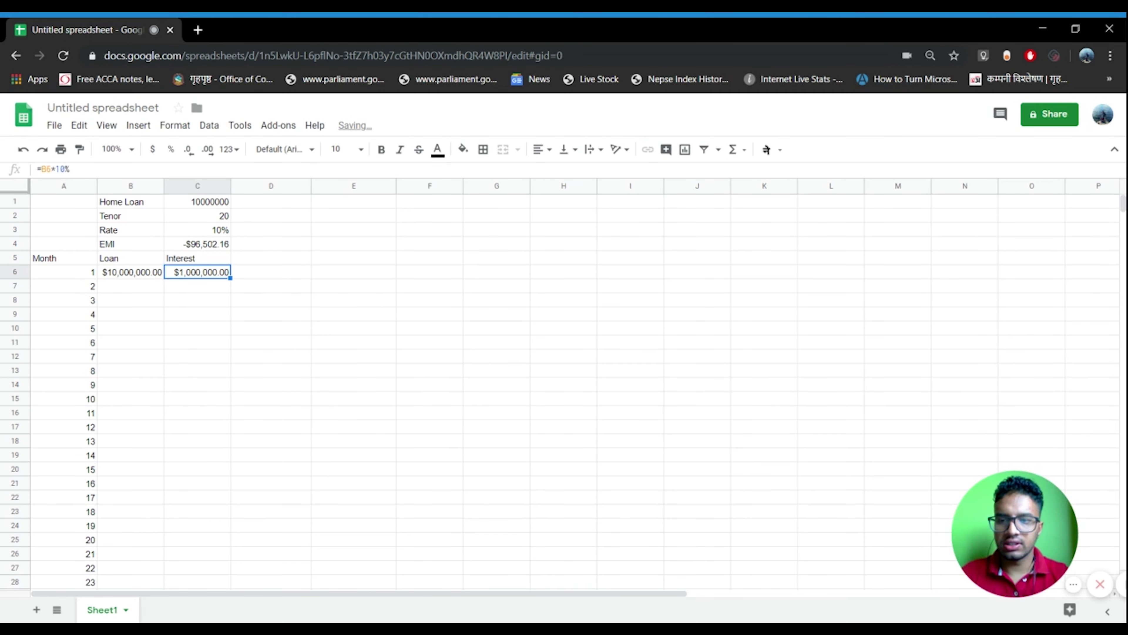
# - Add the column header Interest Component in D5
pyautogui.click(271, 271)
pyautogui.click(271, 257)
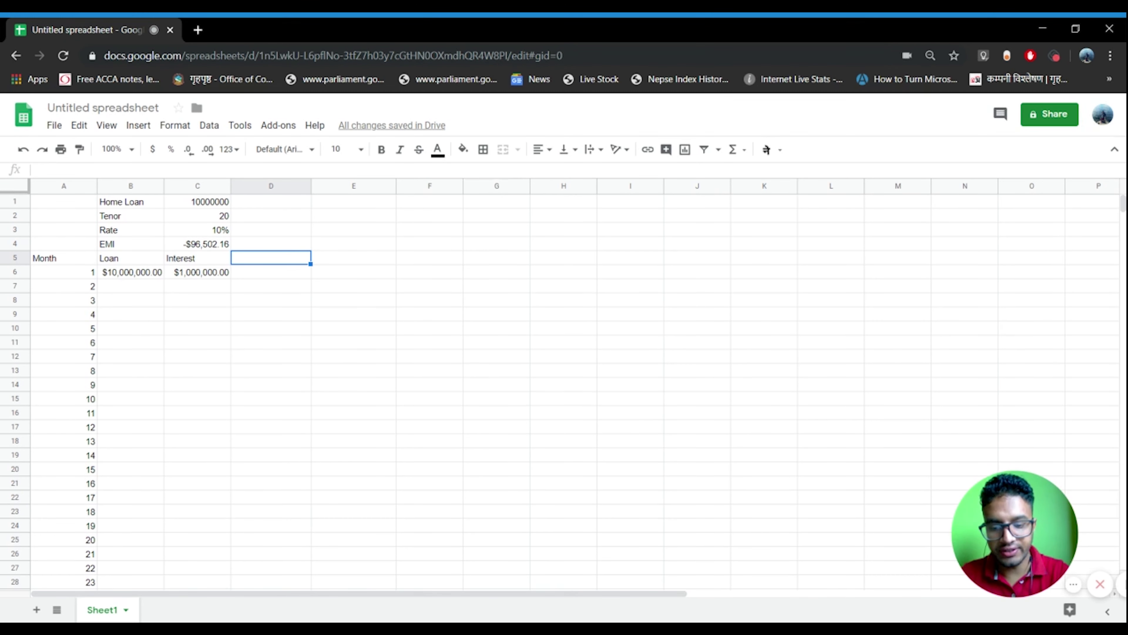
pyautogui.write('Inter')
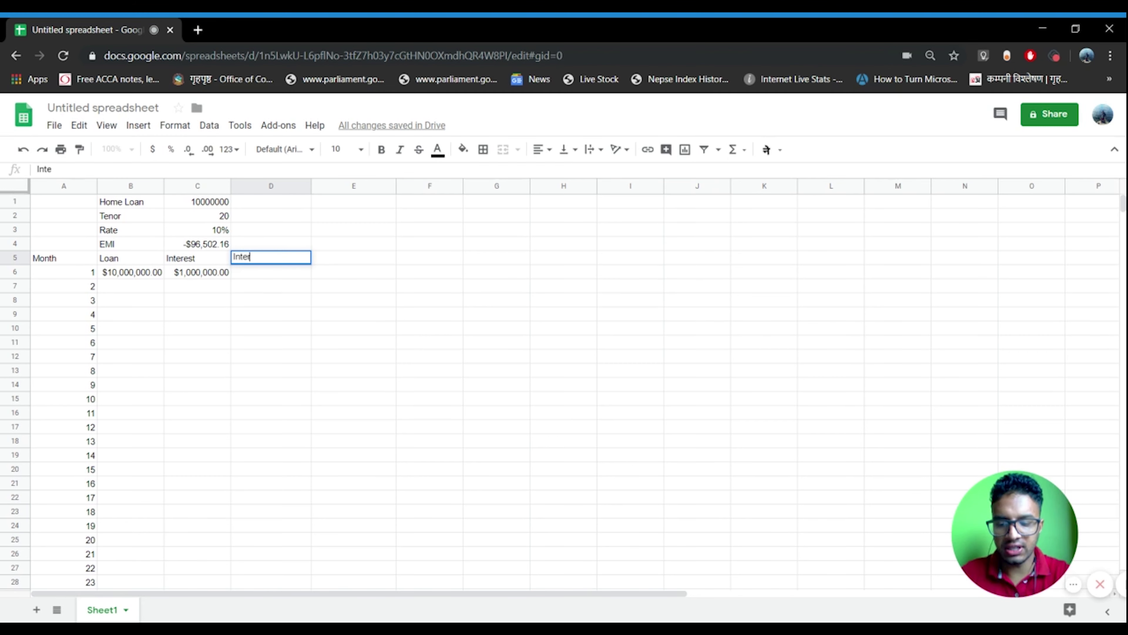
pyautogui.write('est Com')
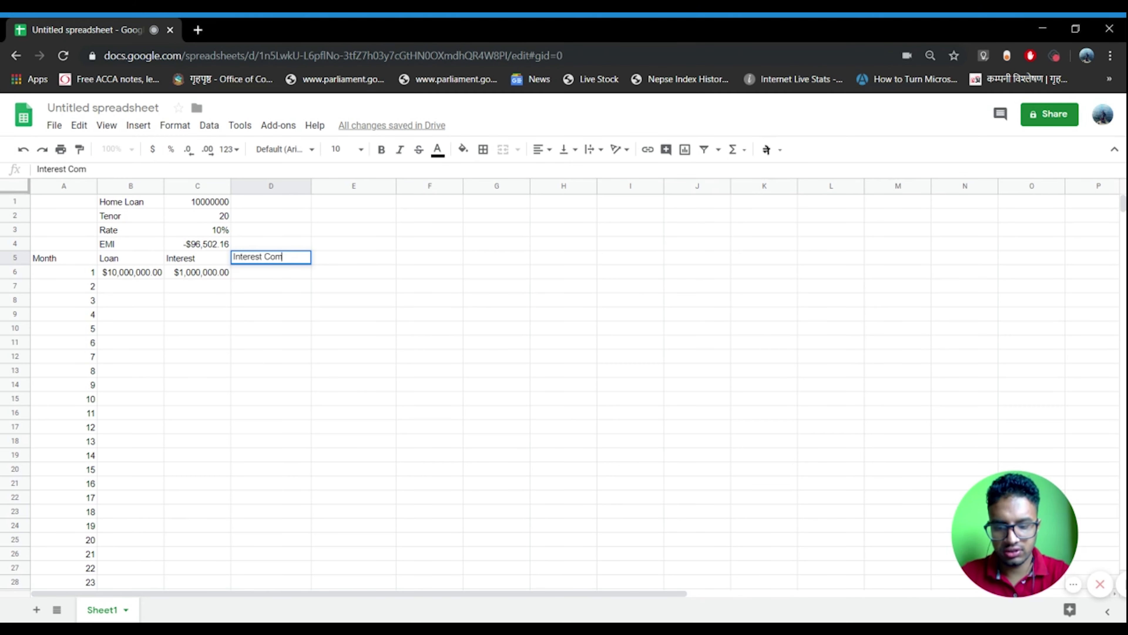
pyautogui.write('ponennt')
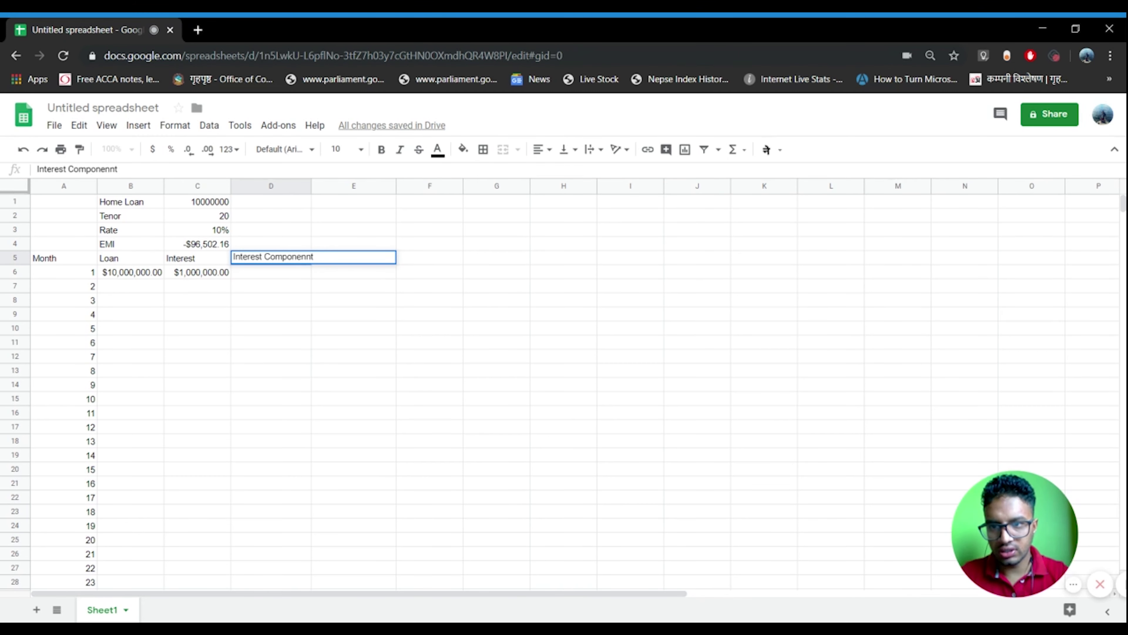
pyautogui.press('BackSpace')
pyautogui.press('BackSpace')
pyautogui.write('t')
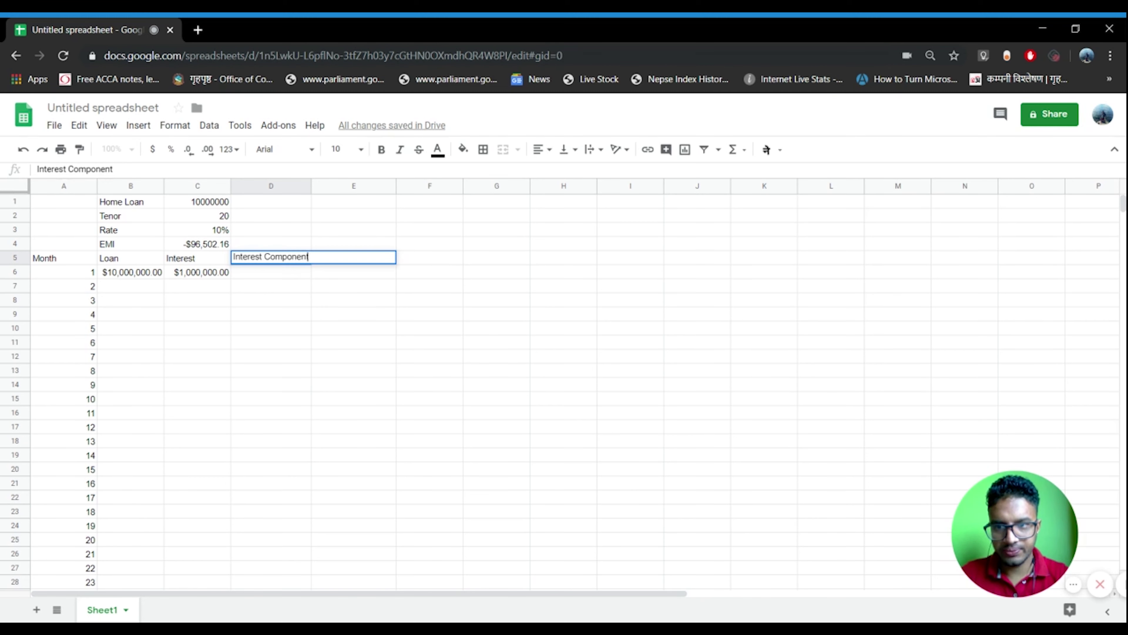
pyautogui.press('Return')
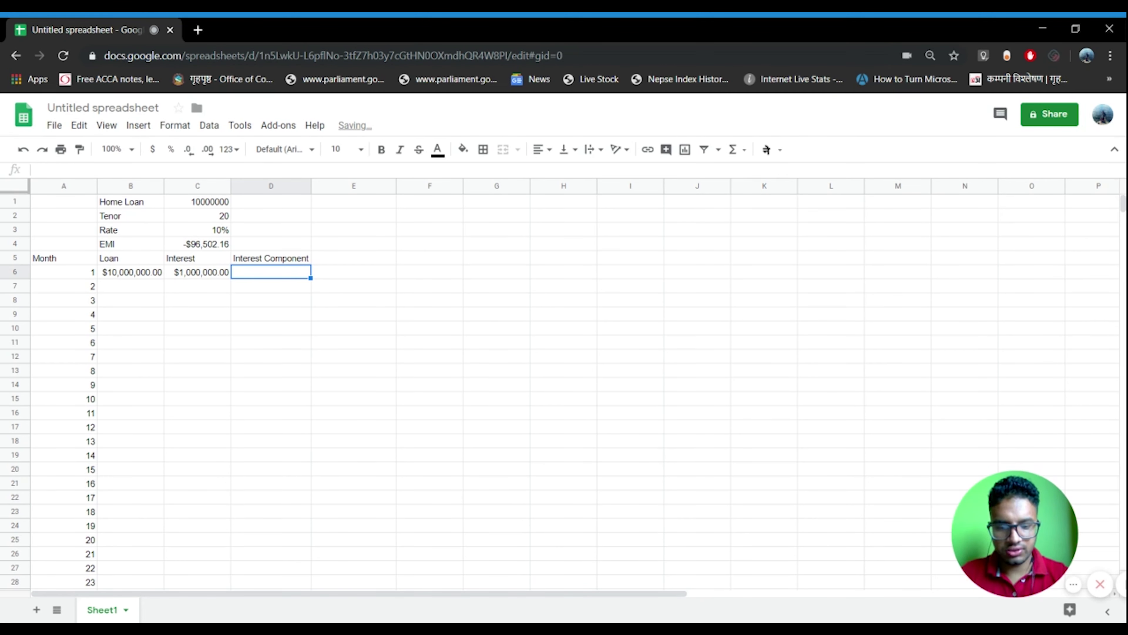
# - Calculate the first month's interest component in D6 with the formula =C6/12
pyautogui.write('=C6')
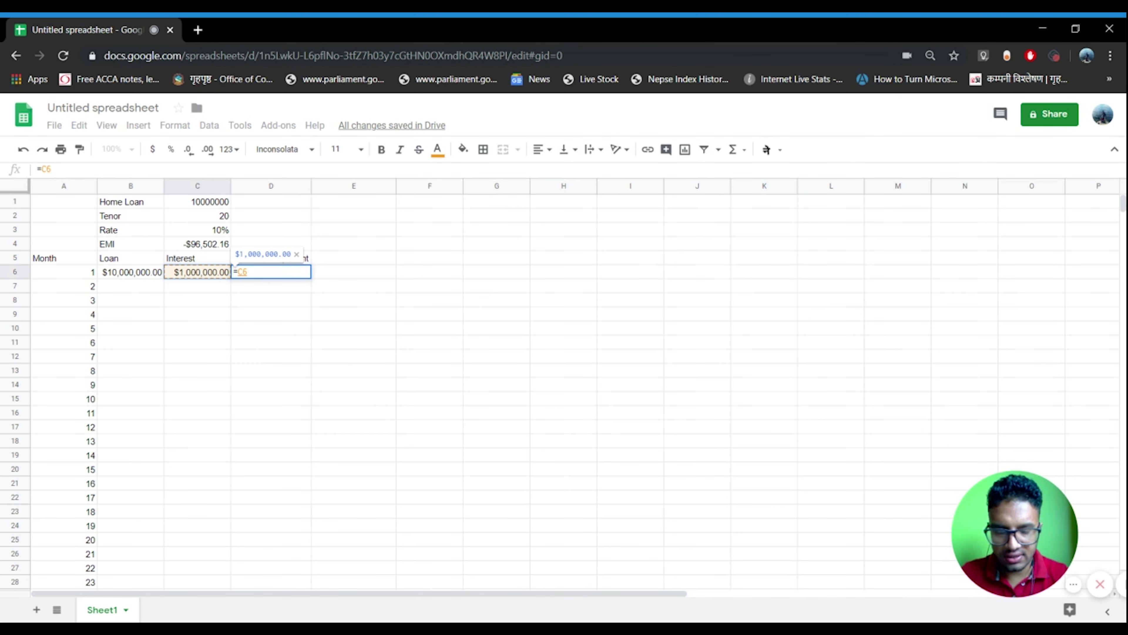
pyautogui.write('/')
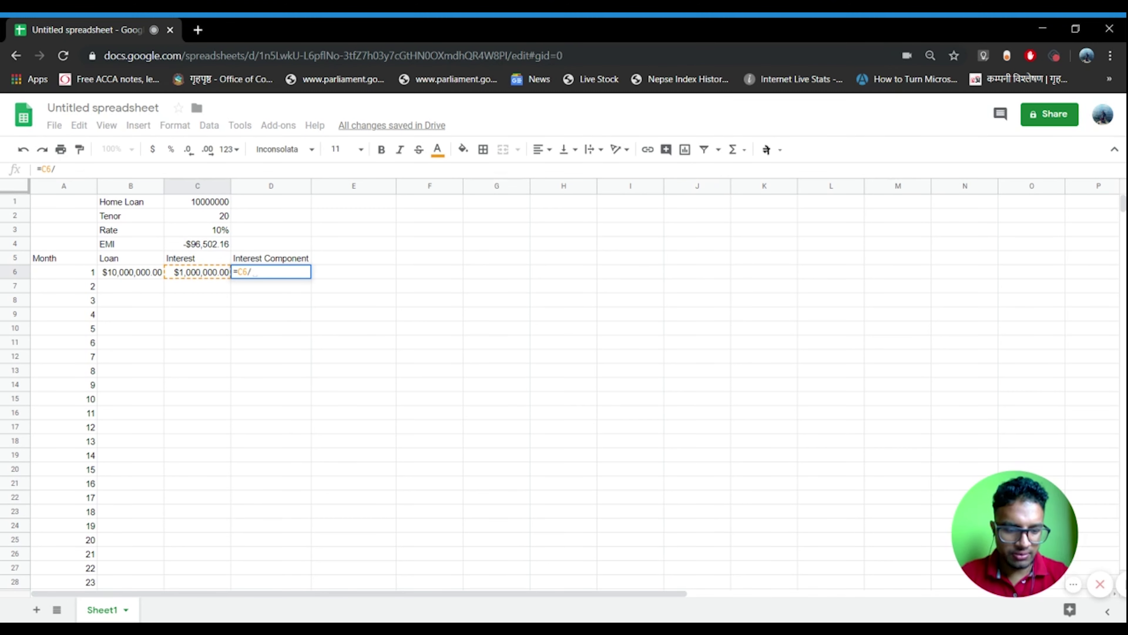
pyautogui.write('12')
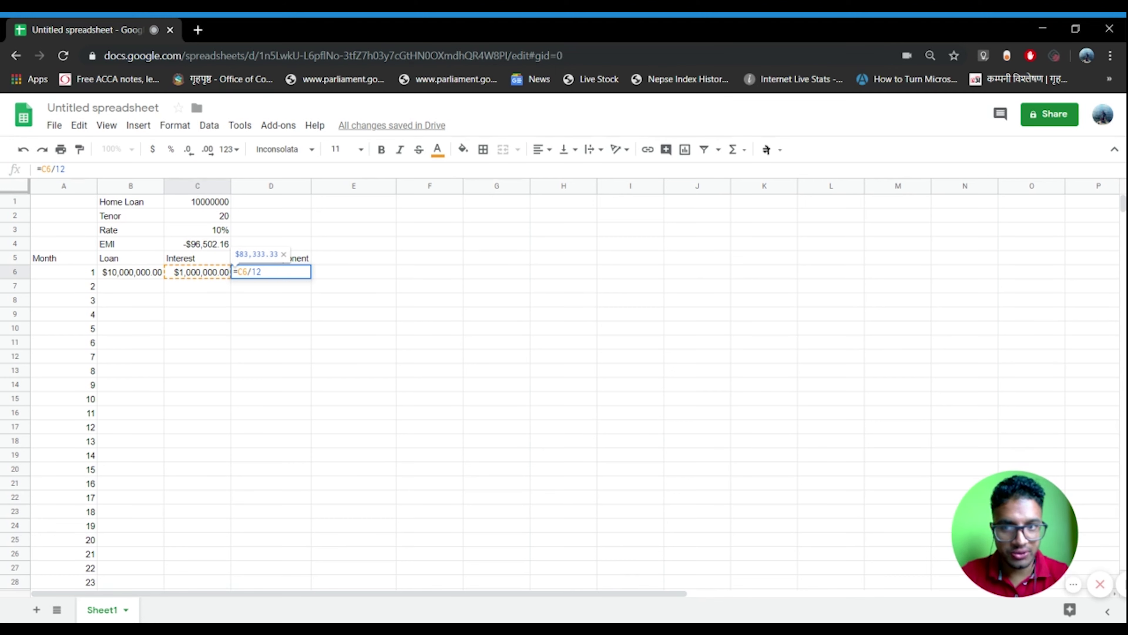
pyautogui.press('Return')
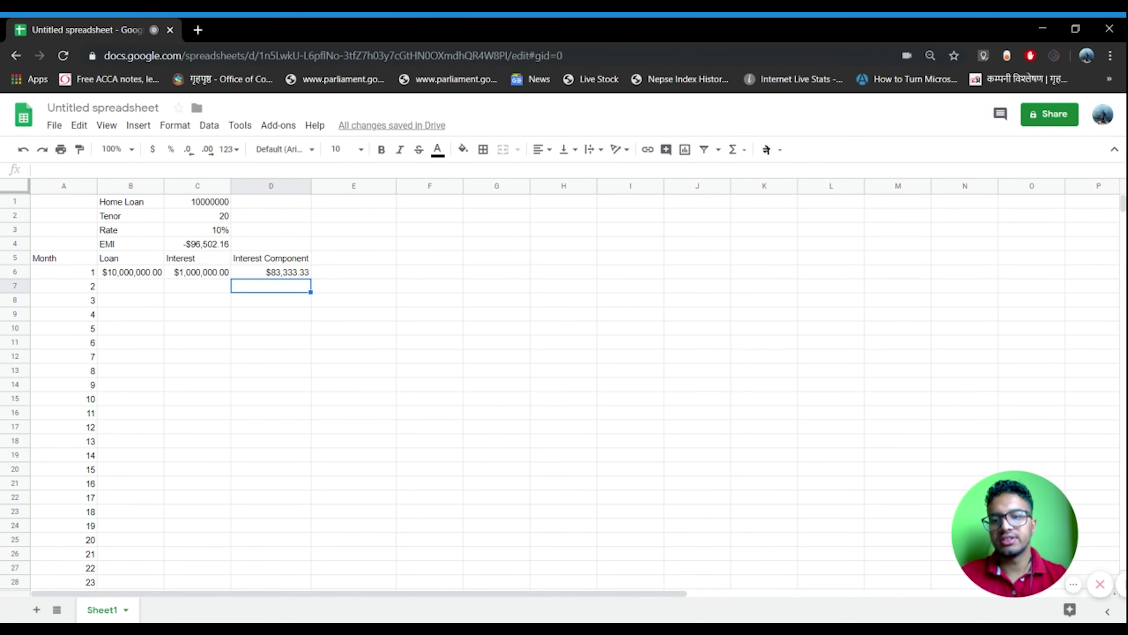
# - Review the EMI in C4 and the first month's interest and interest component in C6 and D6
pyautogui.press('Up')
pyautogui.press('Up')
pyautogui.press('Up')
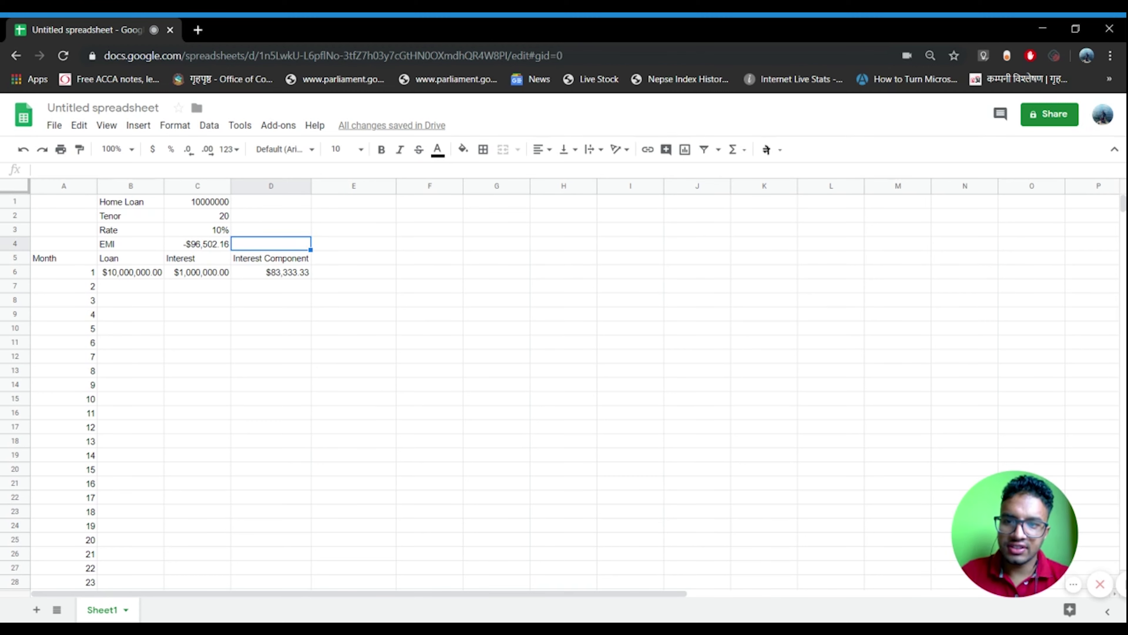
pyautogui.press('Left')
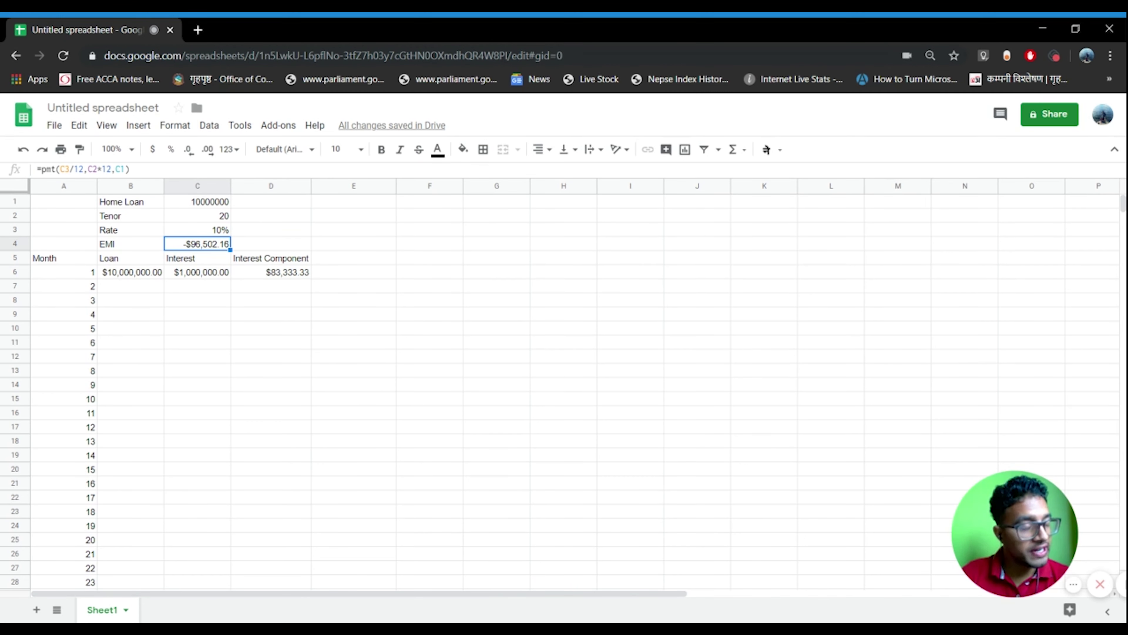
pyautogui.press('Down')
pyautogui.press('Down')
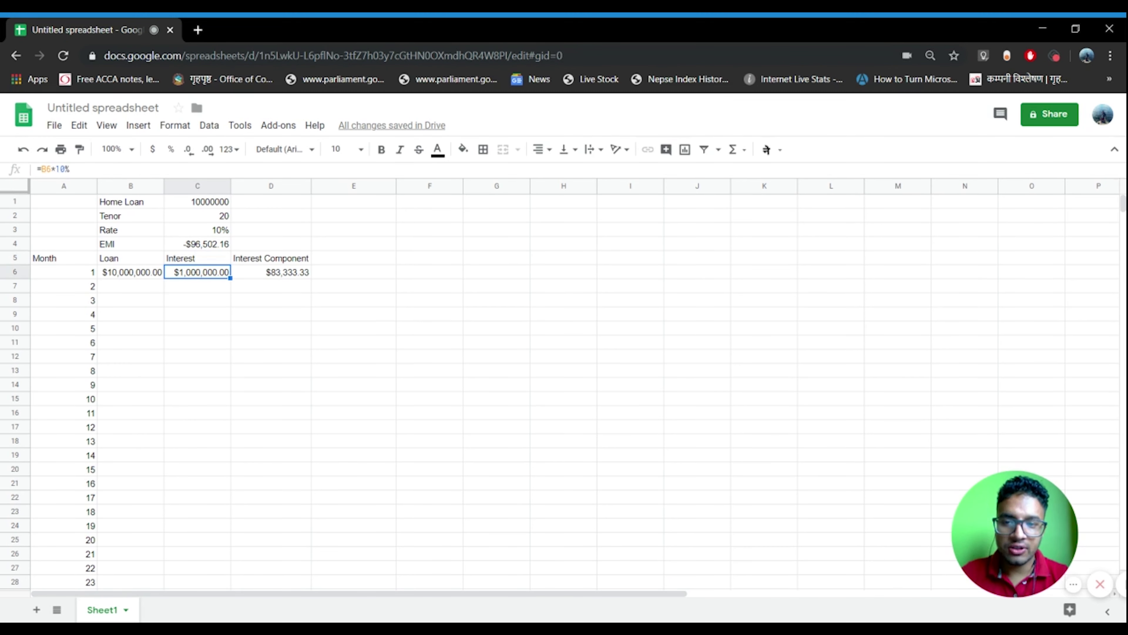
pyautogui.press('Right')
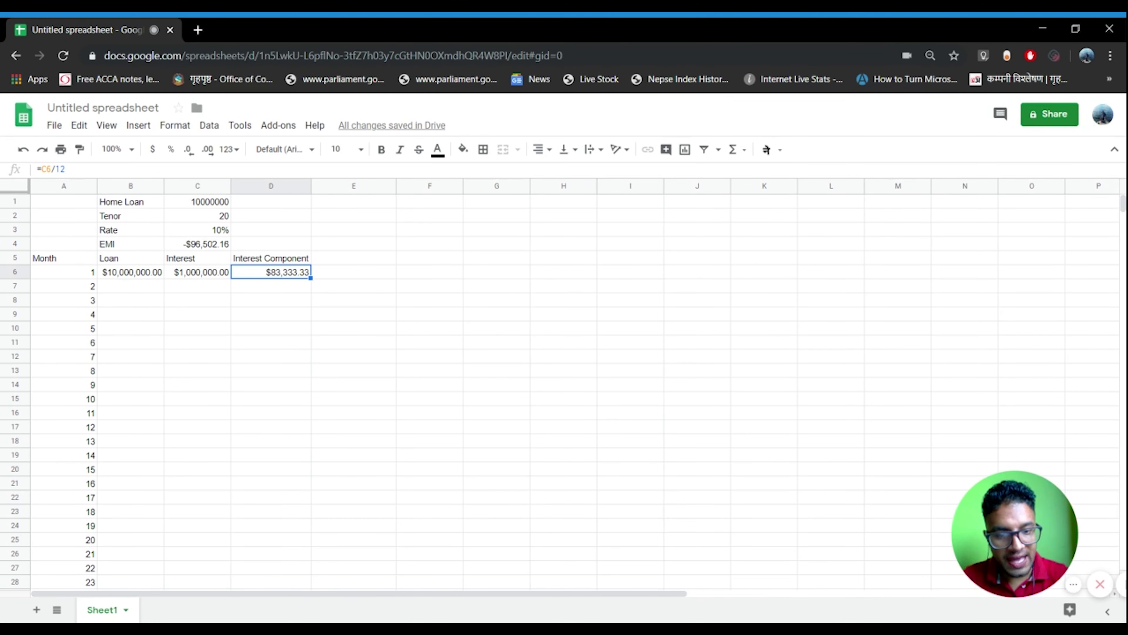
# - Add the column header Principal Component in E5
pyautogui.click(353, 257)
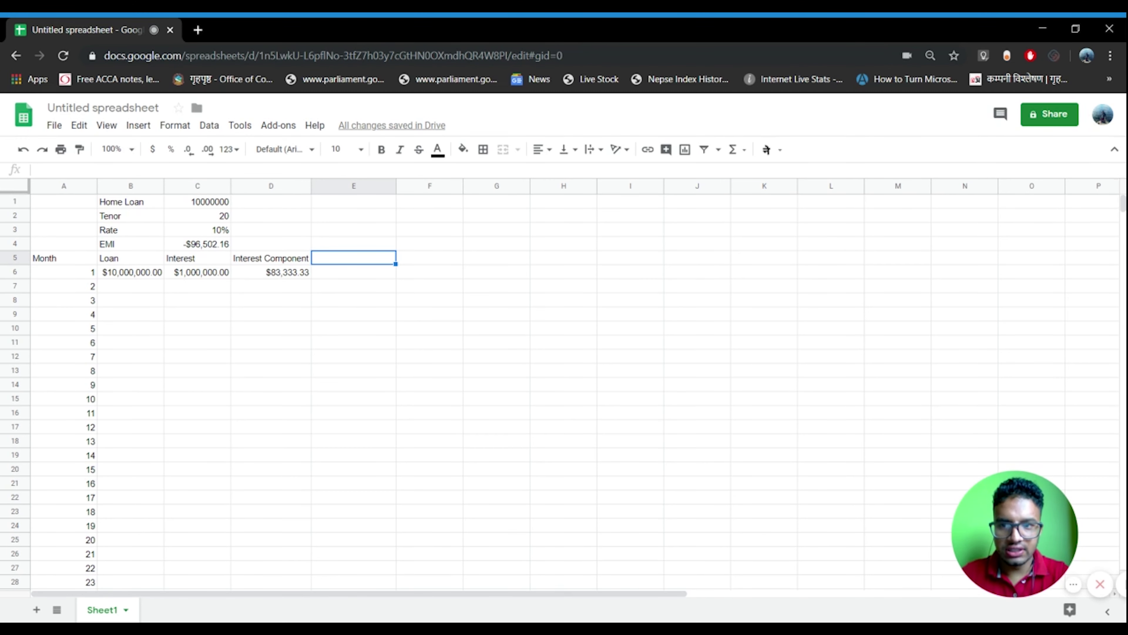
pyautogui.write('Princ')
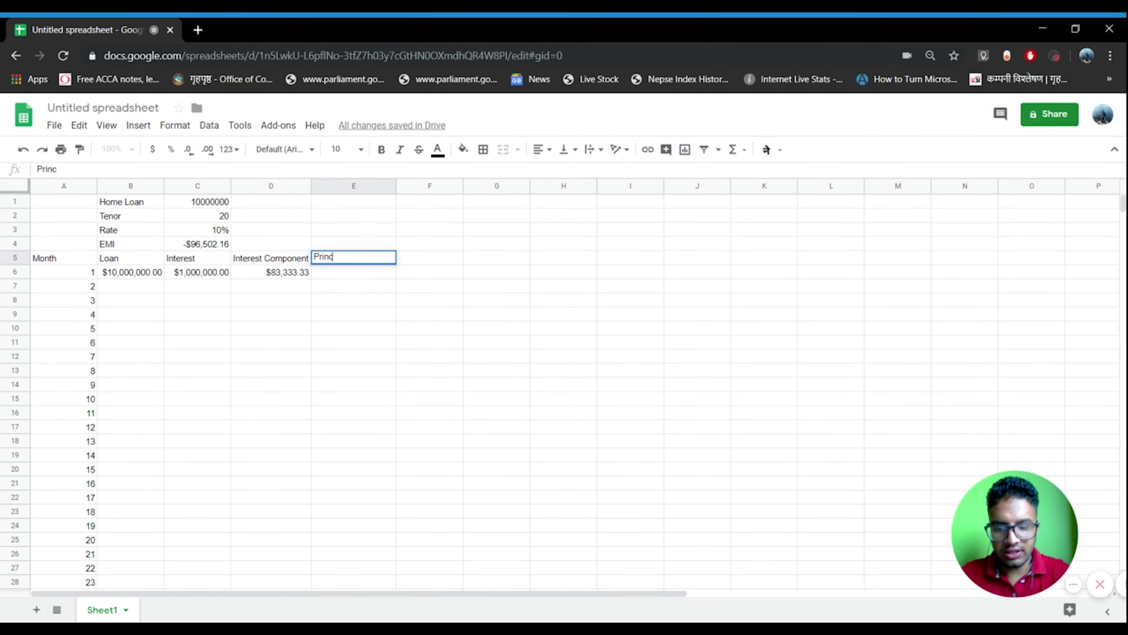
pyautogui.write('ipal Component')
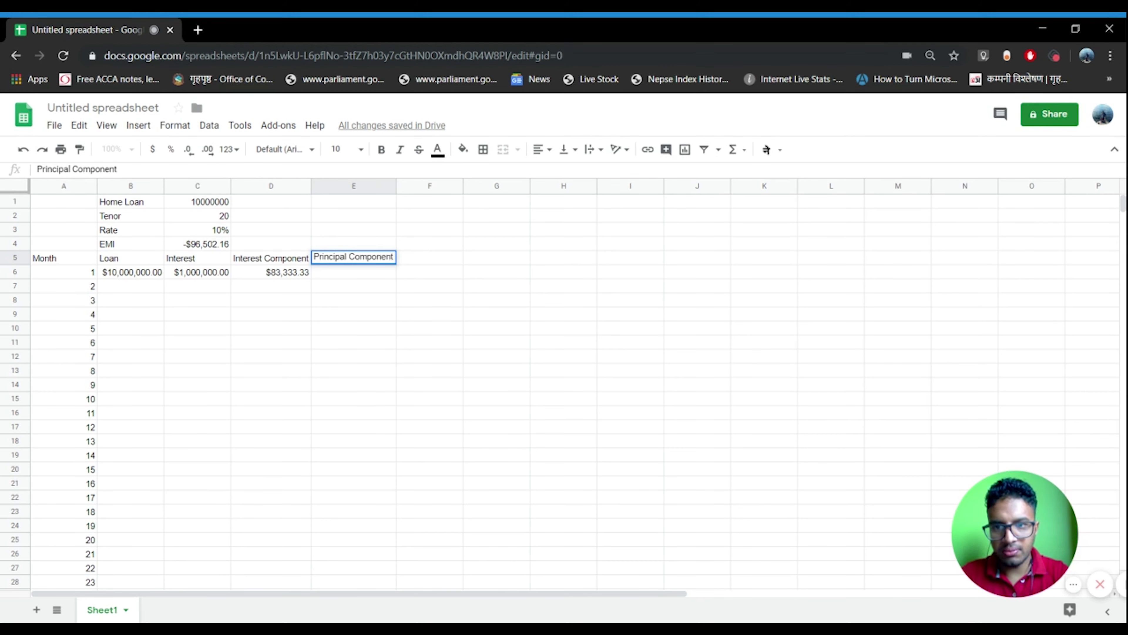
pyautogui.press('Return')
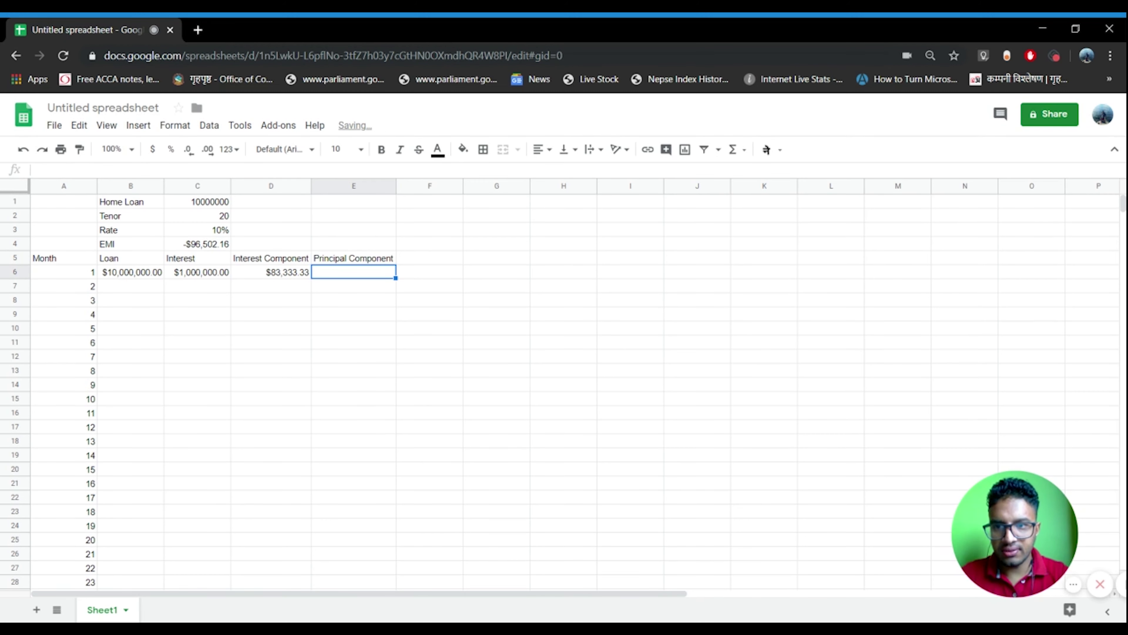
# - Copy the EMI result from C4 and paste it into E2 as a plain value without the formula
pyautogui.write('=')
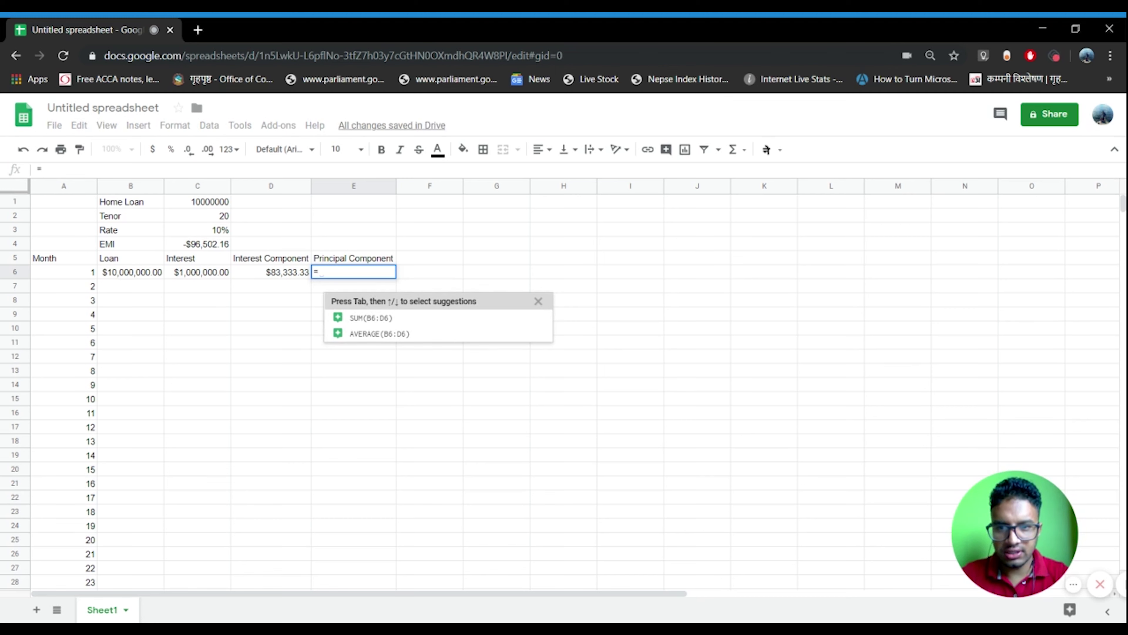
pyautogui.press('BackSpace')
pyautogui.press('Up')
pyautogui.press('Up')
pyautogui.press('Left')
pyautogui.press('Left')
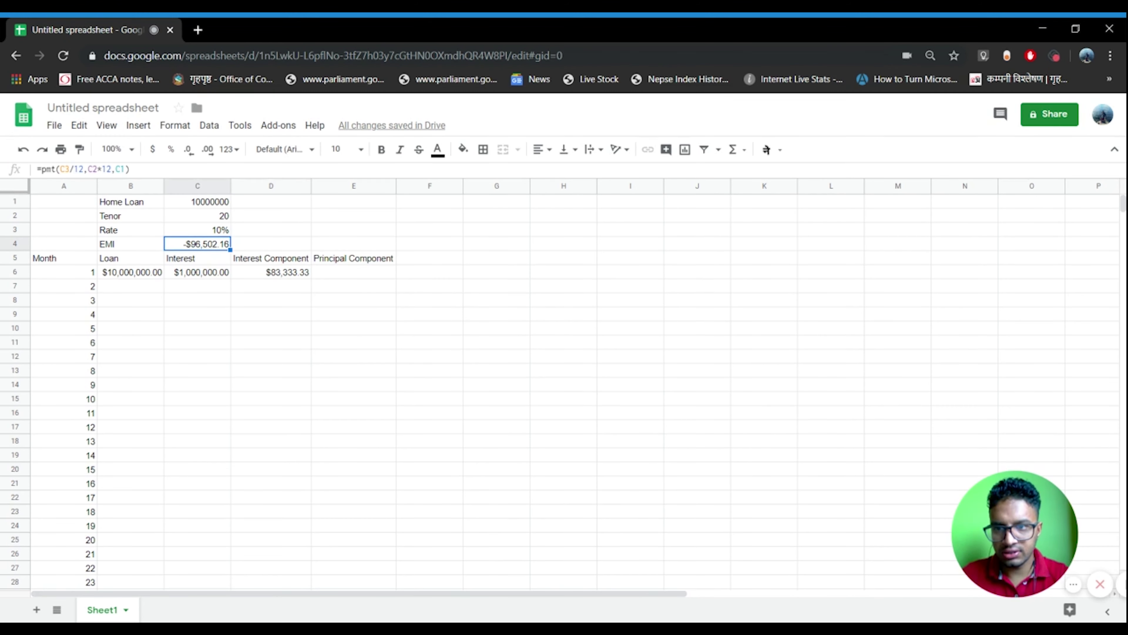
pyautogui.hotkey('ctrl', 'c')
pyautogui.press('Right')
pyautogui.press('Right')
pyautogui.press('Up')
pyautogui.press('Up')
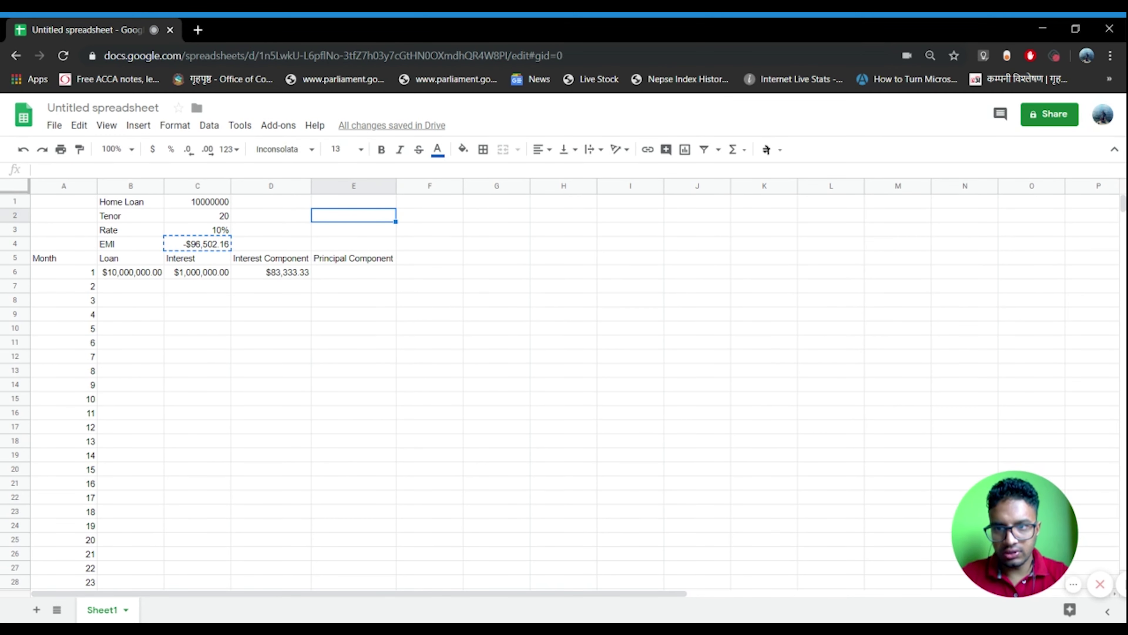
pyautogui.hotkey('ctrl', 'shift', 'v')
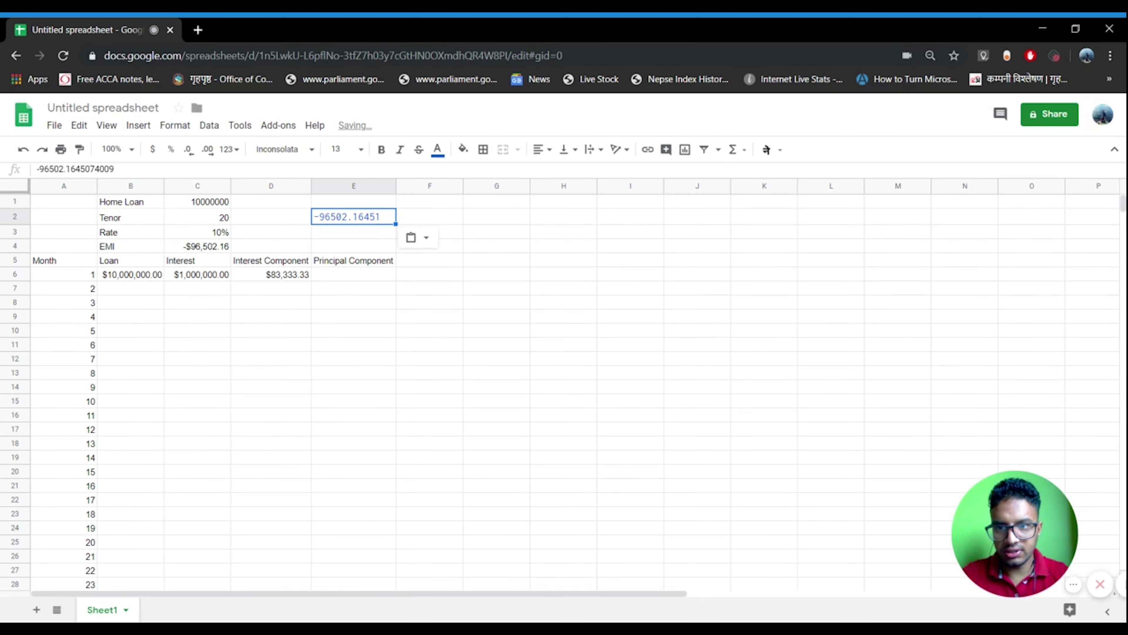
# - Calculate the first month's principal component in E6 with the formula =96502.16451-D6
pyautogui.press('Down')
pyautogui.press('Down')
pyautogui.press('Down')
pyautogui.press('Down')
pyautogui.write('=')
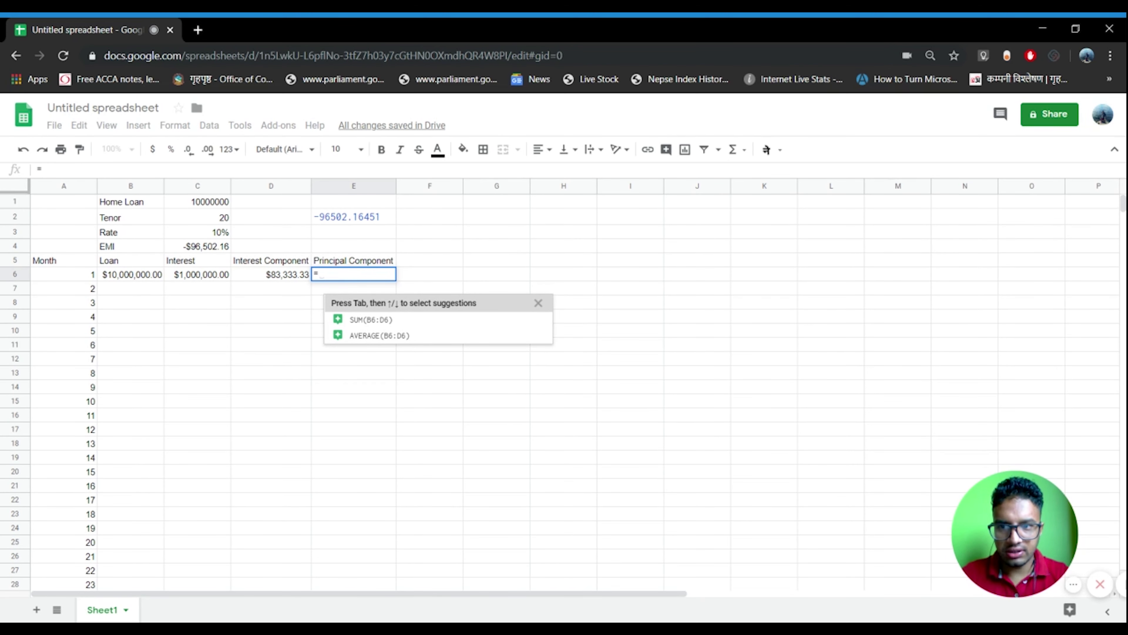
pyautogui.write('9')
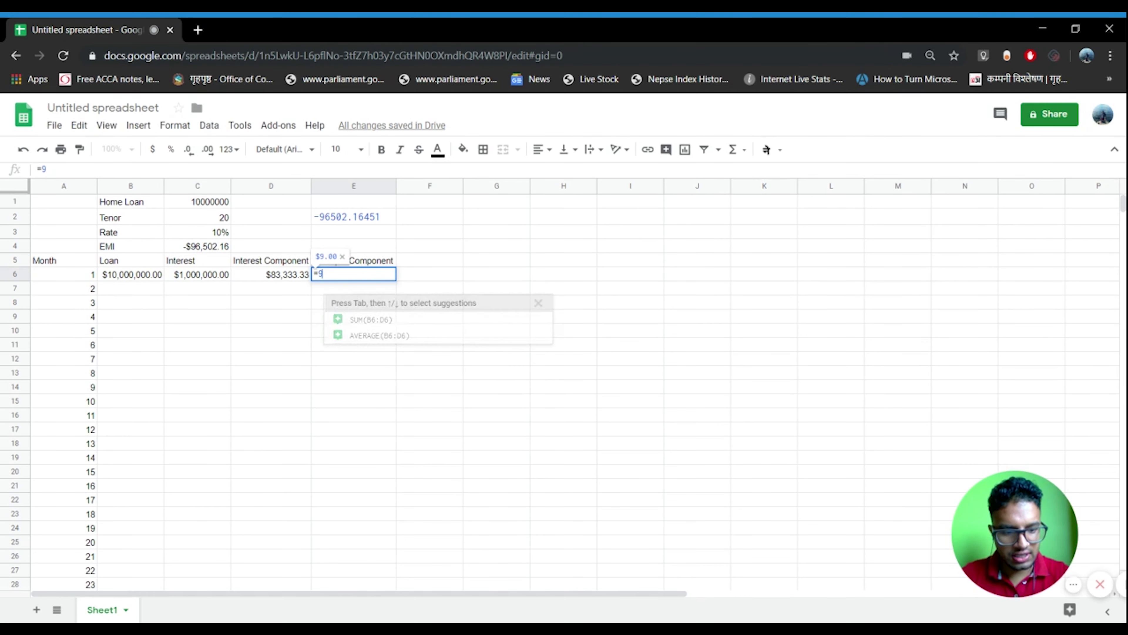
pyautogui.write('6502.')
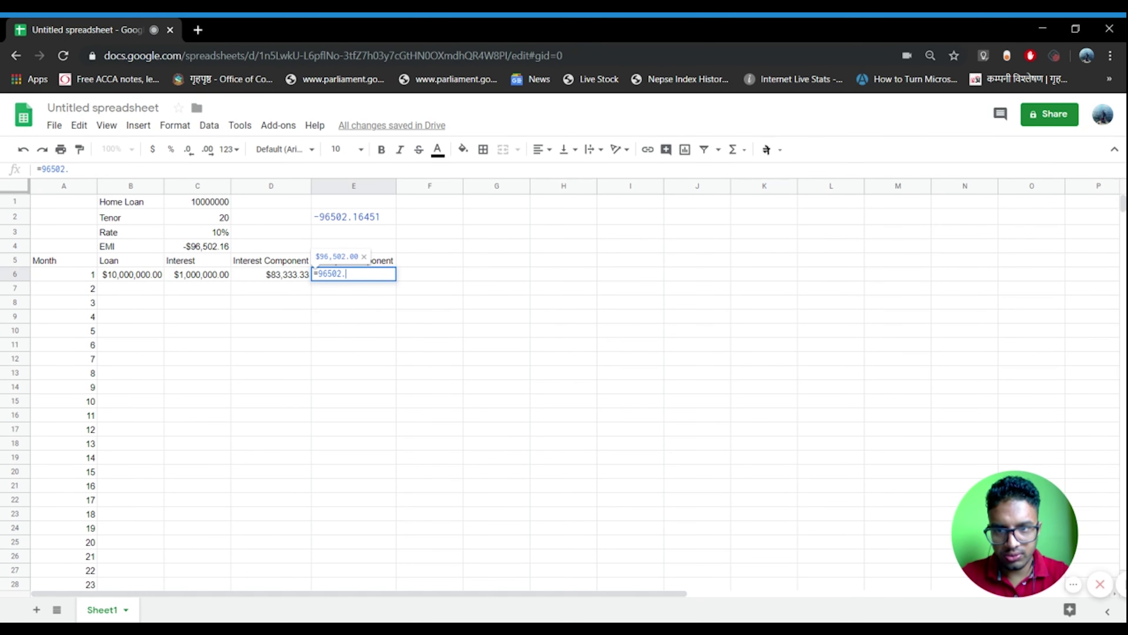
pyautogui.write('16451')
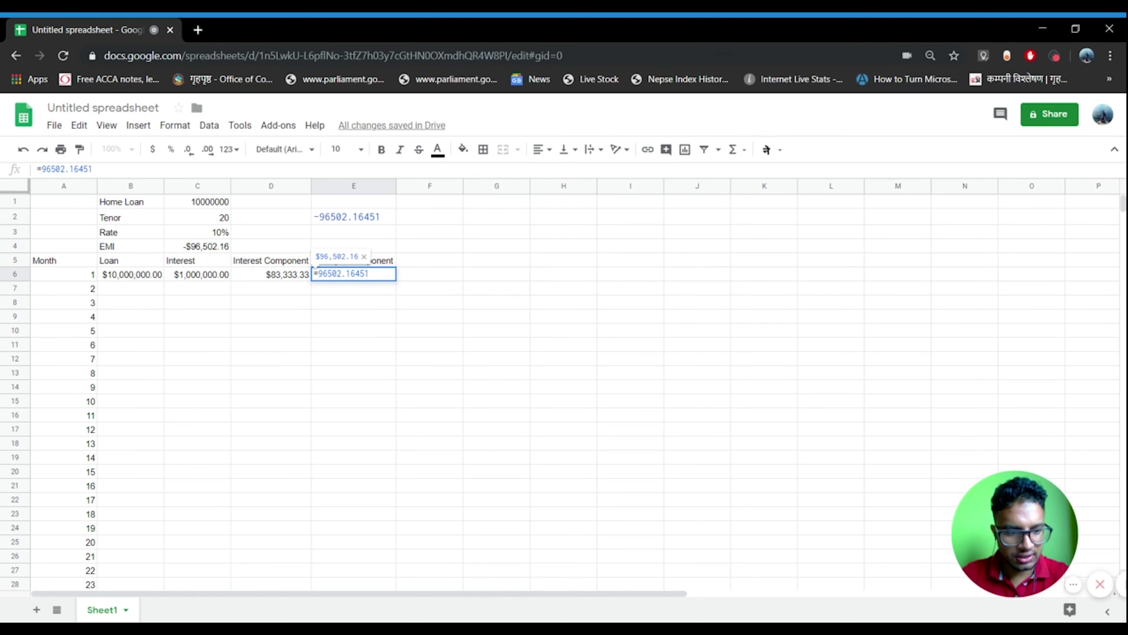
pyautogui.write('-')
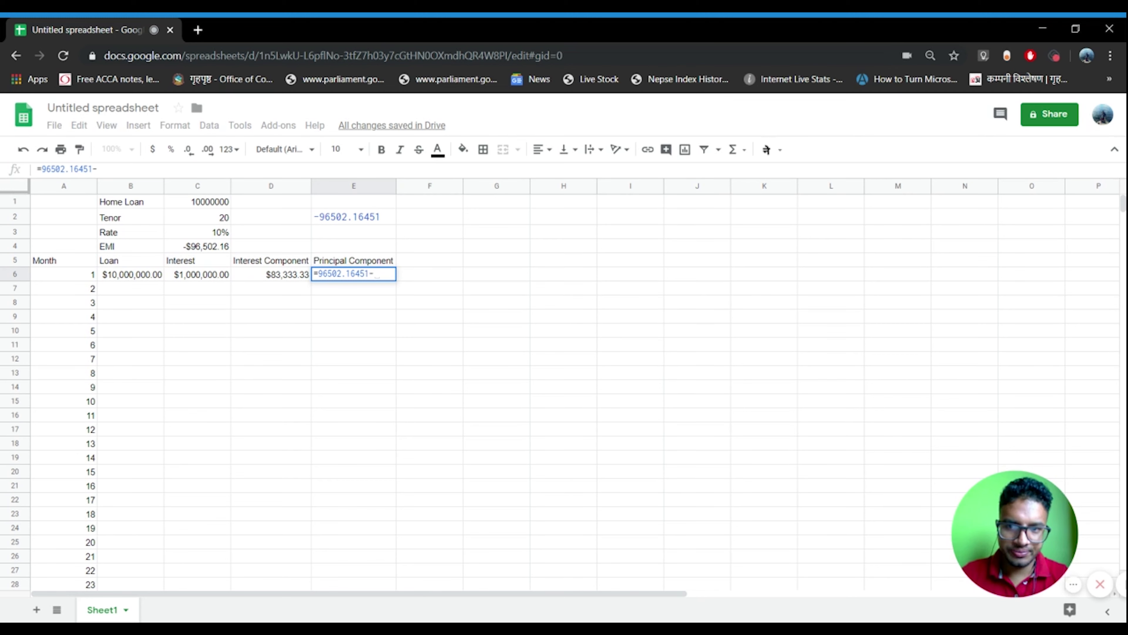
pyautogui.click(271, 275)
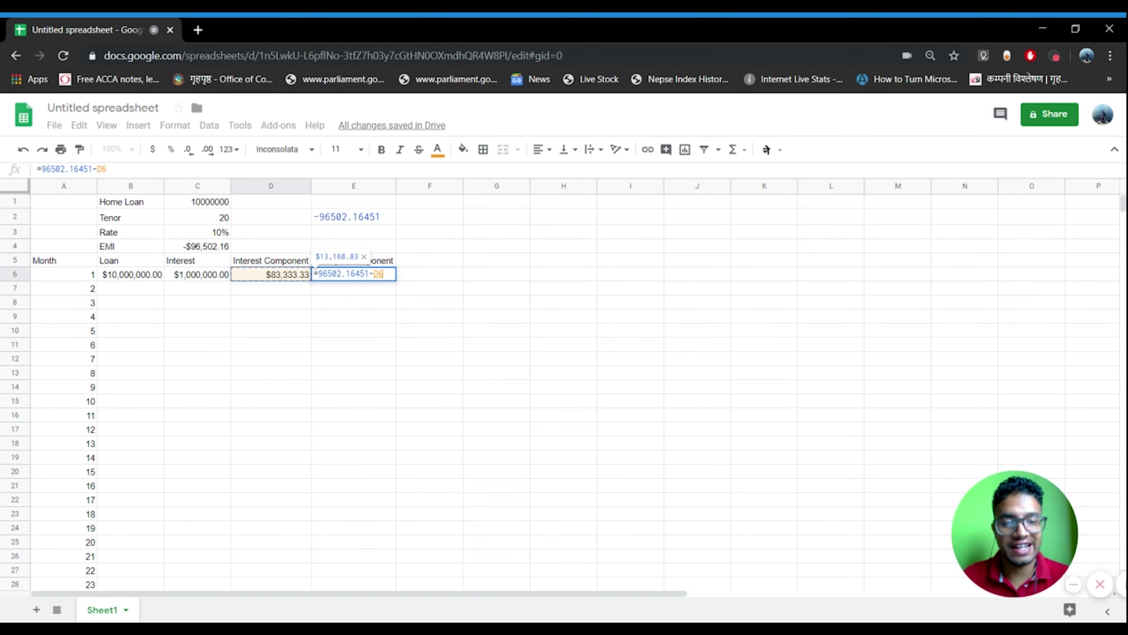
pyautogui.press('Return')
pyautogui.click(354, 274)
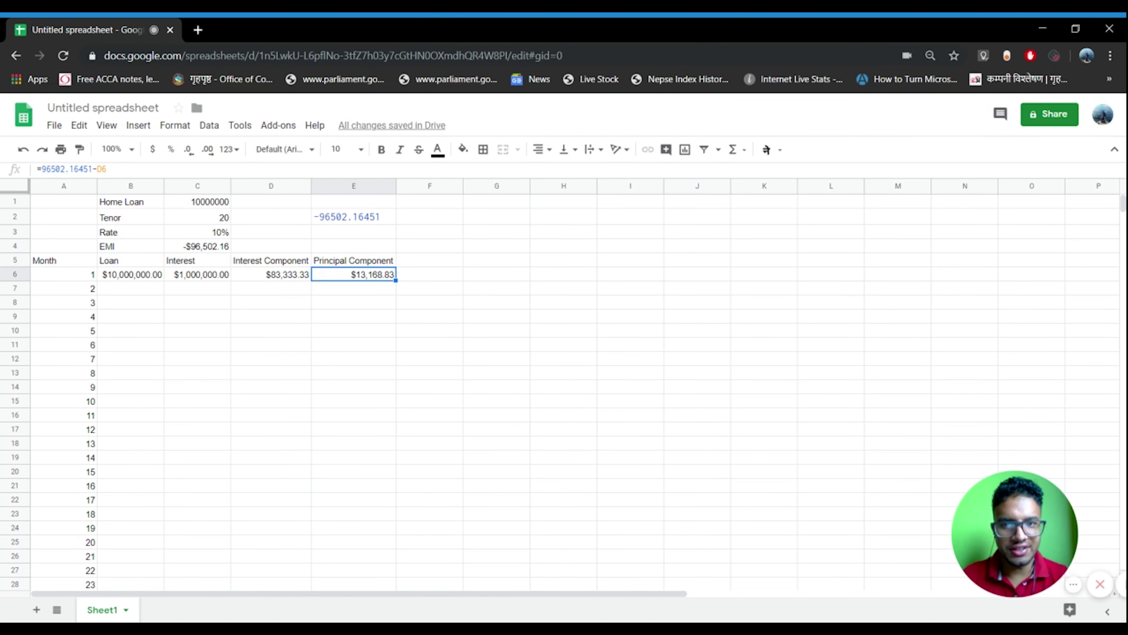
# - Add the column header Remaining Loan in F5
pyautogui.click(429, 275)
pyautogui.click(430, 260)
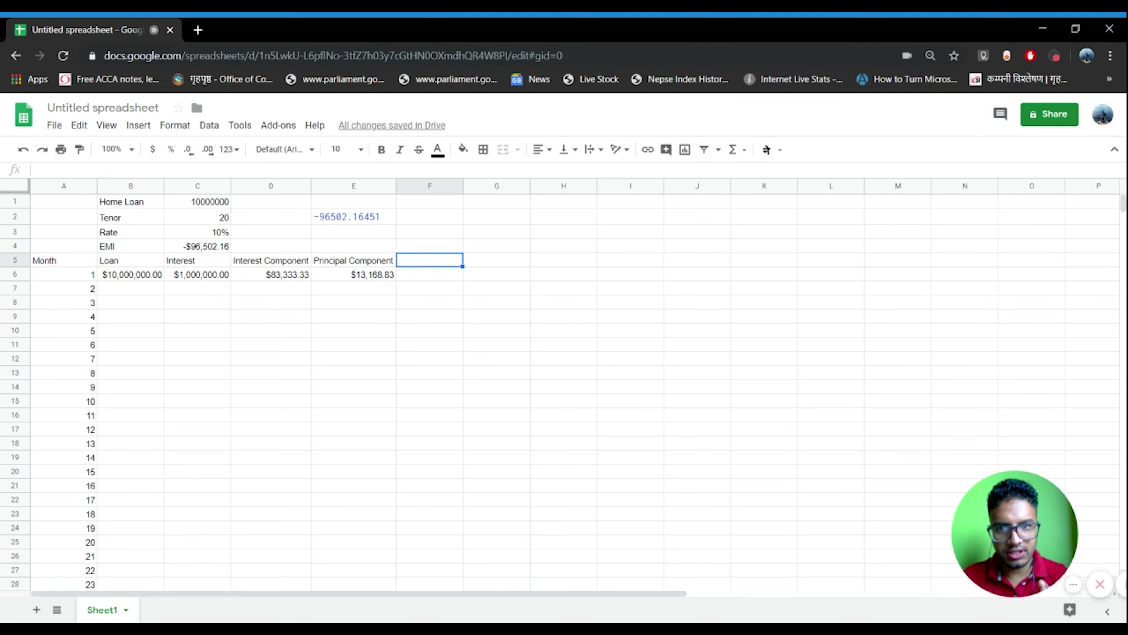
pyautogui.write('Re')
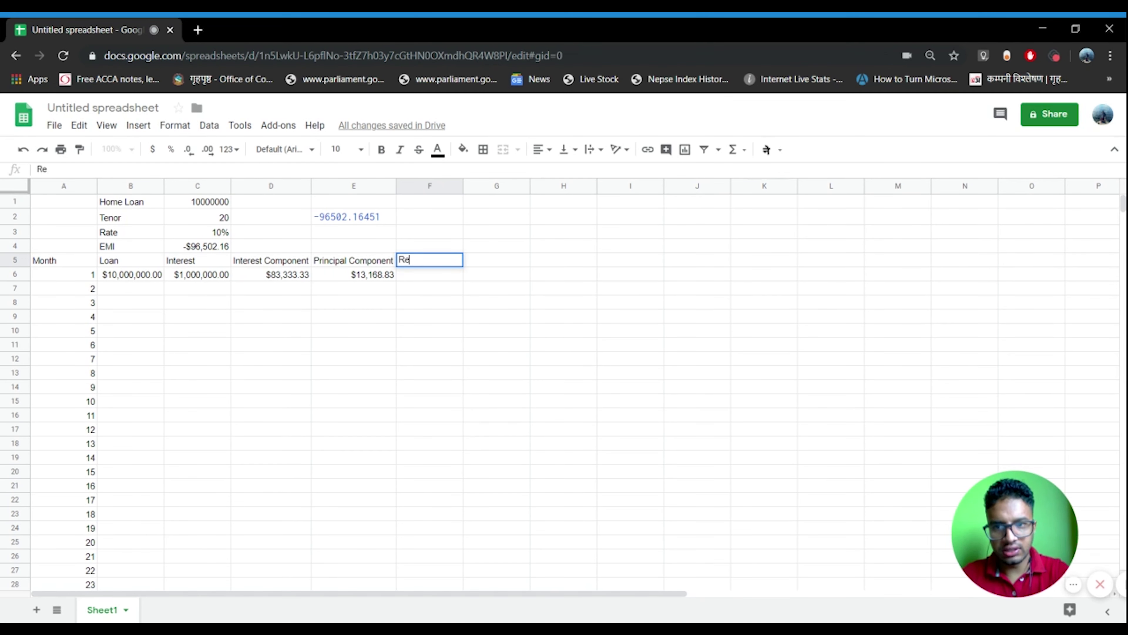
pyautogui.write('maining')
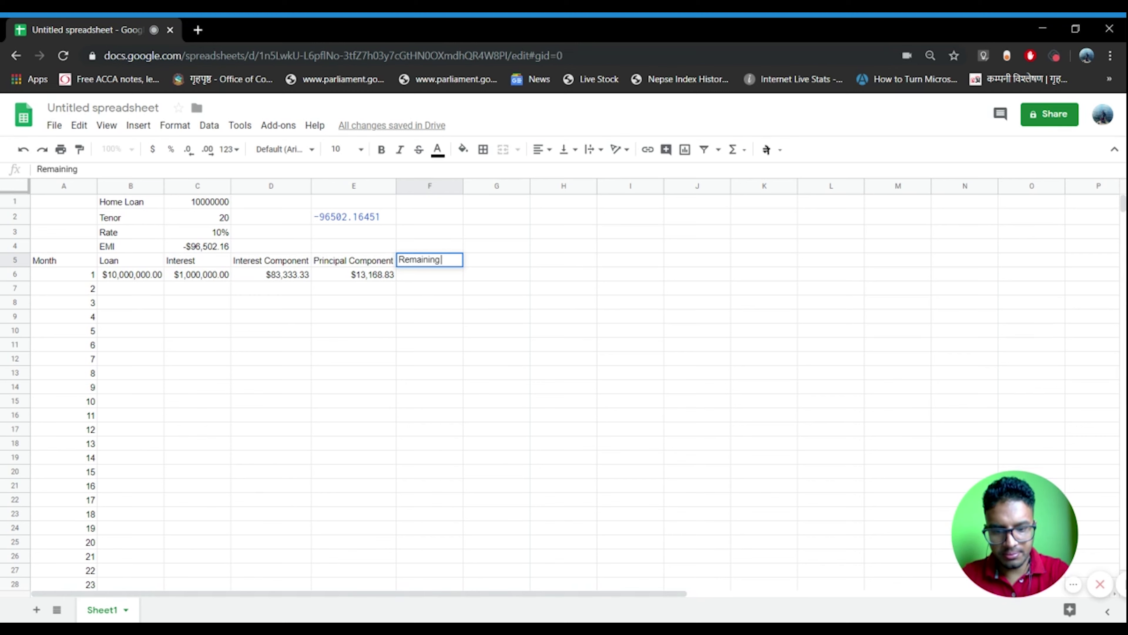
pyautogui.write(' Pri')
pyautogui.press('BackSpace')
pyautogui.press('BackSpace')
pyautogui.press('BackSpace')
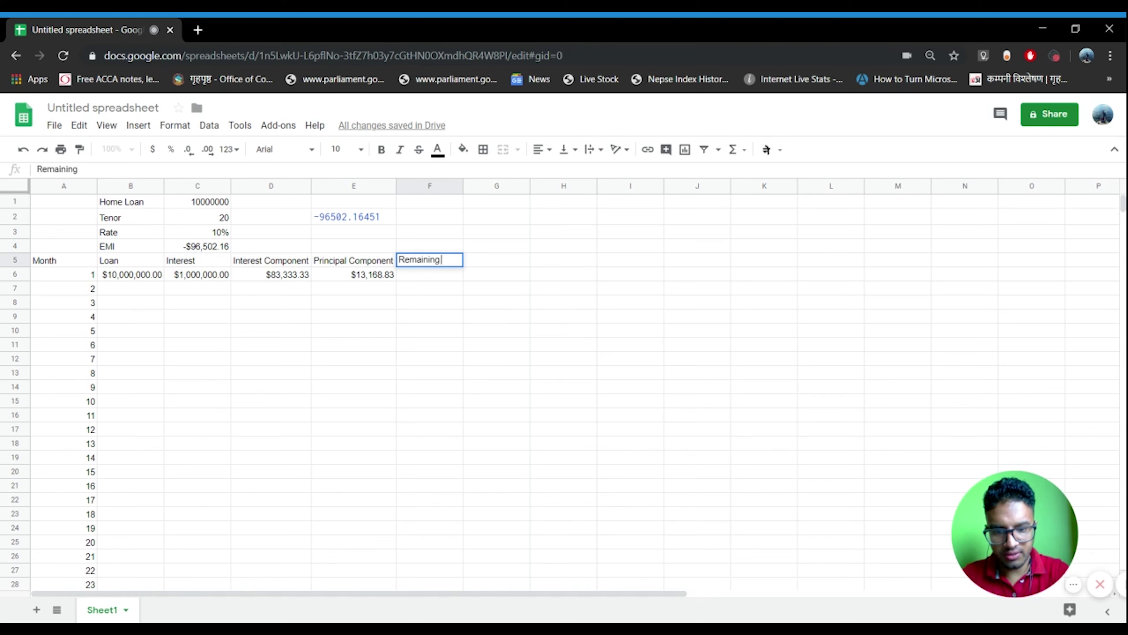
pyautogui.write('Loan')
pyautogui.press('Return')
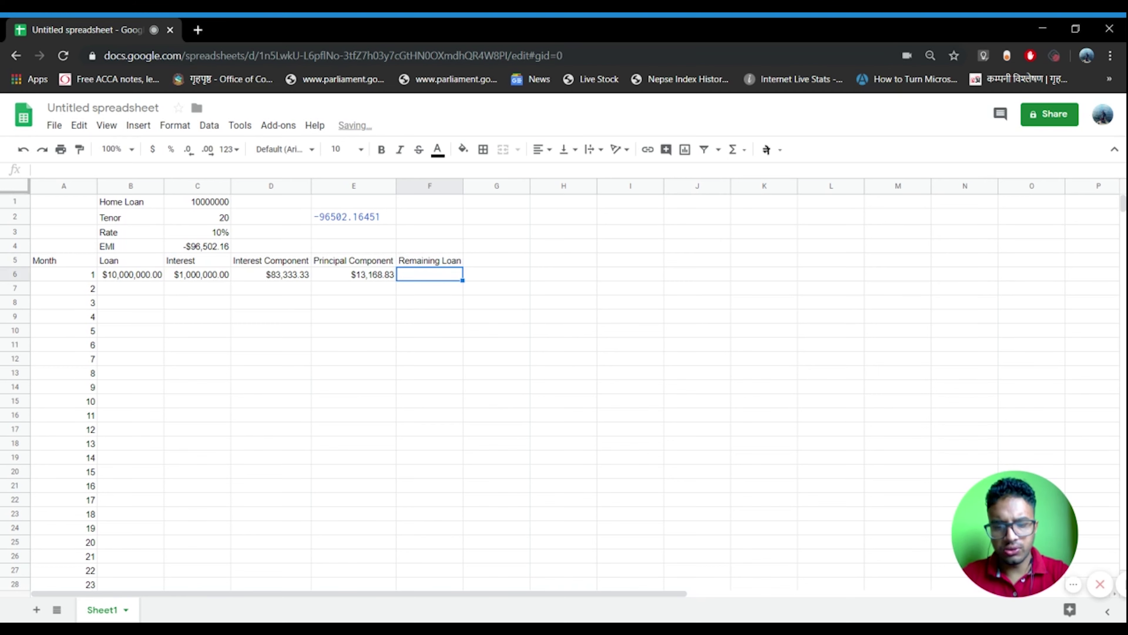
# - Calculate the first month's remaining loan in F6 with the formula =B6-E6
pyautogui.write('=')
pyautogui.press('Left')
pyautogui.press('Left')
pyautogui.press('Left')
pyautogui.press('Left')
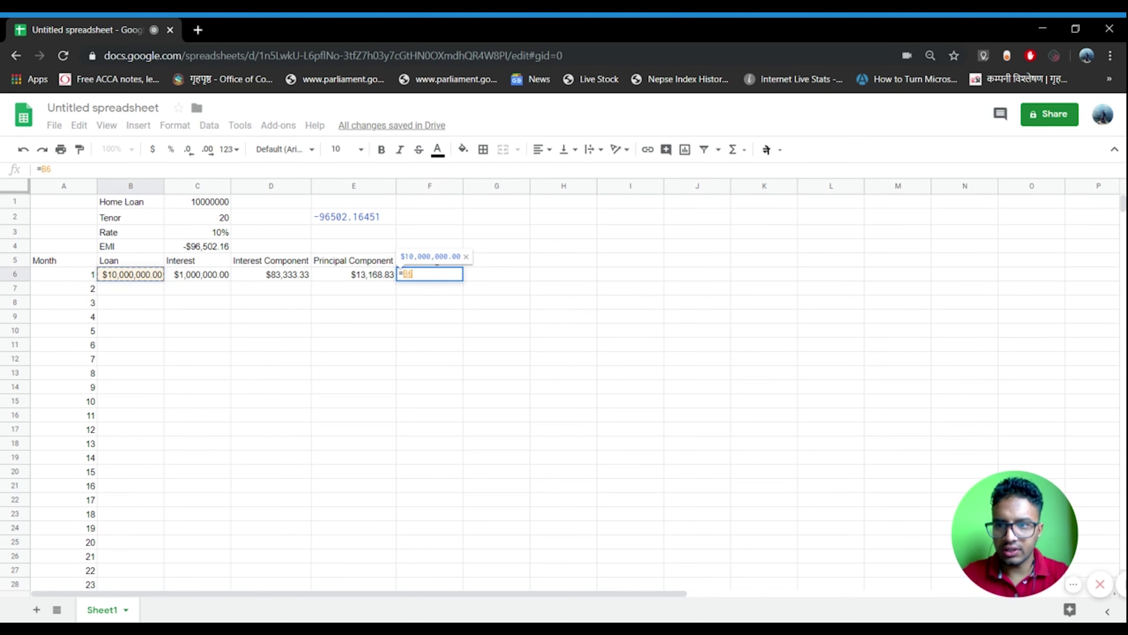
pyautogui.write('-')
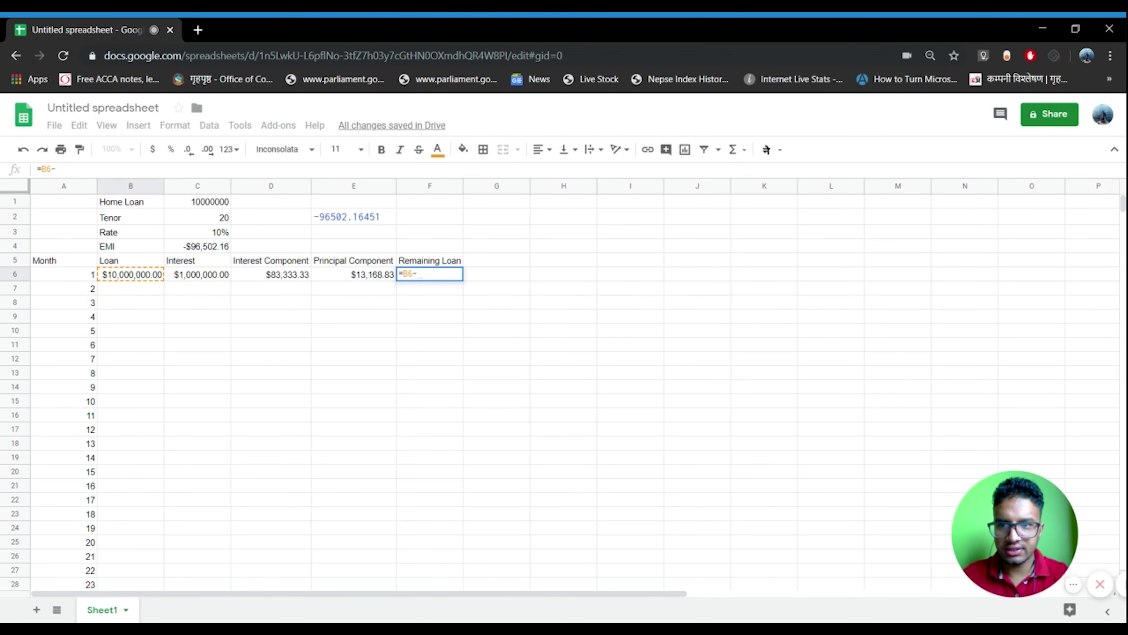
pyautogui.press('Left')
pyautogui.press('Left')
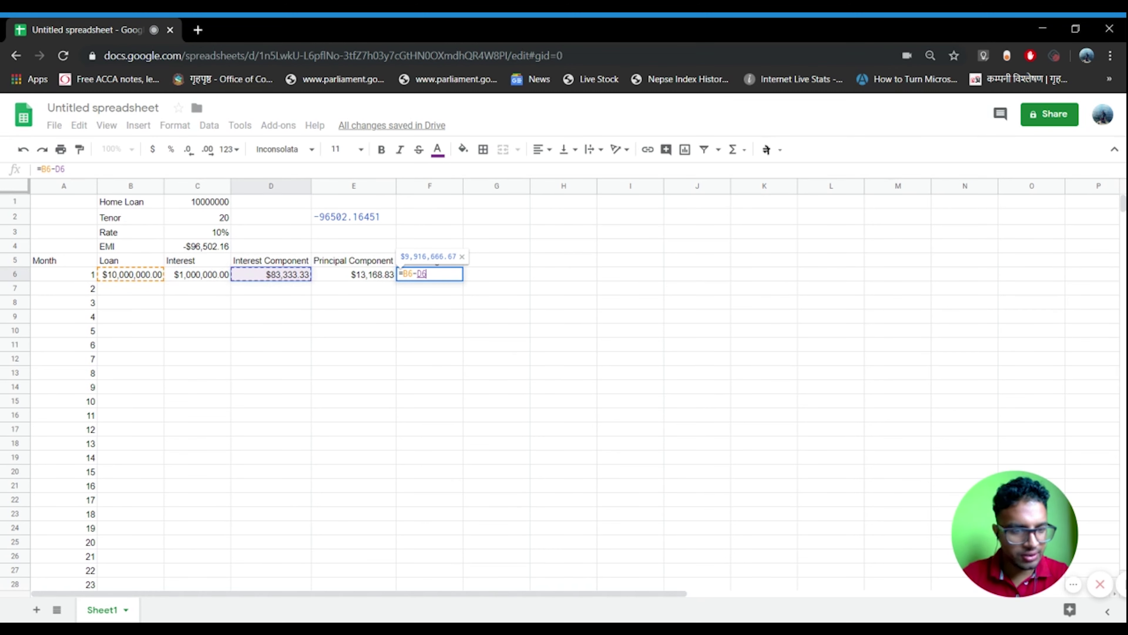
pyautogui.press('Right')
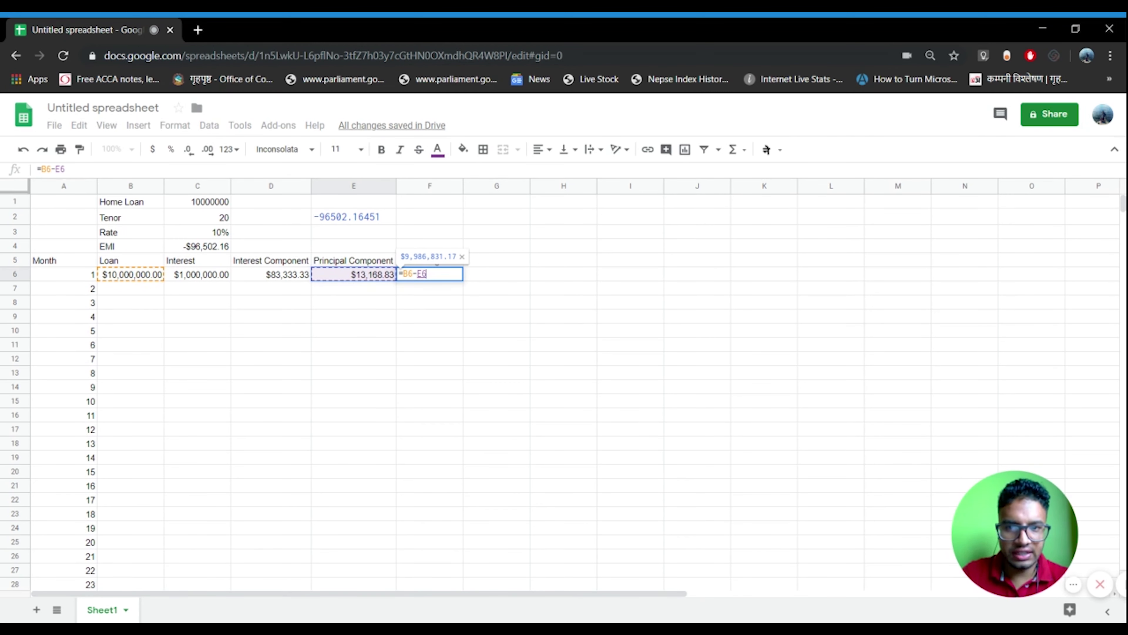
pyautogui.press('Return')
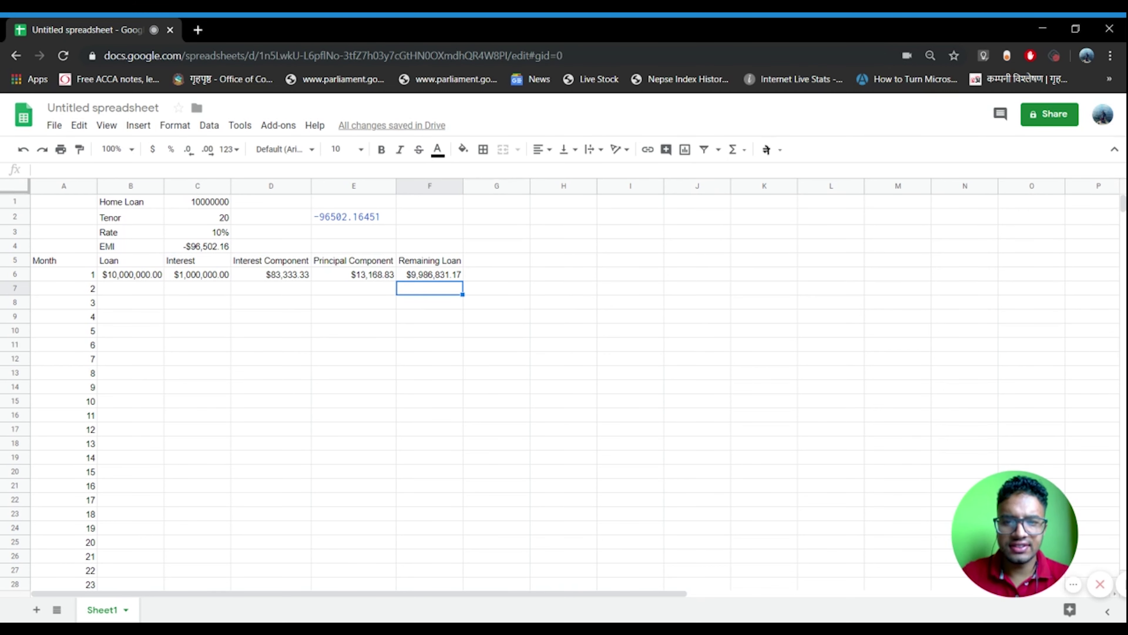
# - Carry the first month's remaining loan into the month 2 Loan cell B7 with the formula =F6
pyautogui.press('Left')
pyautogui.press('Left')
pyautogui.press('Left')
pyautogui.press('Left')
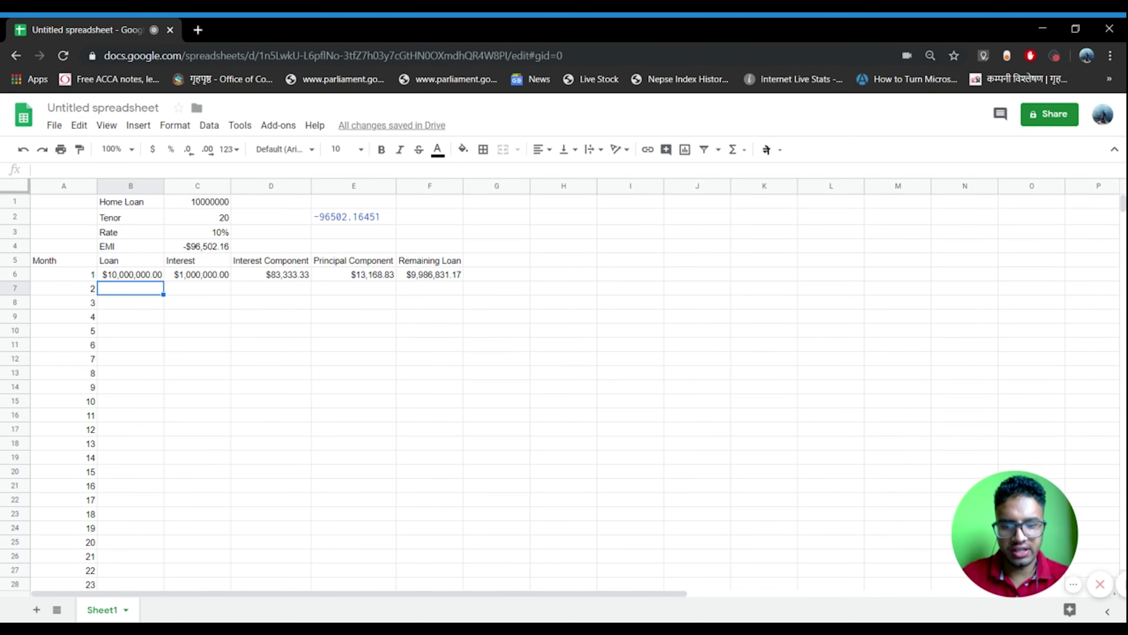
pyautogui.write('=')
pyautogui.press('Right')
pyautogui.press('Right')
pyautogui.press('Right')
pyautogui.press('Right')
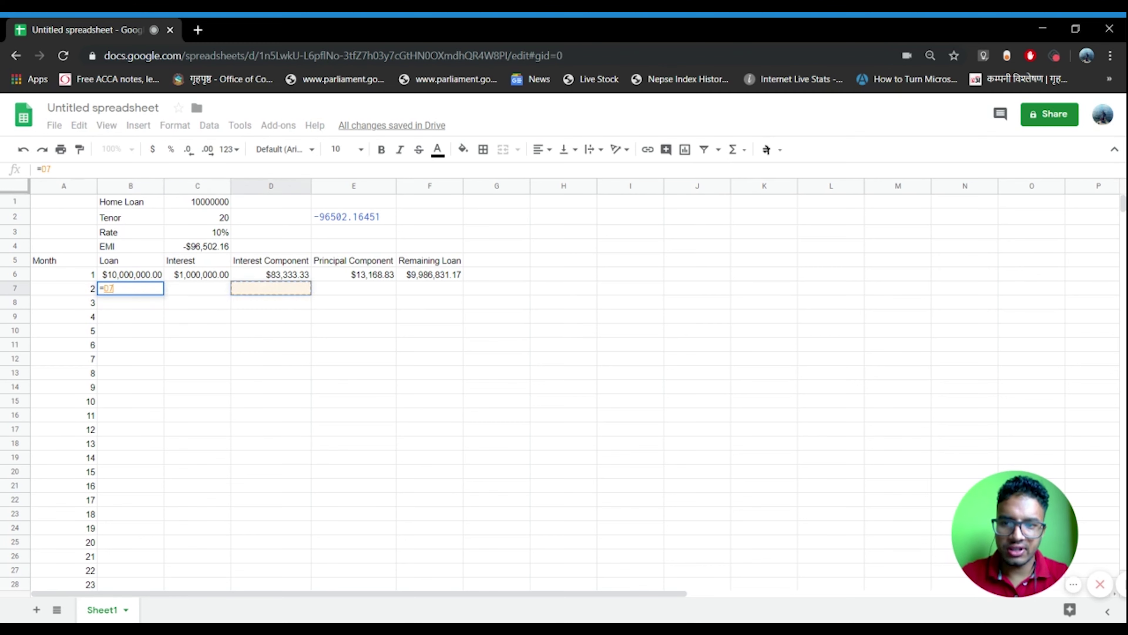
pyautogui.press('Up')
pyautogui.press('Return')
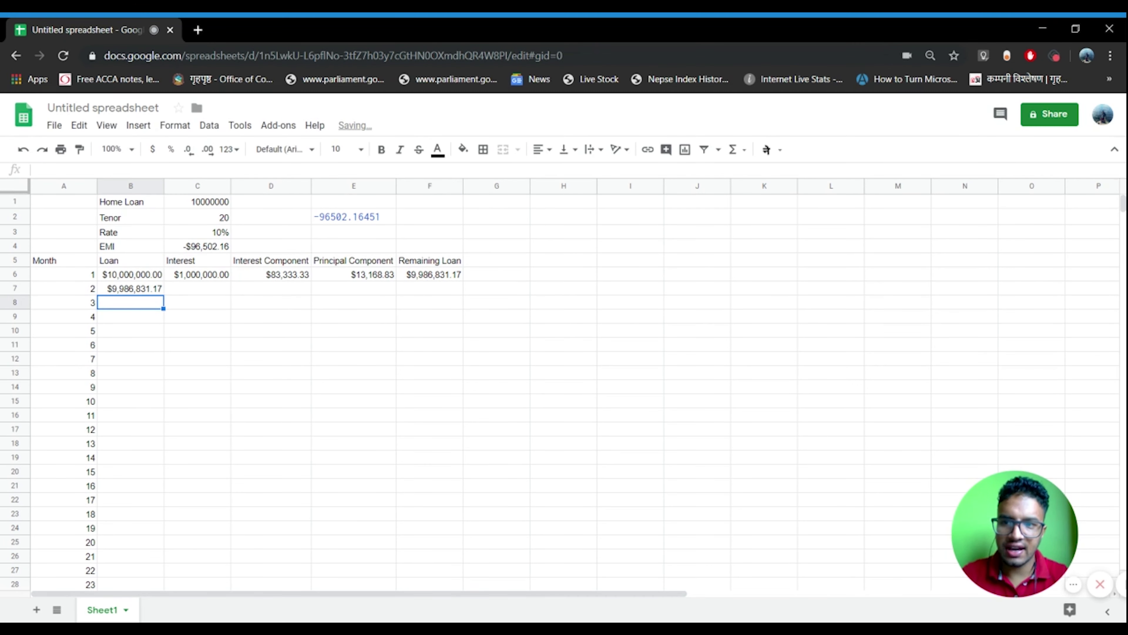
pyautogui.click(131, 288)
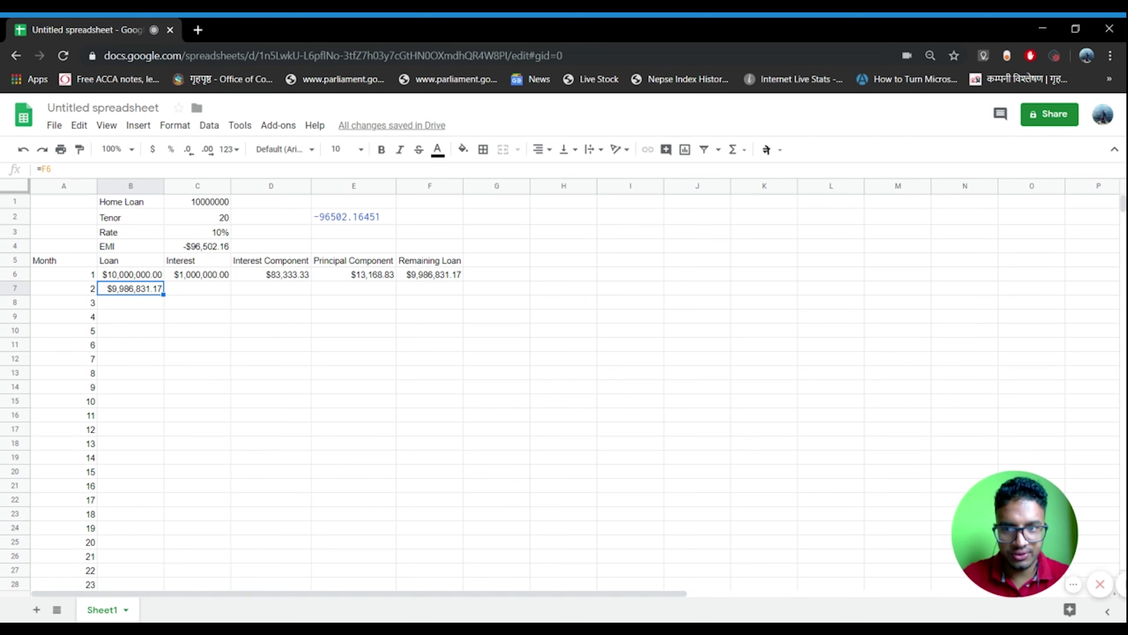
# - Calculate month 2's annual interest in C7 with the formula =B7*10%
pyautogui.click(198, 288)
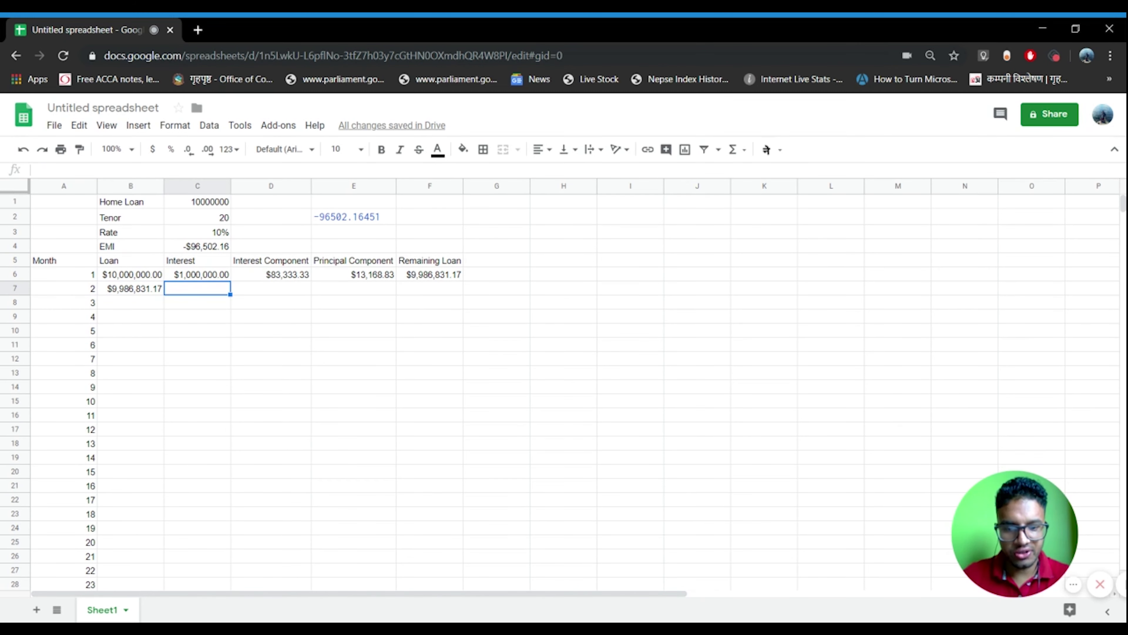
pyautogui.write('=B7')
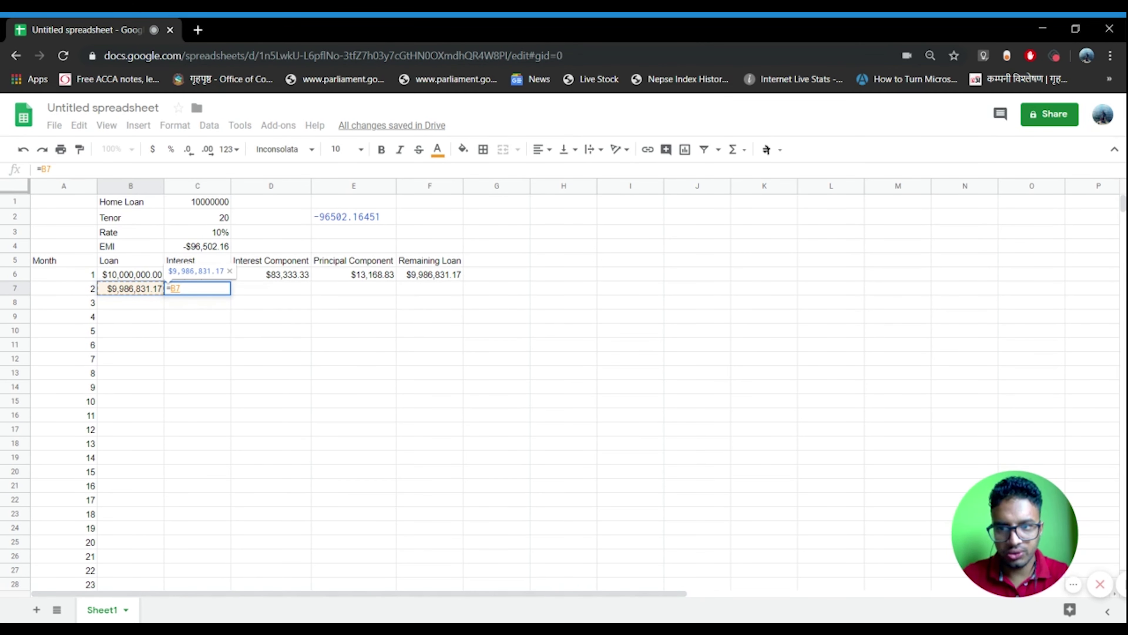
pyautogui.write('*')
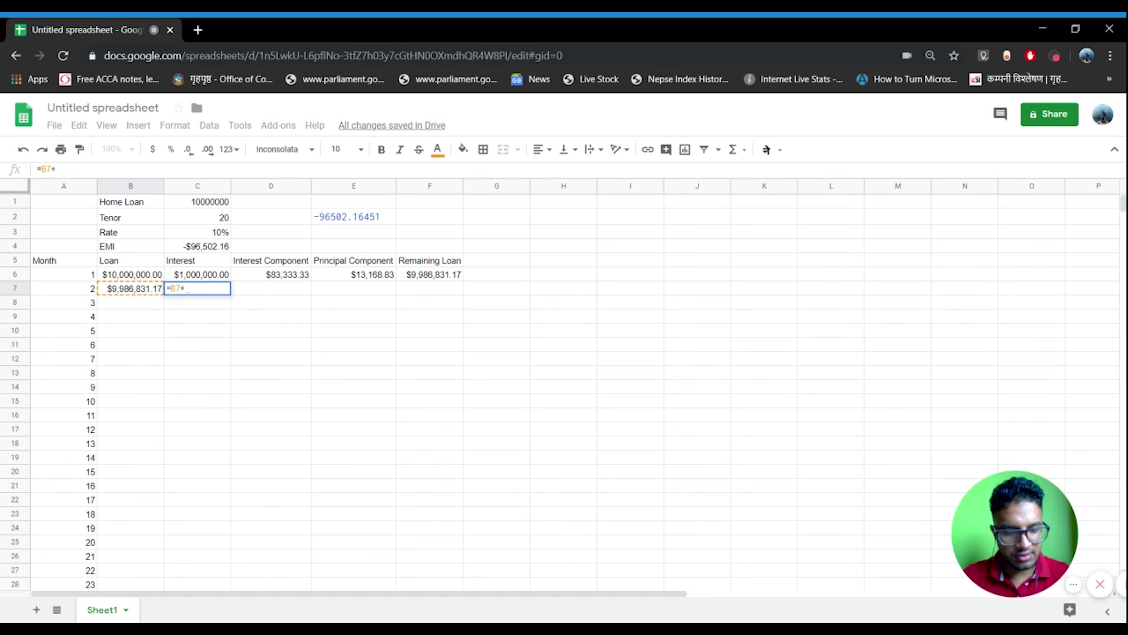
pyautogui.write('10')
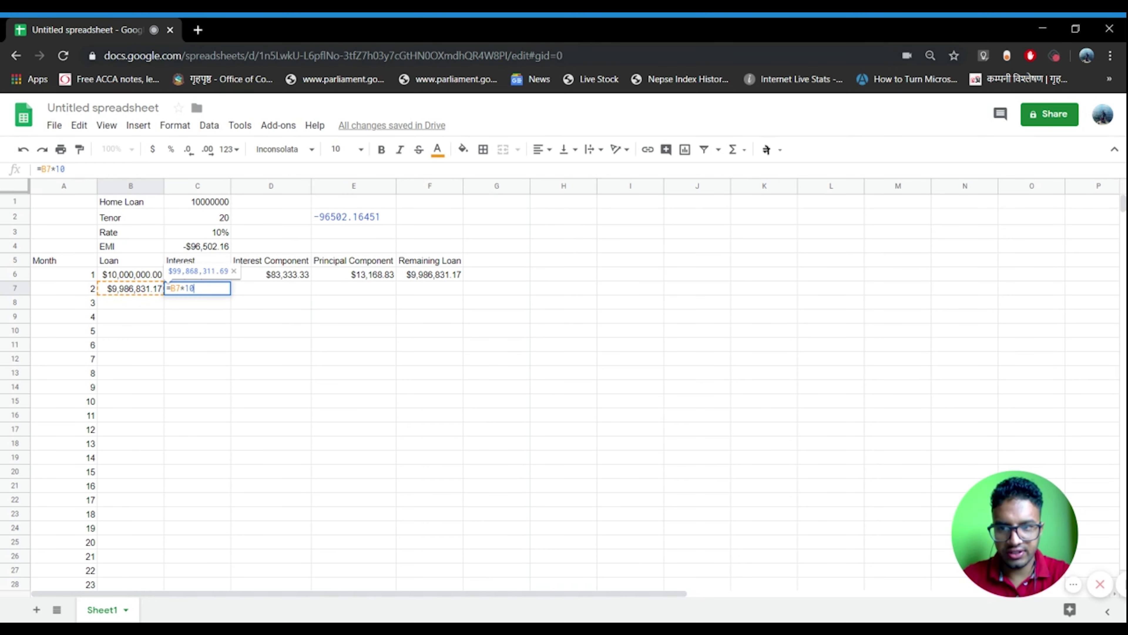
pyautogui.write('%')
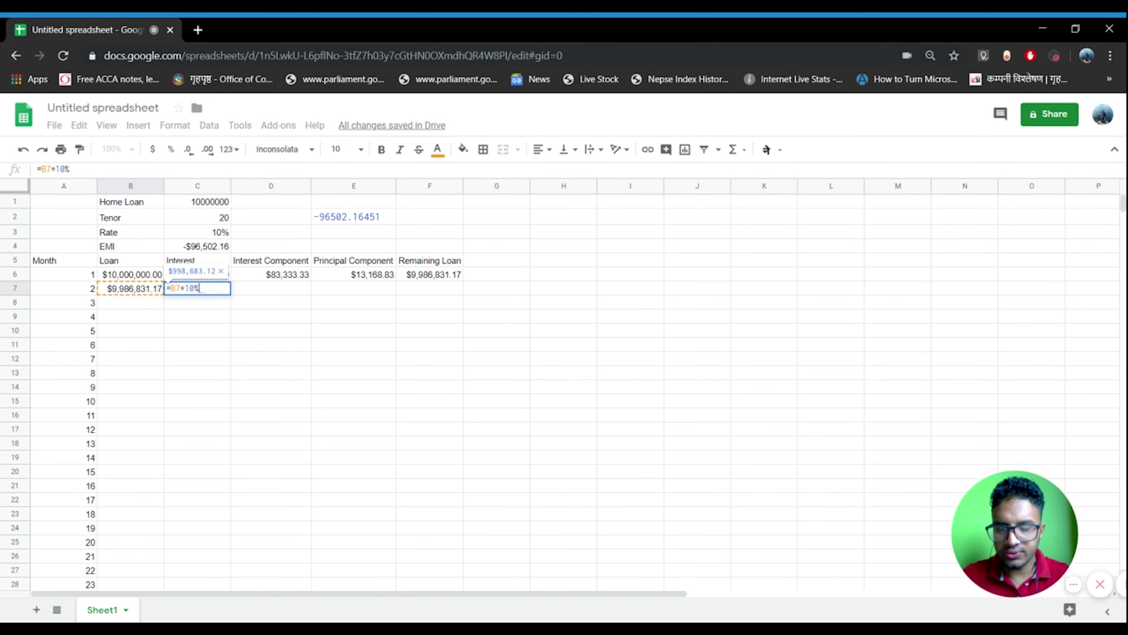
pyautogui.press('Return')
pyautogui.click(197, 288)
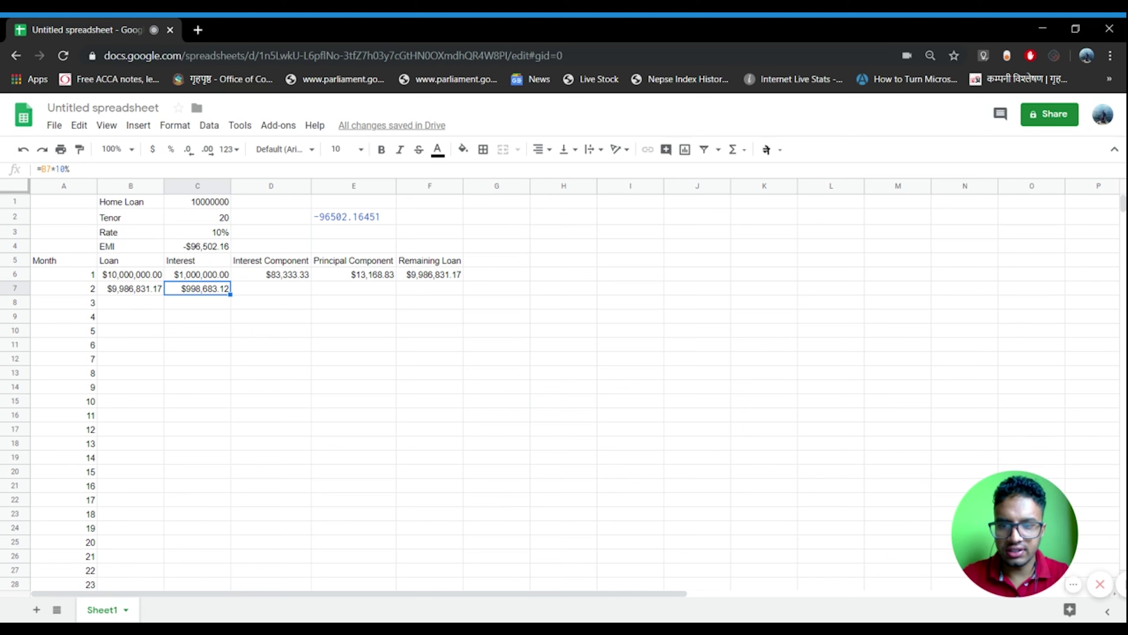
# - Calculate month 2's interest component in D7 with the formula =C7/12
pyautogui.click(271, 288)
pyautogui.write('=')
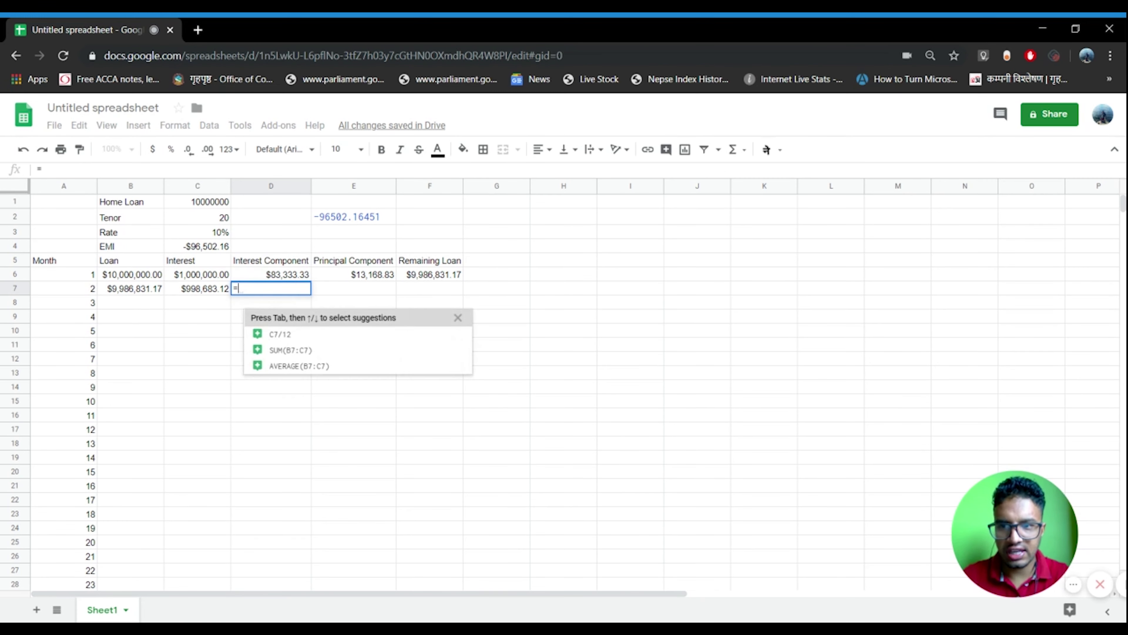
pyautogui.write('C7/')
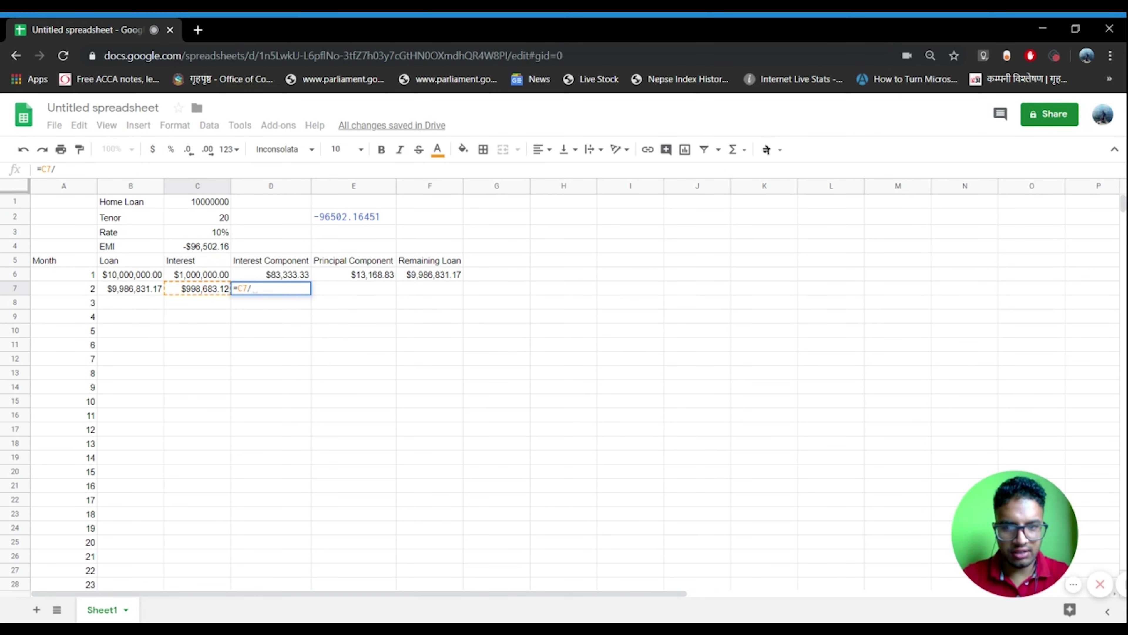
pyautogui.write('12')
pyautogui.press('Return')
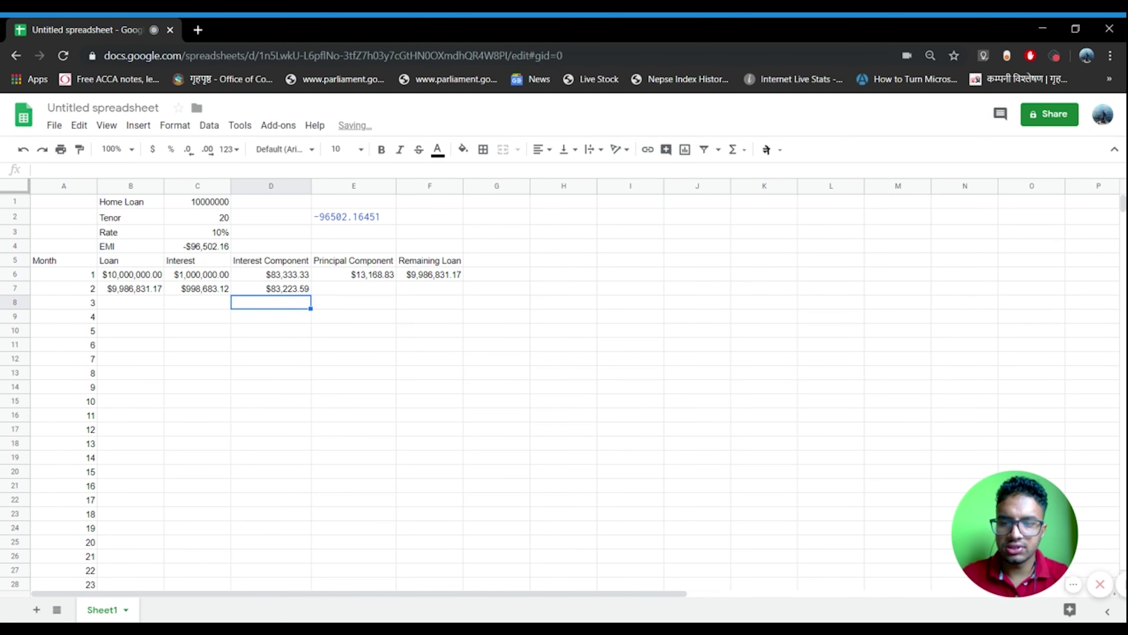
# - Calculate month 2's principal component in E7 with the formula =96502.16451-D7
pyautogui.press('Up')
pyautogui.press('Right')
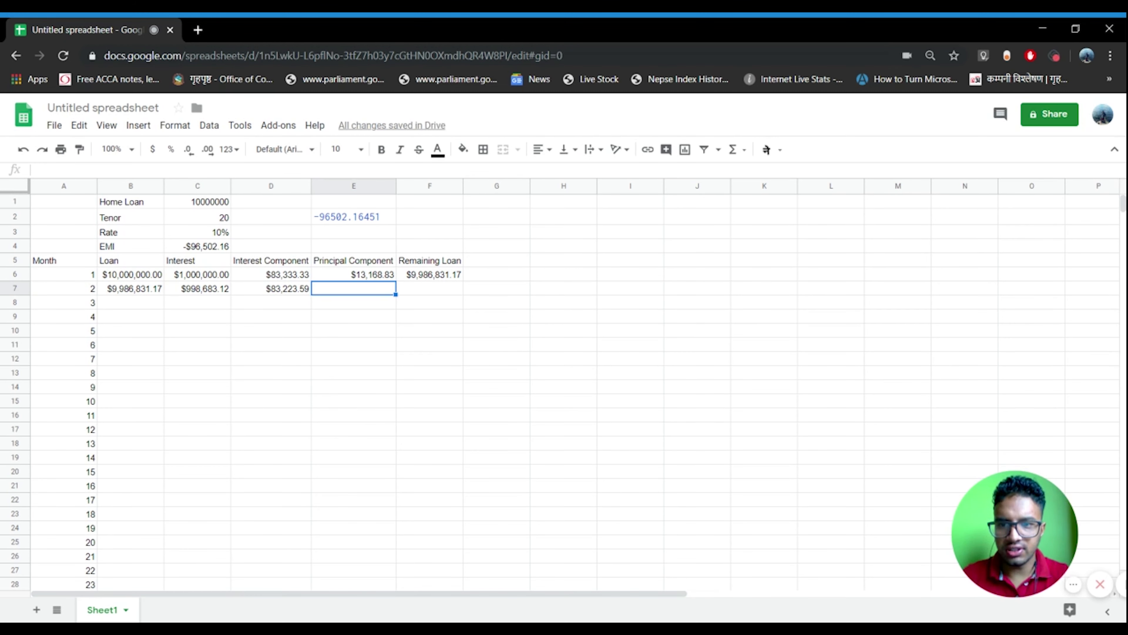
pyautogui.click(353, 274)
pyautogui.click(354, 288)
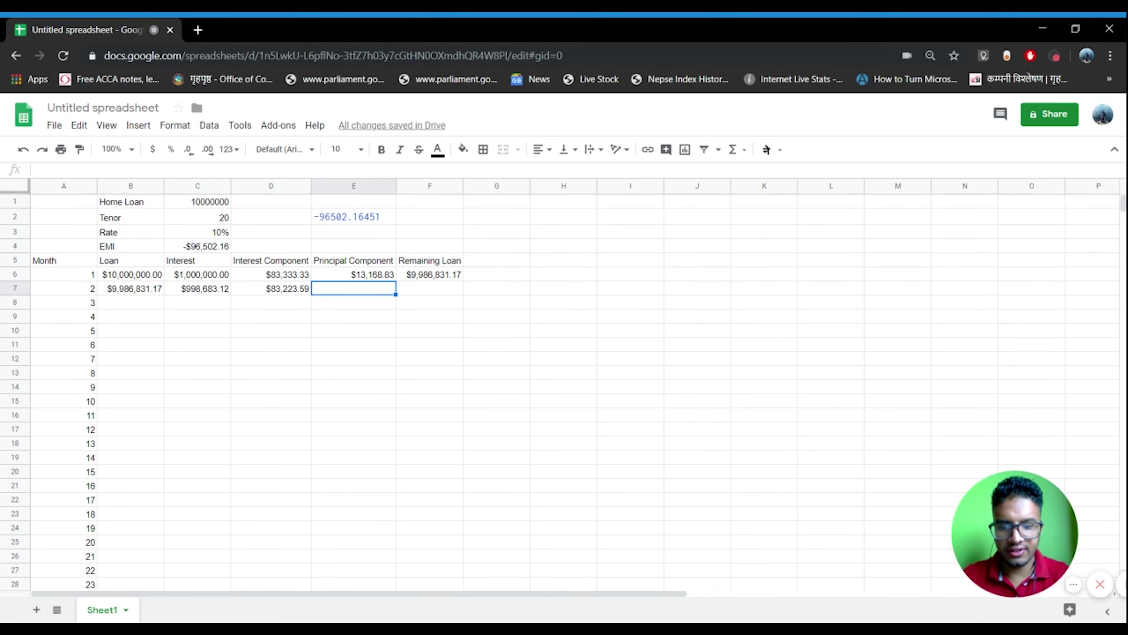
pyautogui.write('=96')
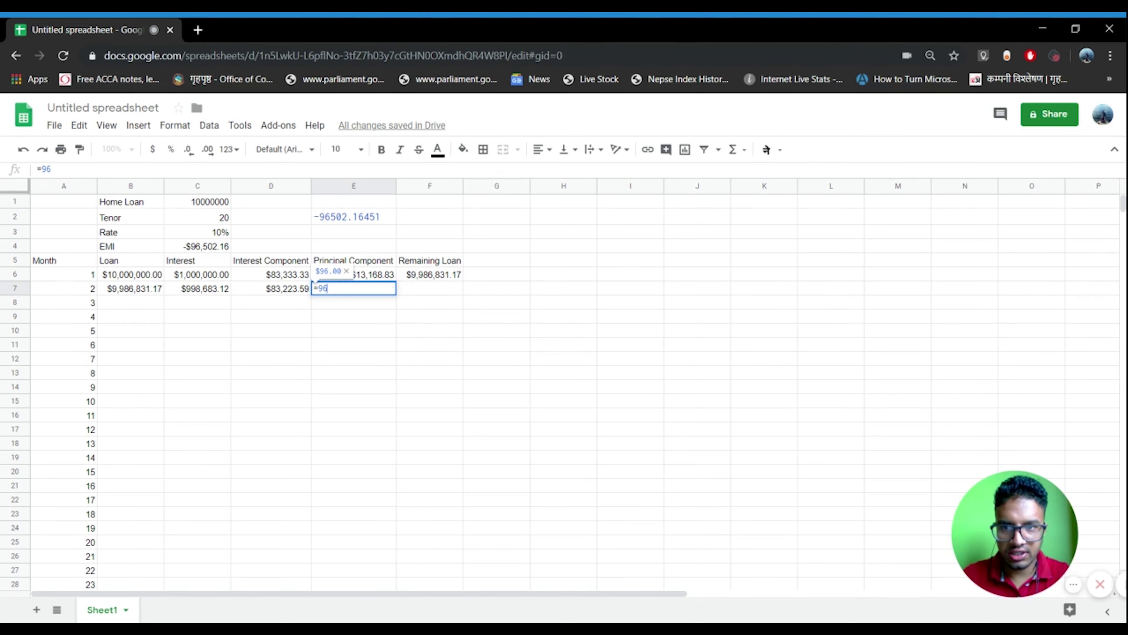
pyautogui.write('502.1')
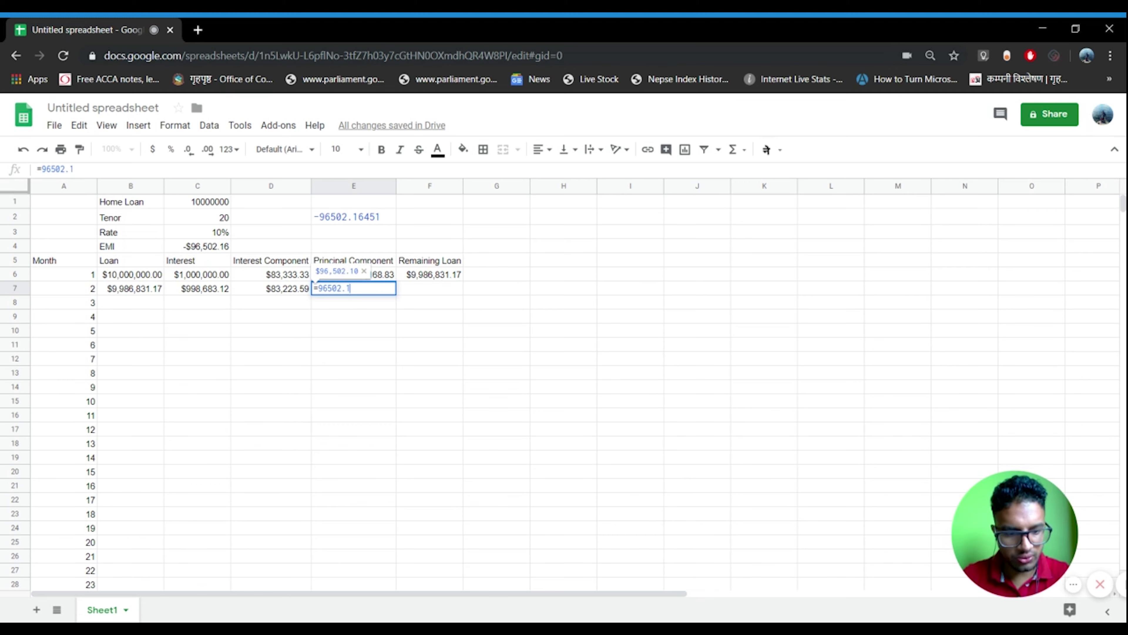
pyautogui.write('6451')
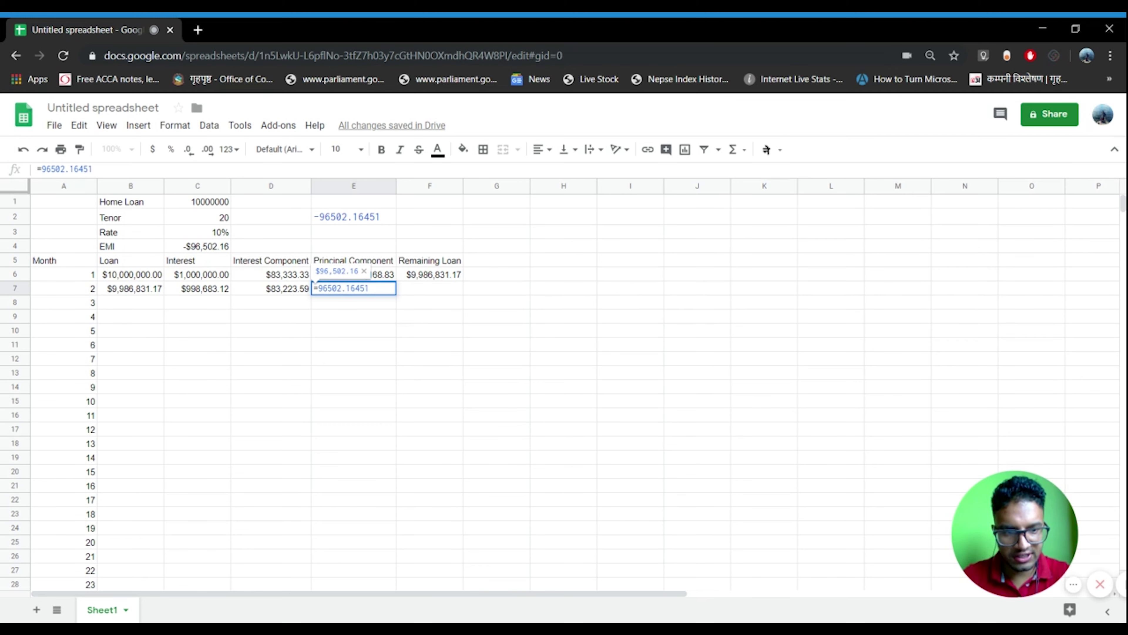
pyautogui.write('-')
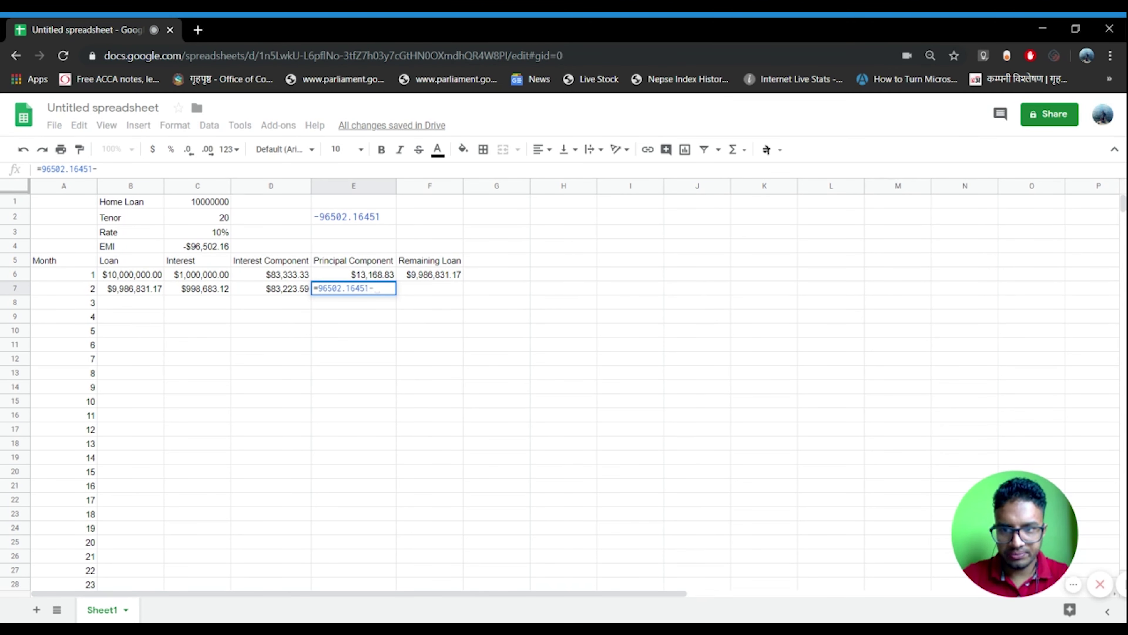
pyautogui.press('Left')
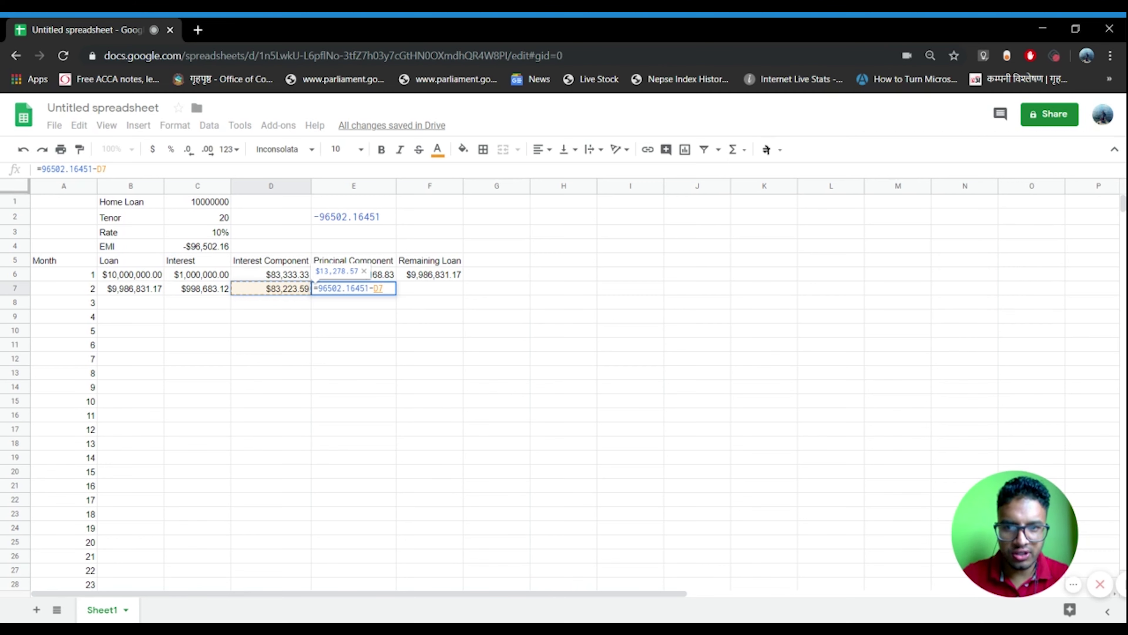
pyautogui.press('Return')
pyautogui.click(353, 288)
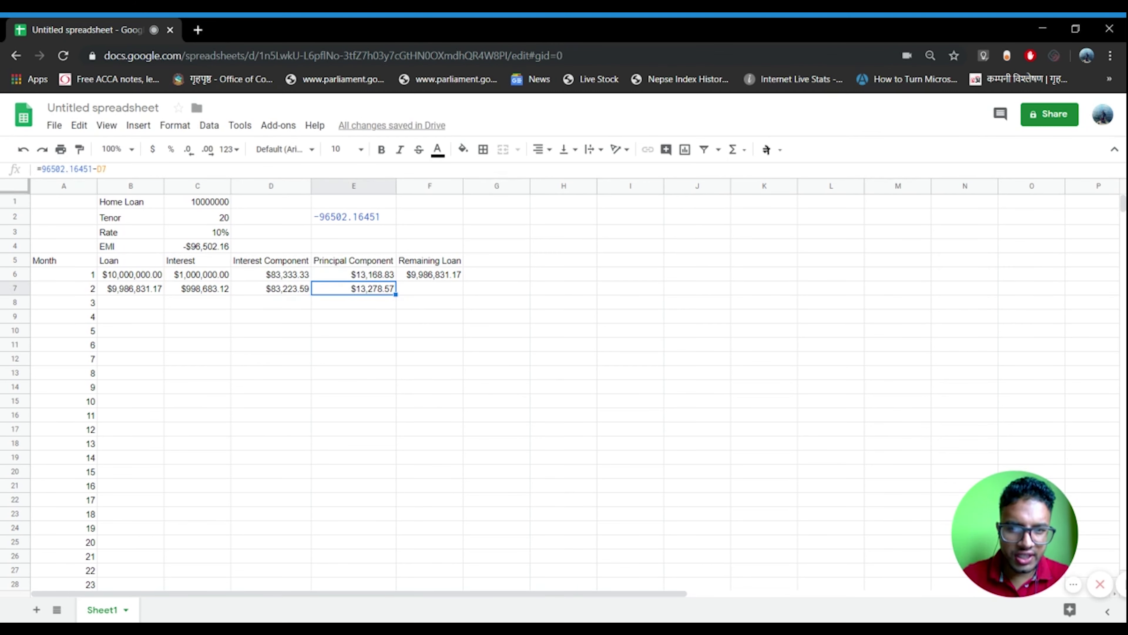
pyautogui.hotkey('shift', 'Up')
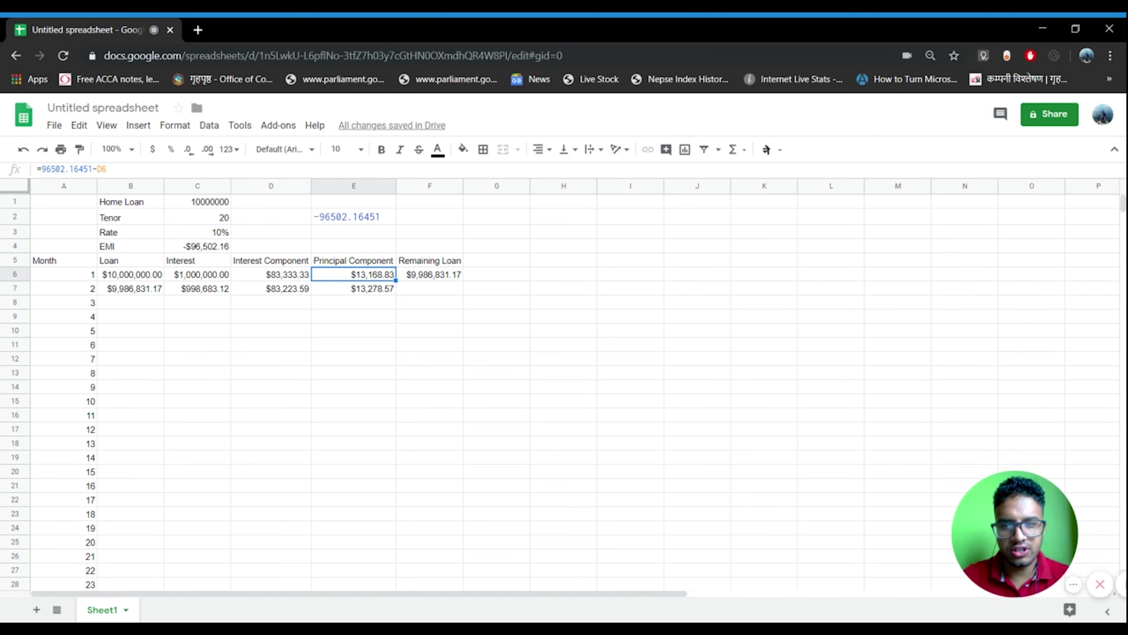
pyautogui.hotkey('shift', 'Down')
# - Calculate month 2's remaining loan in F7 with the formula =B7-E7
pyautogui.click(429, 288)
pyautogui.write('=')
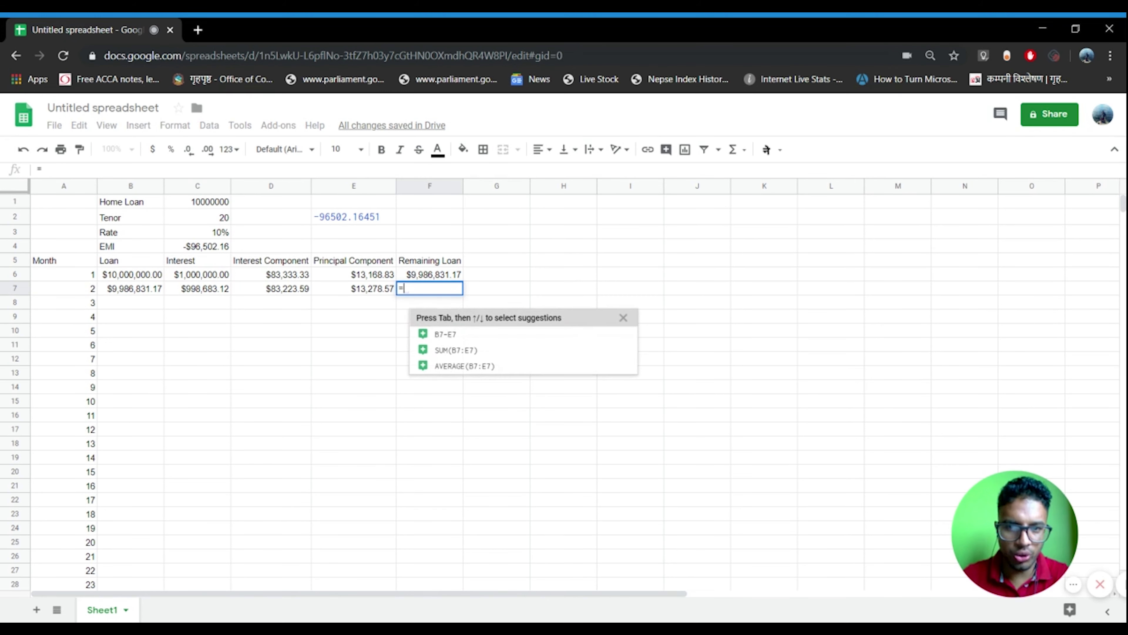
pyautogui.press('Left')
pyautogui.press('Left')
pyautogui.press('Left')
pyautogui.press('Left')
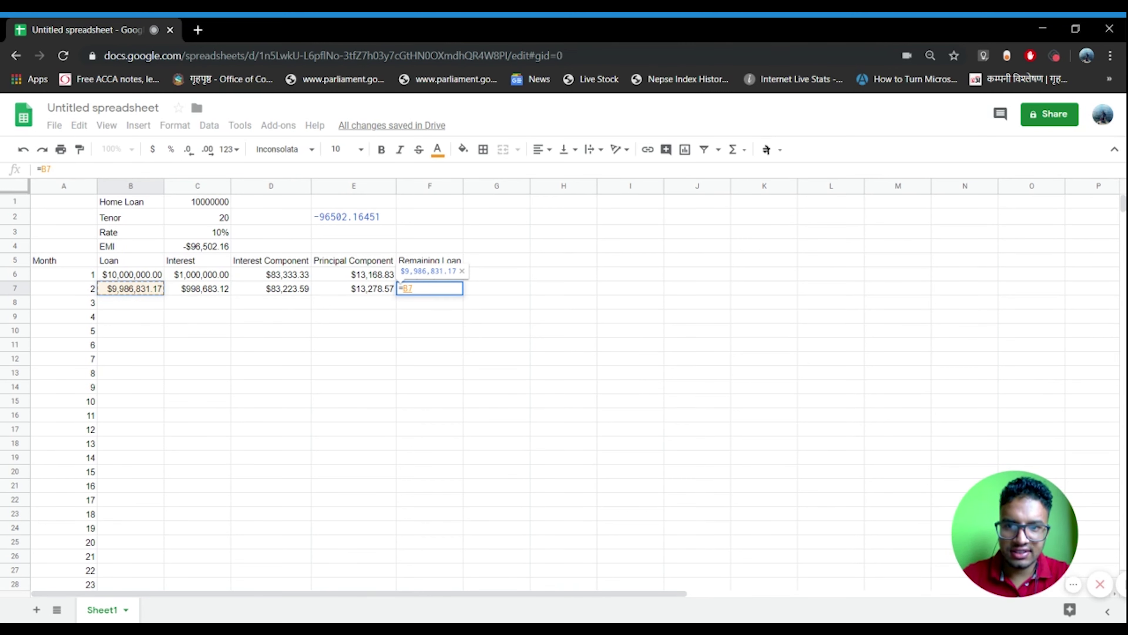
pyautogui.write('=')
pyautogui.press('BackSpace')
pyautogui.write('-')
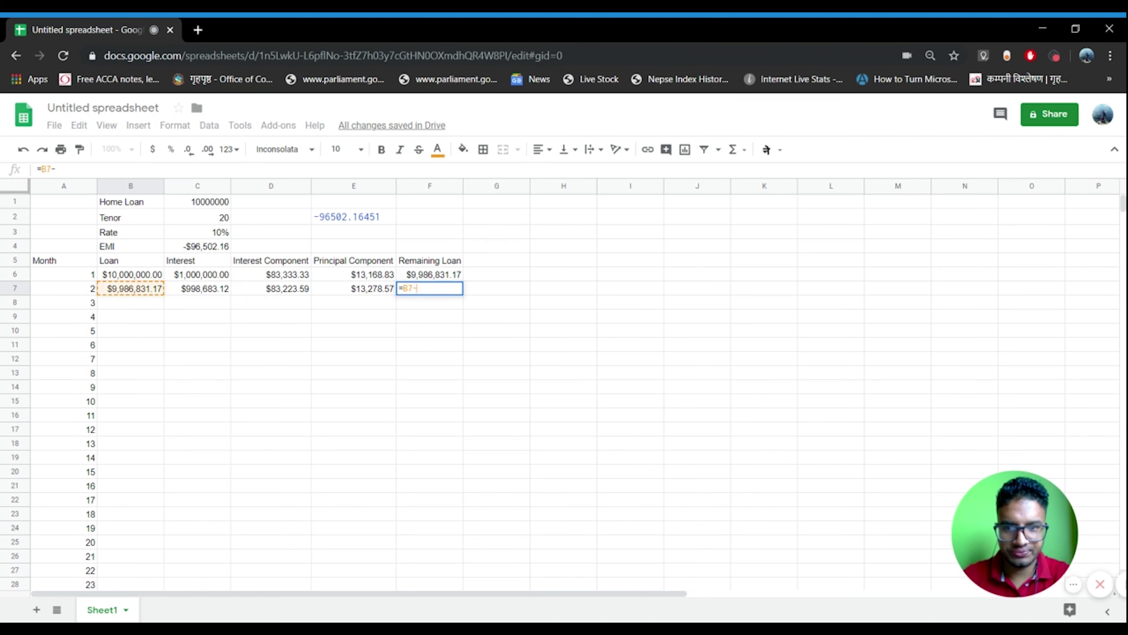
pyautogui.press('Left')
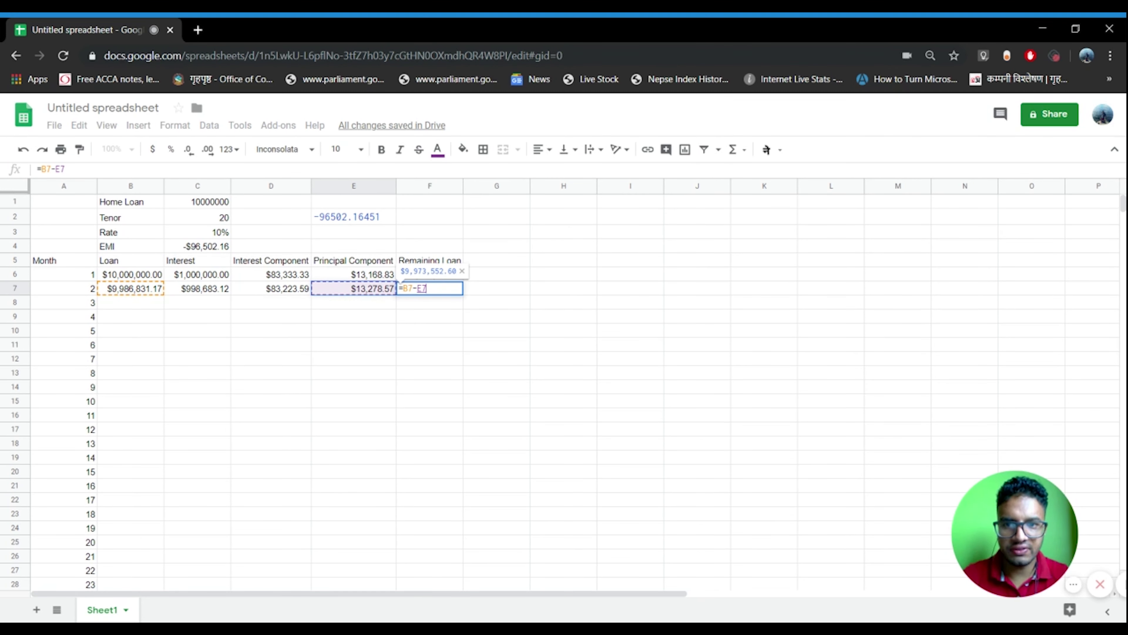
pyautogui.press('Return')
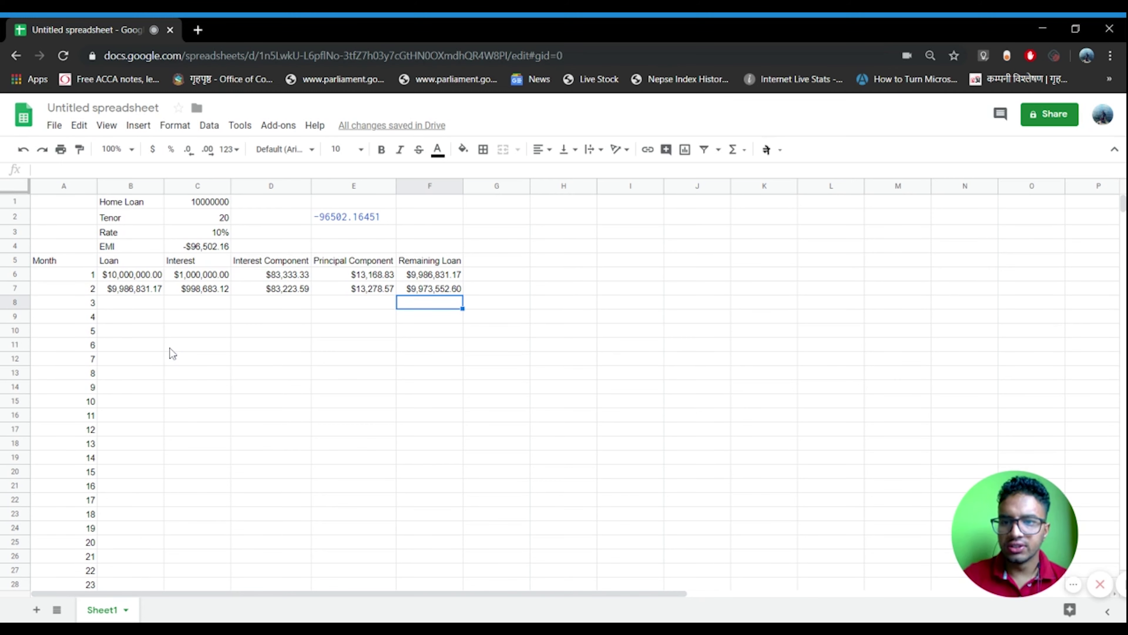
# - Copy month 2's formulas in B7:F7 down through month 240, filling B8:F245
pyautogui.moveTo(140, 288); pyautogui.dragTo(413, 291)
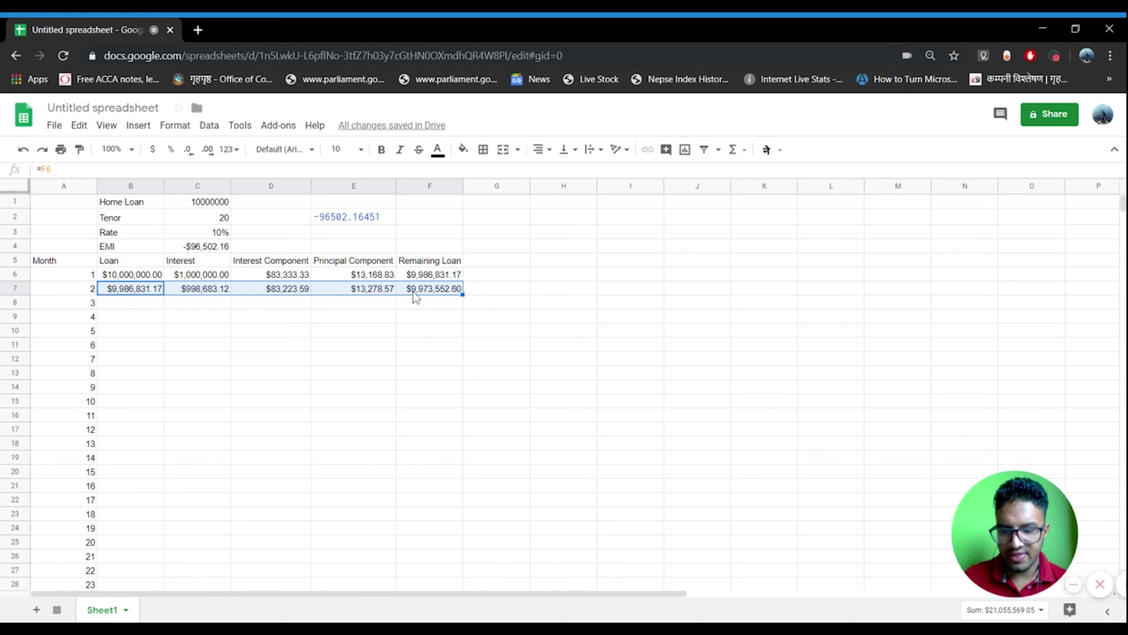
pyautogui.hotkey('ctrl', 'c')
pyautogui.click(145, 310)
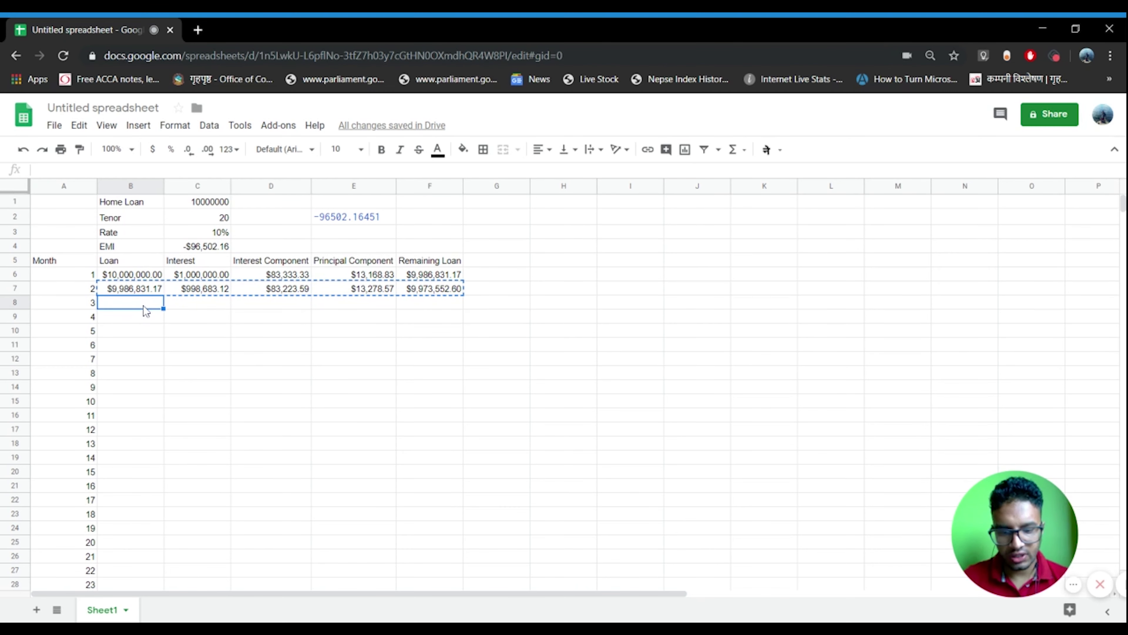
pyautogui.hotkey('shift', 'Right')
pyautogui.hotkey('shift', 'Right')
pyautogui.hotkey('shift', 'Right')
pyautogui.hotkey('shift', 'Right')
pyautogui.hotkey('shift', 'Down')
pyautogui.hotkey('shift', 'Down')
pyautogui.hotkey('shift', 'Down')
pyautogui.hotkey('shift', 'Down')
pyautogui.hotkey('shift', 'Down')
pyautogui.hotkey('shift', 'Down')
pyautogui.hotkey('shift', 'Down')
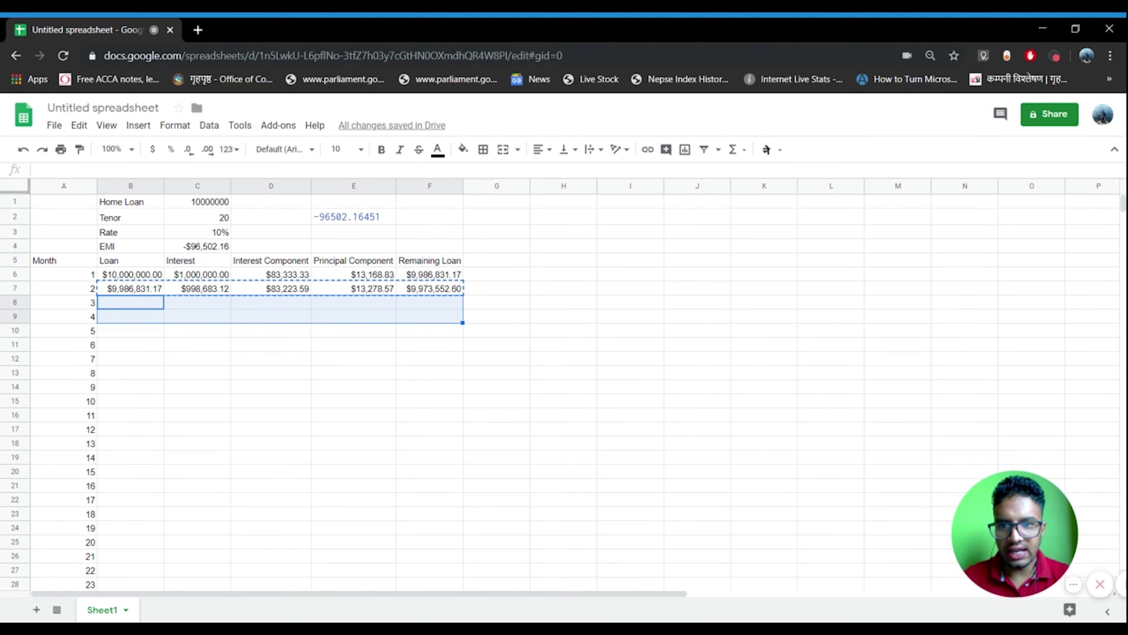
pyautogui.hotkey('shift', 'Down')
pyautogui.hotkey('shift', 'Down')
pyautogui.hotkey('shift', 'Down')
pyautogui.hotkey('shift', 'Down')
pyautogui.hotkey('shift', 'Down')
pyautogui.hotkey('shift', 'Down')
pyautogui.hotkey('shift', 'Down')
pyautogui.hotkey('shift', 'Down')
pyautogui.hotkey('shift', 'Down')
pyautogui.hotkey('shift', 'Down')
pyautogui.hotkey('shift', 'Down')
pyautogui.hotkey('shift', 'Down')
pyautogui.hotkey('shift', 'Down')
pyautogui.hotkey('shift', 'Down')
pyautogui.hotkey('shift', 'Down')
pyautogui.hotkey('shift', 'Down')
pyautogui.hotkey('shift', 'Down')
pyautogui.hotkey('shift', 'Down')
pyautogui.hotkey('shift', 'Down')
pyautogui.hotkey('shift', 'Down')
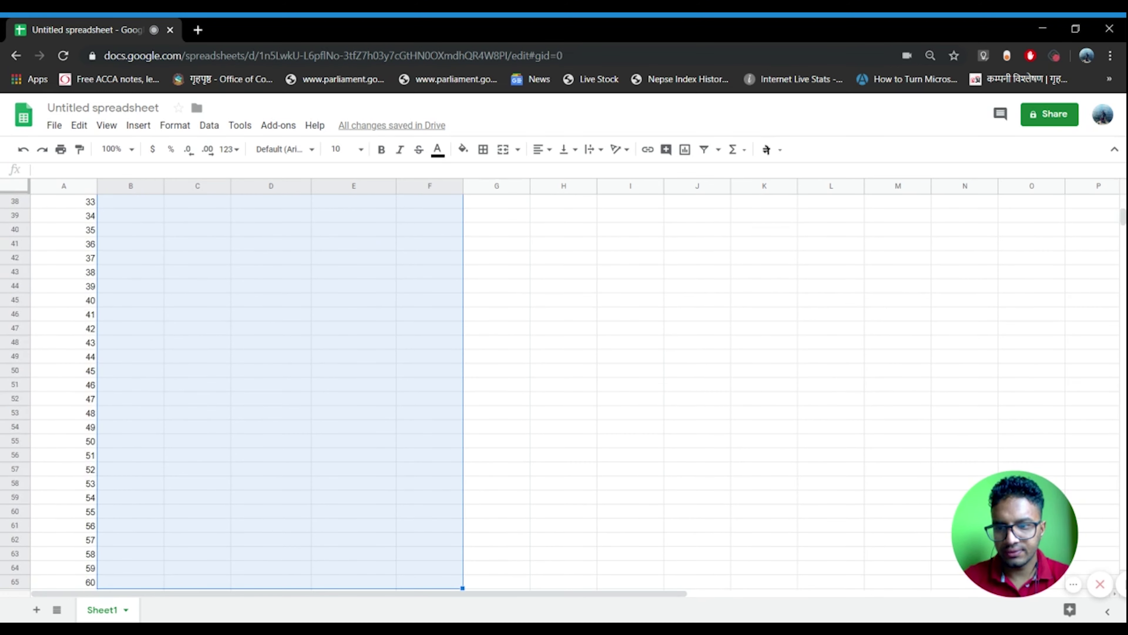
pyautogui.hotkey('shift', 'Down')
pyautogui.hotkey('shift', 'Down')
pyautogui.hotkey('shift', 'Down')
pyautogui.hotkey('shift', 'Down')
pyautogui.hotkey('shift', 'Down')
pyautogui.hotkey('shift', 'Down')
pyautogui.hotkey('shift', 'Down')
pyautogui.hotkey('shift', 'Down')
pyautogui.hotkey('shift', 'Down')
pyautogui.hotkey('shift', 'Down')
pyautogui.hotkey('shift', 'Down')
pyautogui.hotkey('shift', 'Down')
pyautogui.hotkey('shift', 'Down')
pyautogui.hotkey('shift', 'Down')
pyautogui.hotkey('shift', 'Down')
pyautogui.hotkey('shift', 'Down')
pyautogui.hotkey('shift', 'Down')
pyautogui.hotkey('shift', 'Down')
pyautogui.hotkey('shift', 'Down')
pyautogui.hotkey('shift', 'Down')
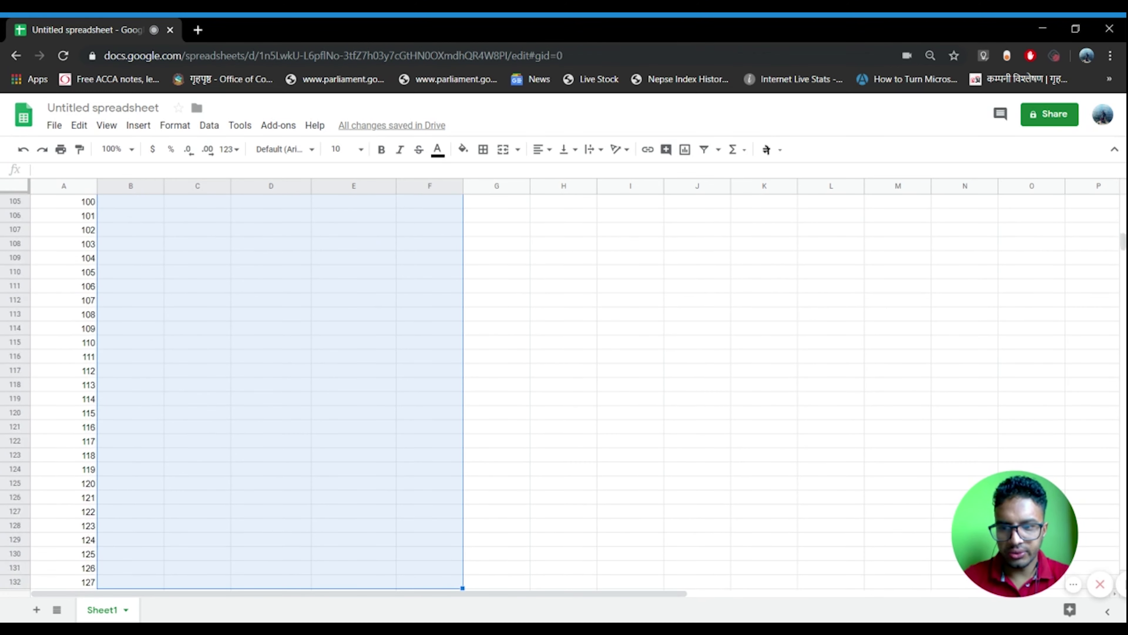
pyautogui.hotkey('shift', 'Down')
pyautogui.hotkey('shift', 'Down')
pyautogui.hotkey('shift', 'Down')
pyautogui.hotkey('shift', 'Down')
pyautogui.hotkey('shift', 'Down')
pyautogui.hotkey('shift', 'Down')
pyautogui.hotkey('shift', 'Down')
pyautogui.hotkey('shift', 'Down')
pyautogui.hotkey('shift', 'Down')
pyautogui.hotkey('shift', 'Down')
pyautogui.hotkey('shift', 'Down')
pyautogui.hotkey('shift', 'Down')
pyautogui.hotkey('shift', 'Down')
pyautogui.hotkey('shift', 'Down')
pyautogui.hotkey('shift', 'Down')
pyautogui.hotkey('shift', 'Down')
pyautogui.hotkey('shift', 'Down')
pyautogui.hotkey('shift', 'Down')
pyautogui.hotkey('shift', 'Down')
pyautogui.hotkey('shift', 'Down')
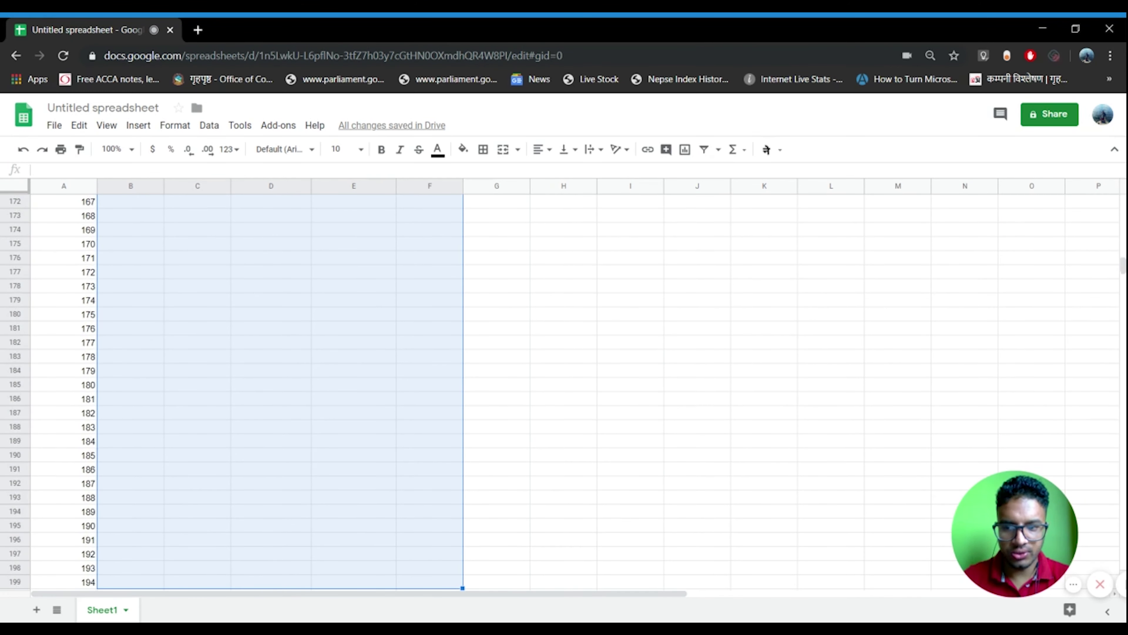
pyautogui.hotkey('shift', 'Down')
pyautogui.hotkey('shift', 'Down')
pyautogui.hotkey('shift', 'Down')
pyautogui.hotkey('shift', 'Down')
pyautogui.hotkey('shift', 'Down')
pyautogui.hotkey('shift', 'Down')
pyautogui.hotkey('shift', 'Down')
pyautogui.hotkey('shift', 'Down')
pyautogui.hotkey('shift', 'Down')
pyautogui.hotkey('shift', 'Down')
pyautogui.hotkey('shift', 'Down')
pyautogui.hotkey('shift', 'Down')
pyautogui.hotkey('shift', 'Down')
pyautogui.hotkey('shift', 'Down')
pyautogui.hotkey('shift', 'Down')
pyautogui.hotkey('shift', 'Down')
pyautogui.hotkey('shift', 'Down')
pyautogui.hotkey('shift', 'Down')
pyautogui.hotkey('shift', 'Down')
pyautogui.hotkey('shift', 'Down')
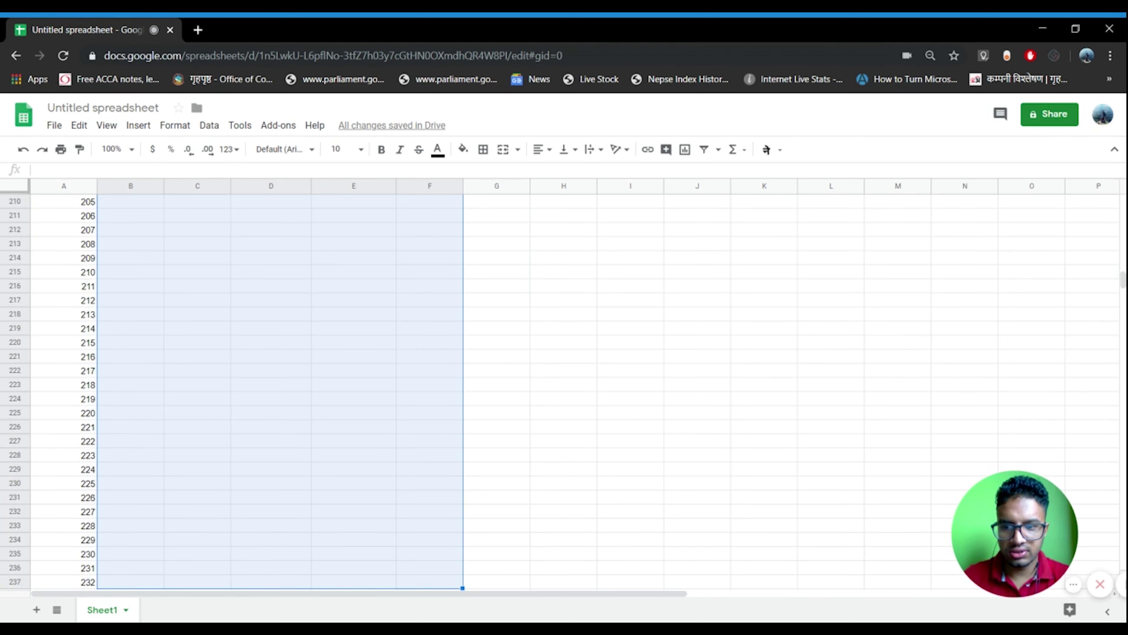
pyautogui.hotkey('shift', 'Down')
pyautogui.hotkey('shift', 'Up')
pyautogui.hotkey('shift', 'Up')
pyautogui.hotkey('shift', 'Up')
pyautogui.hotkey('shift', 'Up')
pyautogui.hotkey('shift', 'Up')
pyautogui.hotkey('shift', 'Up')
pyautogui.hotkey('shift', 'Up')
pyautogui.hotkey('shift', 'Up')
pyautogui.hotkey('shift', 'Up')
pyautogui.hotkey('shift', 'Up')
pyautogui.hotkey('shift', 'Up')
pyautogui.hotkey('shift', 'Up')
pyautogui.hotkey('shift', 'Down')
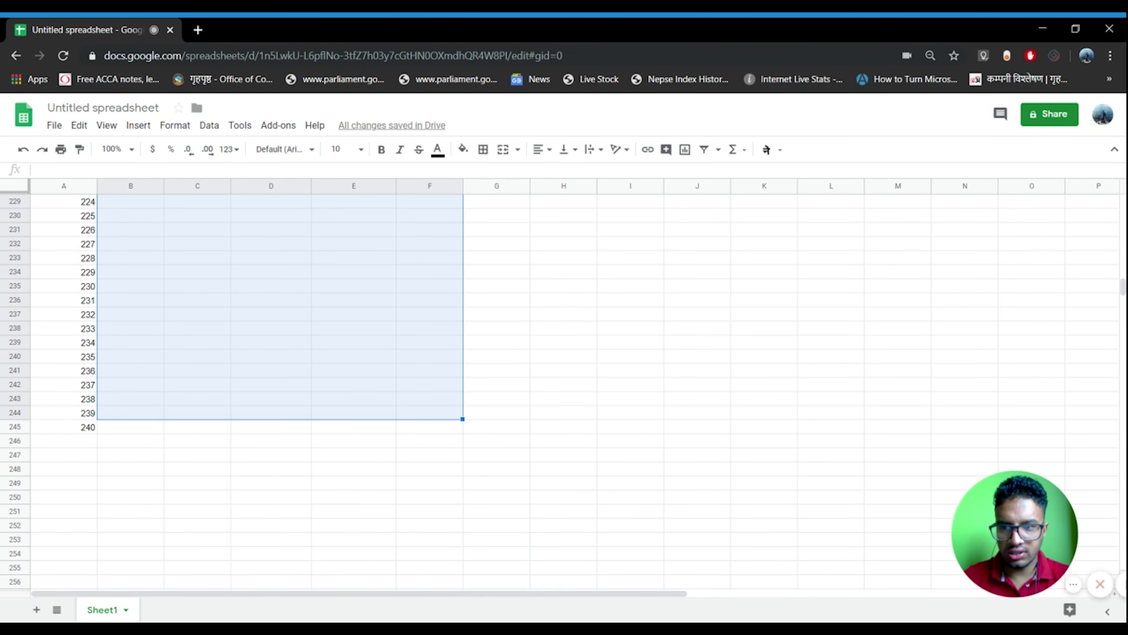
pyautogui.hotkey('shift', 'Down')
pyautogui.hotkey('ctrl', 'v')
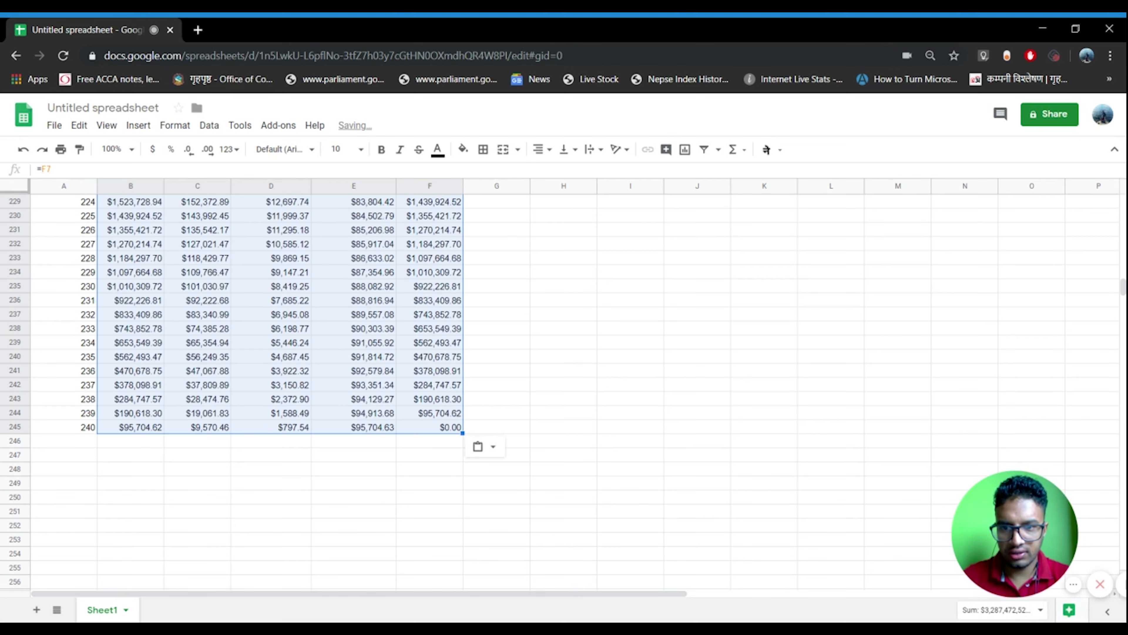
# - Check the remaining loan for month 240 in F245 at the end of the schedule
pyautogui.press('Down')
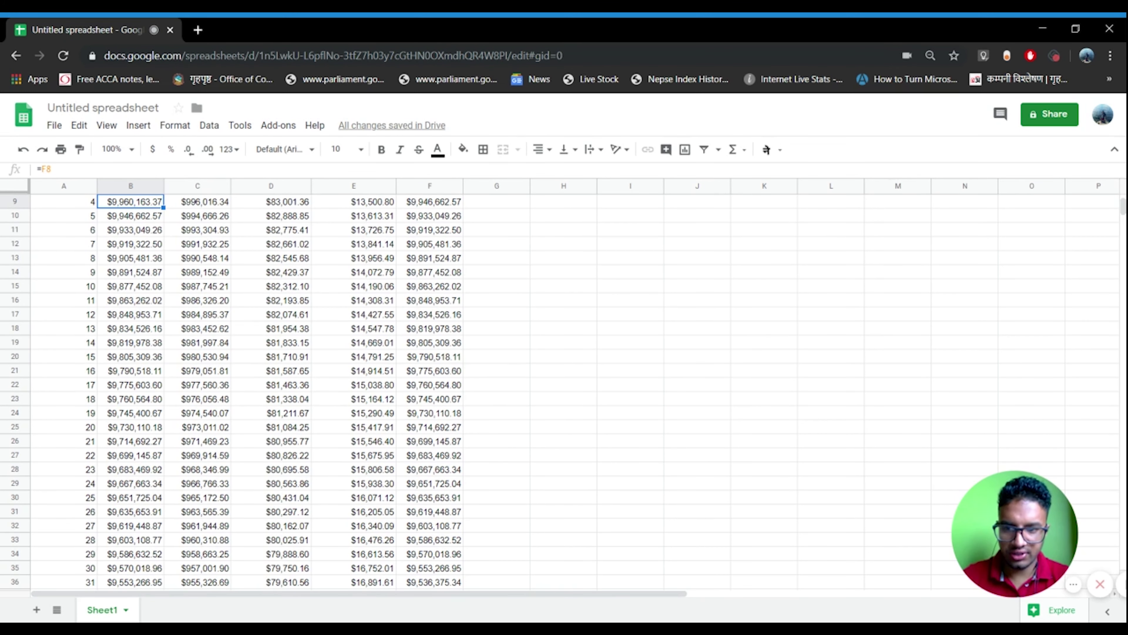
pyautogui.hotkey('ctrl', 'Down')
pyautogui.press('Right')
pyautogui.press('Right')
pyautogui.press('Right')
pyautogui.press('Right')
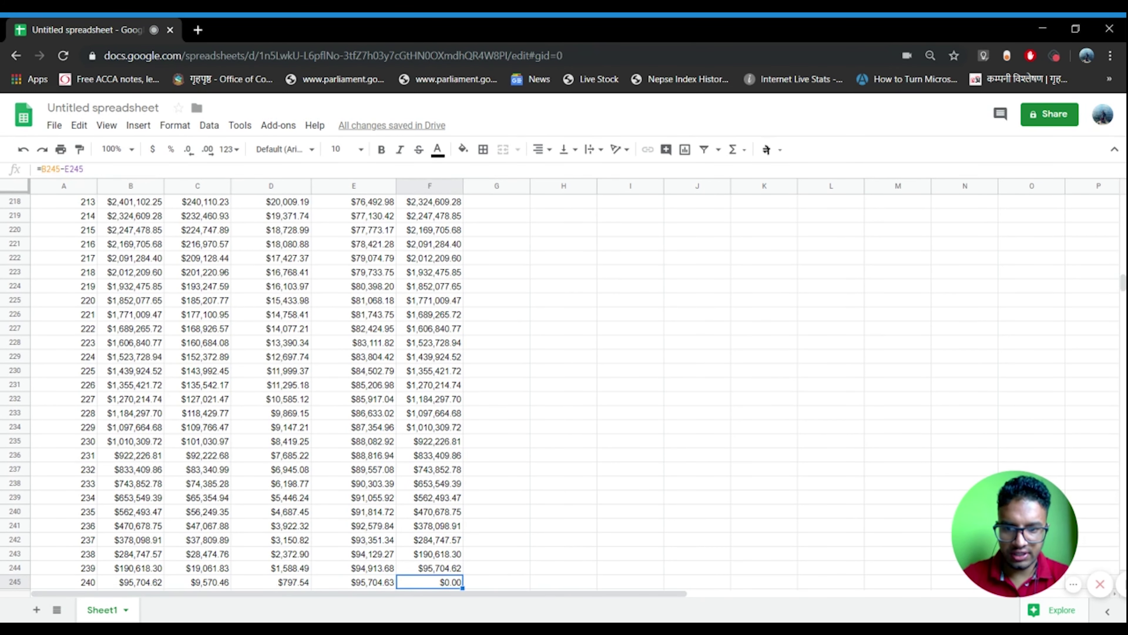
pyautogui.scroll(-1, 345, 366)
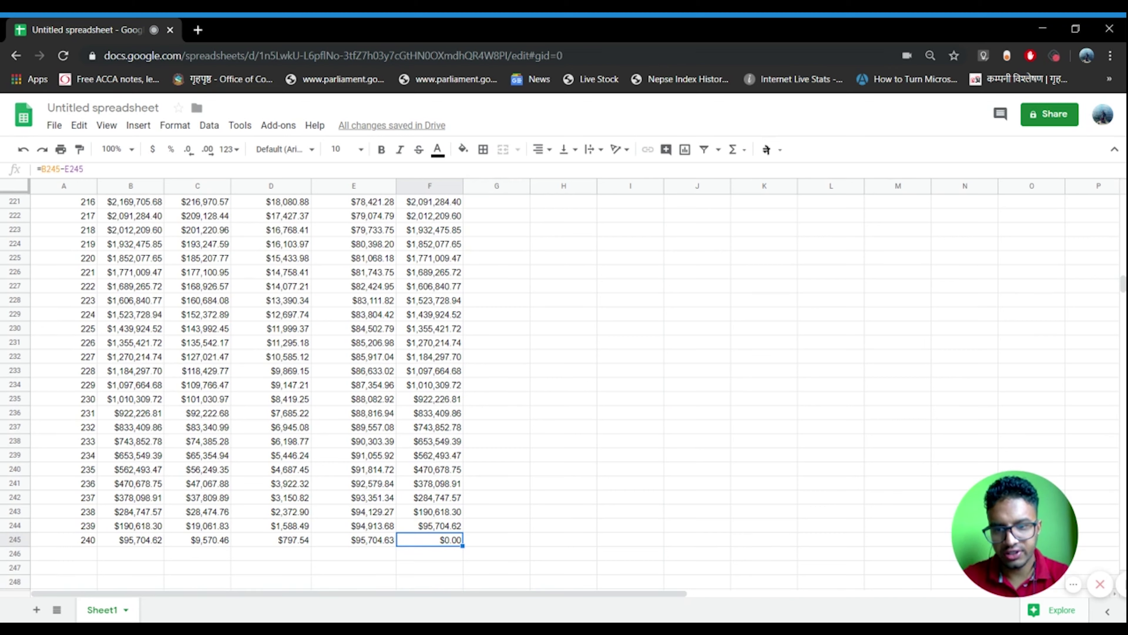
# - Compare the interest and principal components of months 1 and 2 in D6:E7
pyautogui.hotkey('ctrl', 'Up')
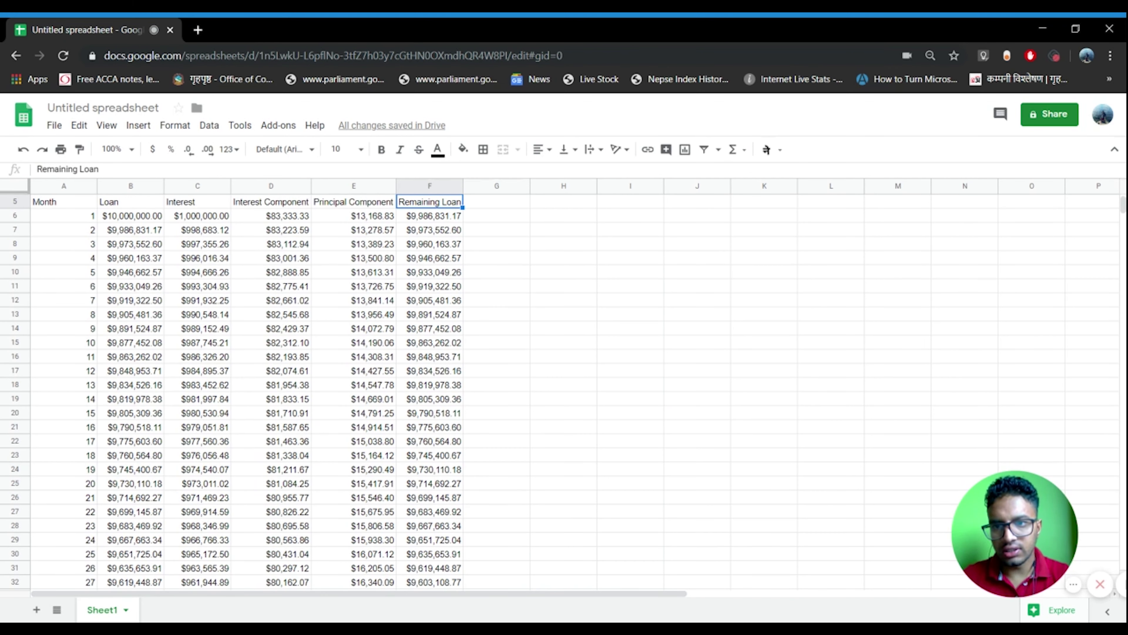
pyautogui.press('Up')
pyautogui.press('Up')
pyautogui.press('Up')
pyautogui.press('Up')
pyautogui.press('Left')
pyautogui.press('Left')
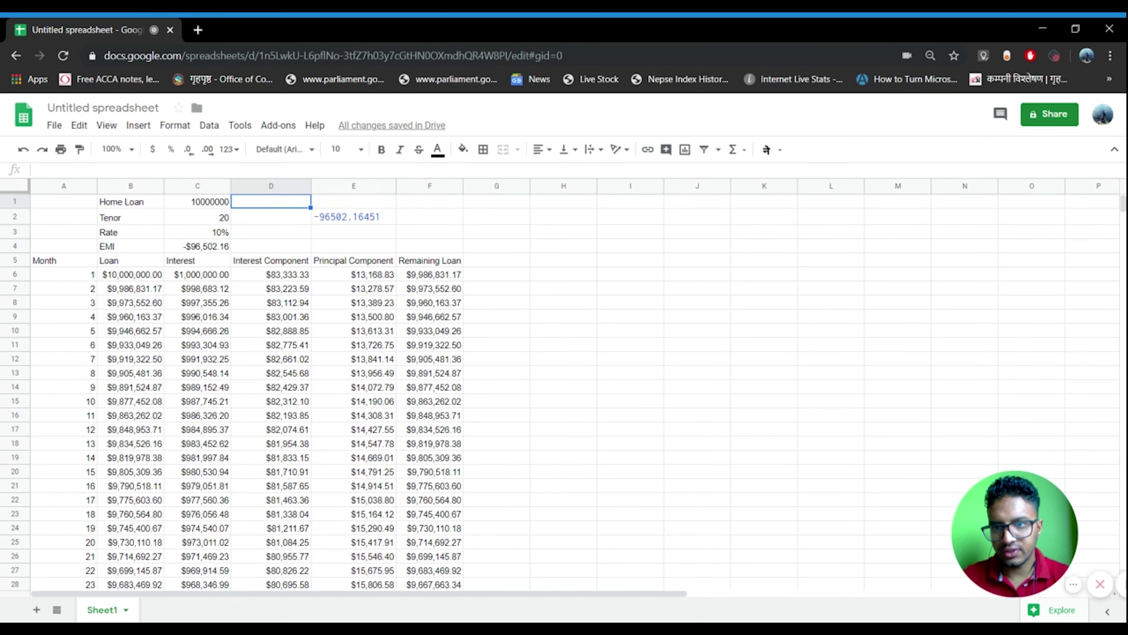
pyautogui.press('Down')
pyautogui.press('Down')
pyautogui.press('Down')
pyautogui.press('Down')
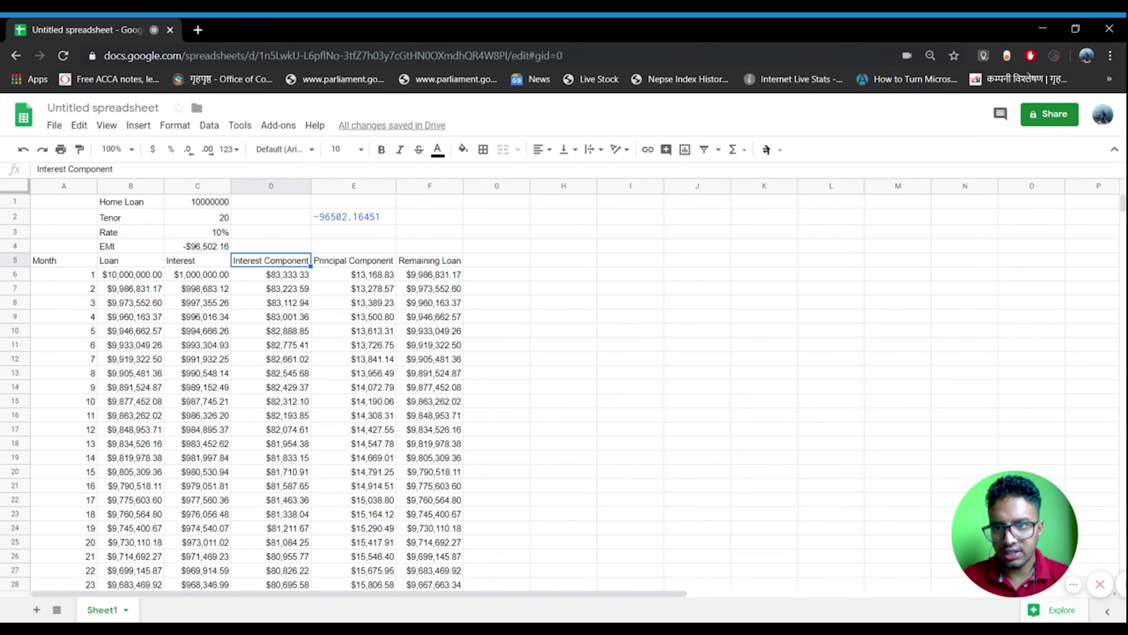
pyautogui.press('Down')
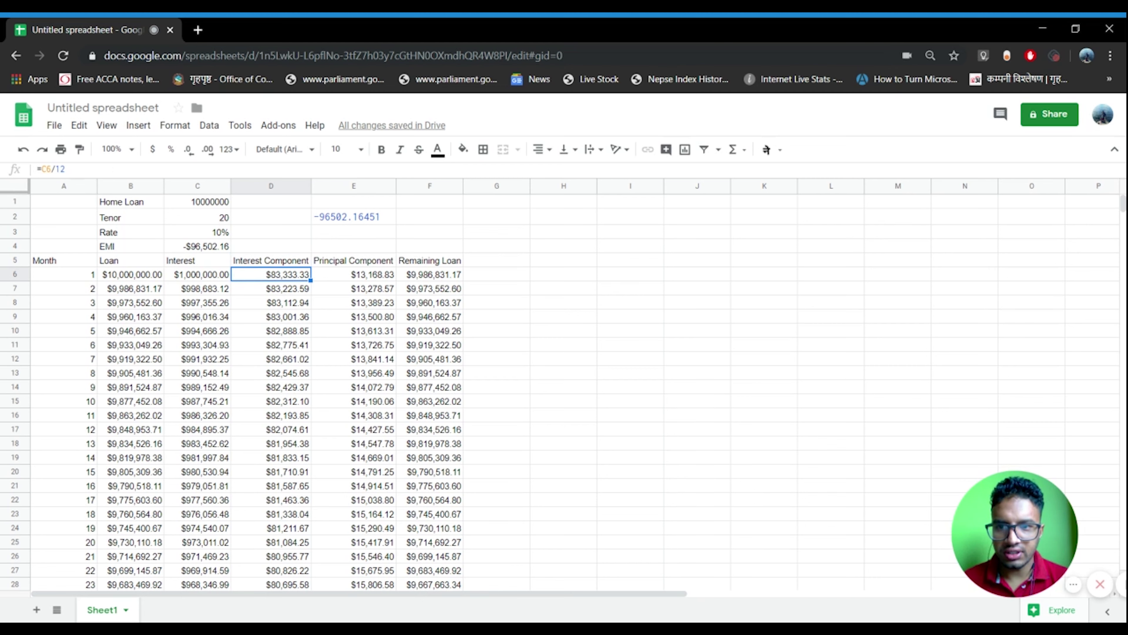
pyautogui.press('Right')
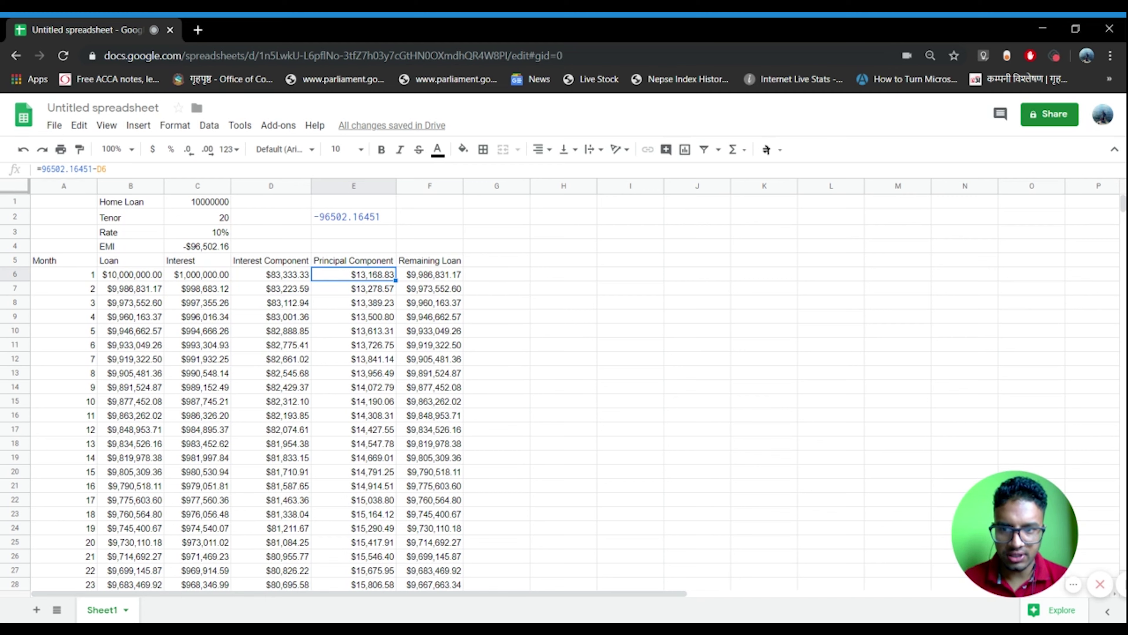
pyautogui.press('Left')
pyautogui.press('Down')
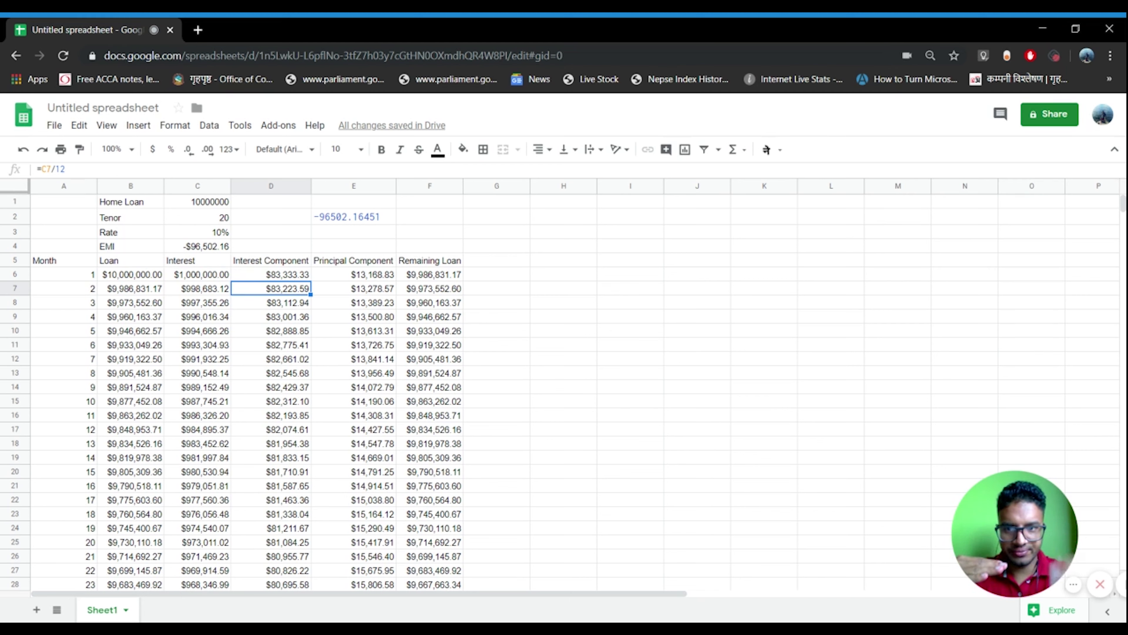
pyautogui.click(354, 288)
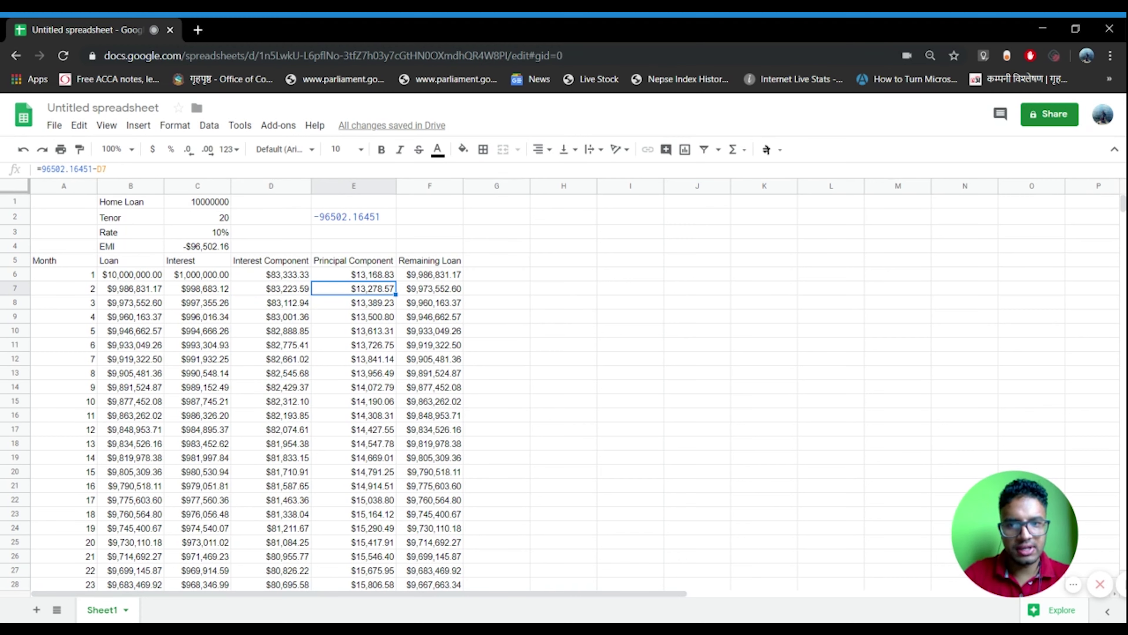
pyautogui.press('Left')
pyautogui.press('Up')
pyautogui.press('Up')
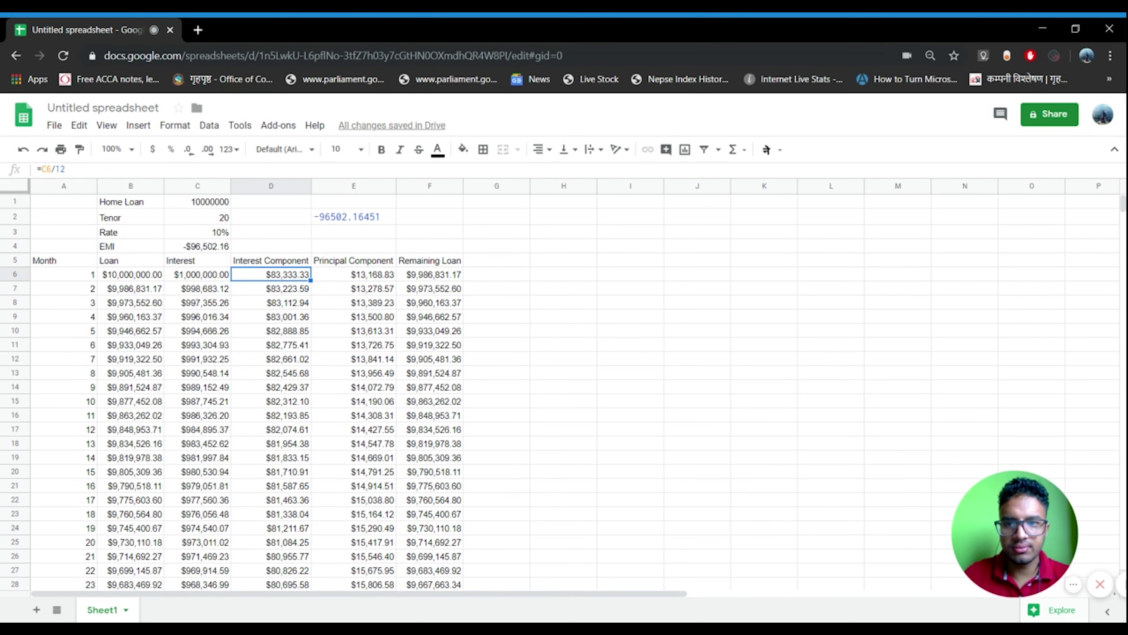
pyautogui.press('Right')
pyautogui.press('Right')
pyautogui.press('Left')
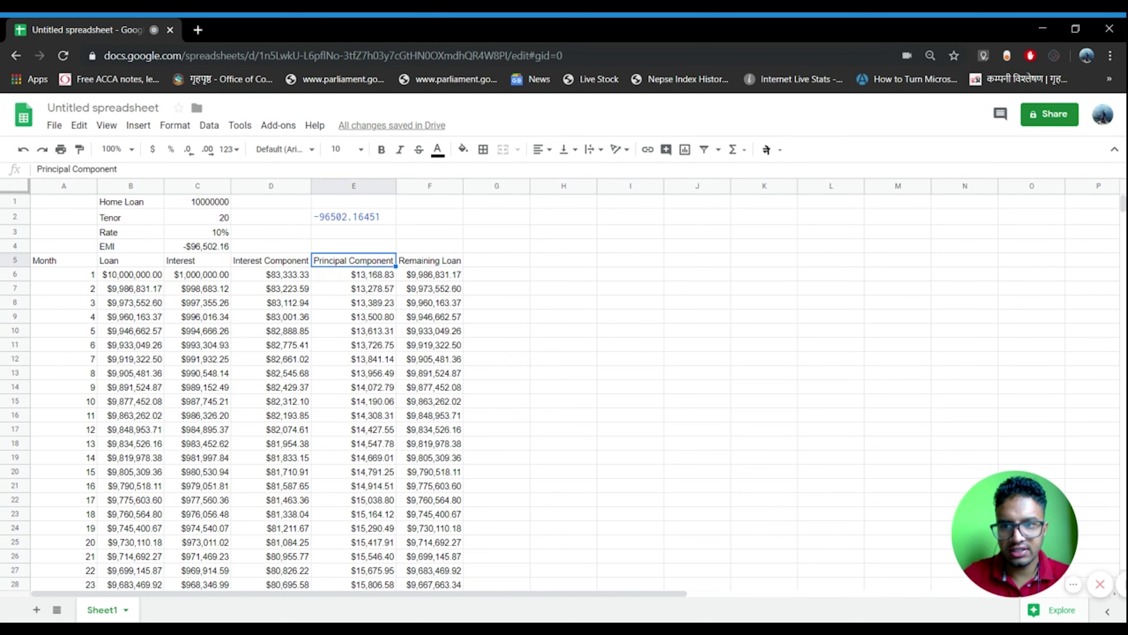
# - Insert a chart from the Interest Component and Principal Component columns, D5:E245, including their headers
pyautogui.press('Left')
pyautogui.hotkey('shift', 'Right')
pyautogui.hotkey('shift', 'Down')
pyautogui.hotkey('shift', 'Down')
pyautogui.hotkey('shift', 'Down')
pyautogui.hotkey('shift', 'Down')
pyautogui.hotkey('shift', 'Down')
pyautogui.hotkey('shift', 'Down')
pyautogui.hotkey('shift', 'Down')
pyautogui.hotkey('shift', 'Down')
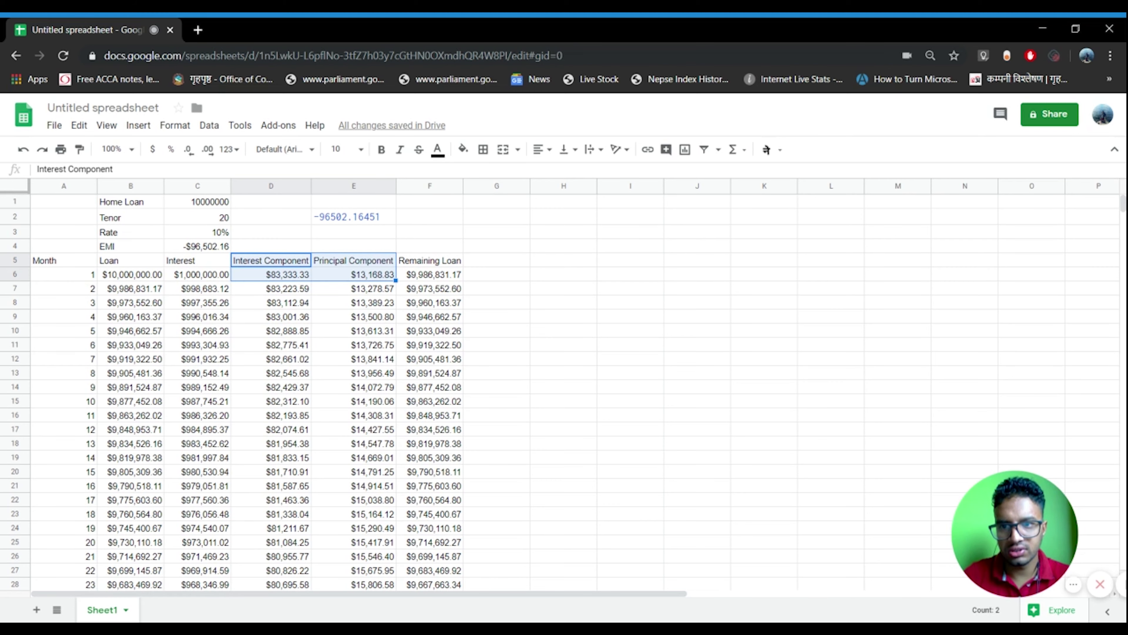
pyautogui.hotkey('shift', 'Down')
pyautogui.hotkey('shift', 'Down')
pyautogui.hotkey('shift', 'Down')
pyautogui.hotkey('shift', 'Down')
pyautogui.hotkey('shift', 'Down')
pyautogui.hotkey('shift', 'Down')
pyautogui.hotkey('shift', 'Down')
pyautogui.hotkey('shift', 'Down')
pyautogui.hotkey('shift', 'Down')
pyautogui.hotkey('shift', 'Down')
pyautogui.hotkey('shift', 'Down')
pyautogui.hotkey('shift', 'Down')
pyautogui.hotkey('shift', 'Down')
pyautogui.hotkey('shift', 'Down')
pyautogui.hotkey('shift', 'Down')
pyautogui.hotkey('shift', 'Down')
pyautogui.hotkey('shift', 'Down')
pyautogui.hotkey('shift', 'Down')
pyautogui.hotkey('shift', 'Down')
pyautogui.hotkey('shift', 'Down')
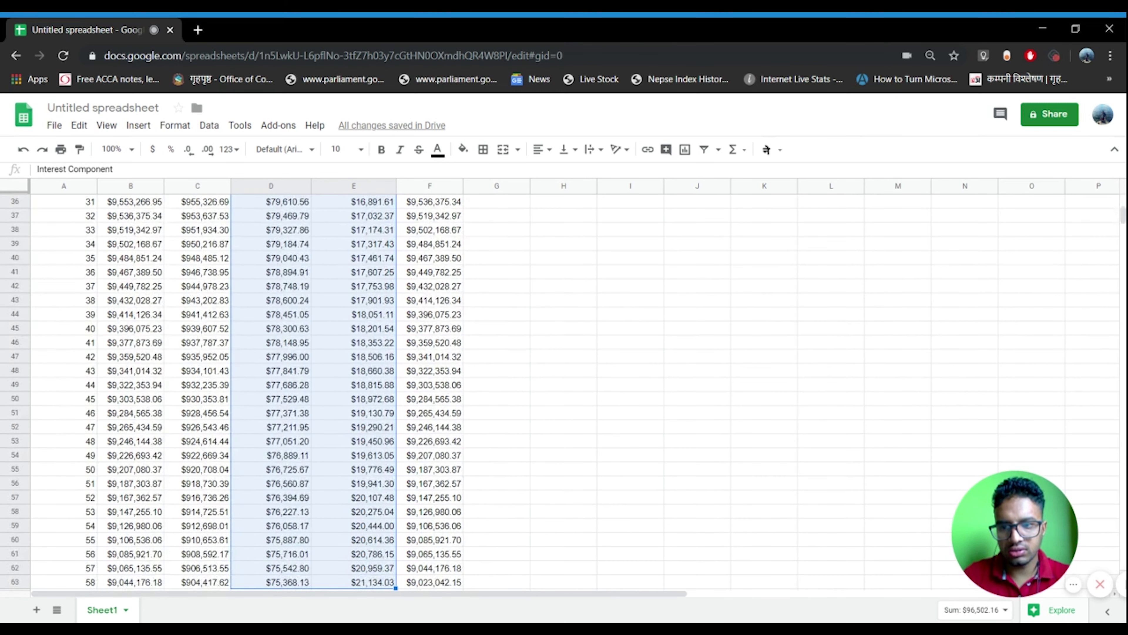
pyautogui.hotkey('ctrl', 'shift', 'Down')
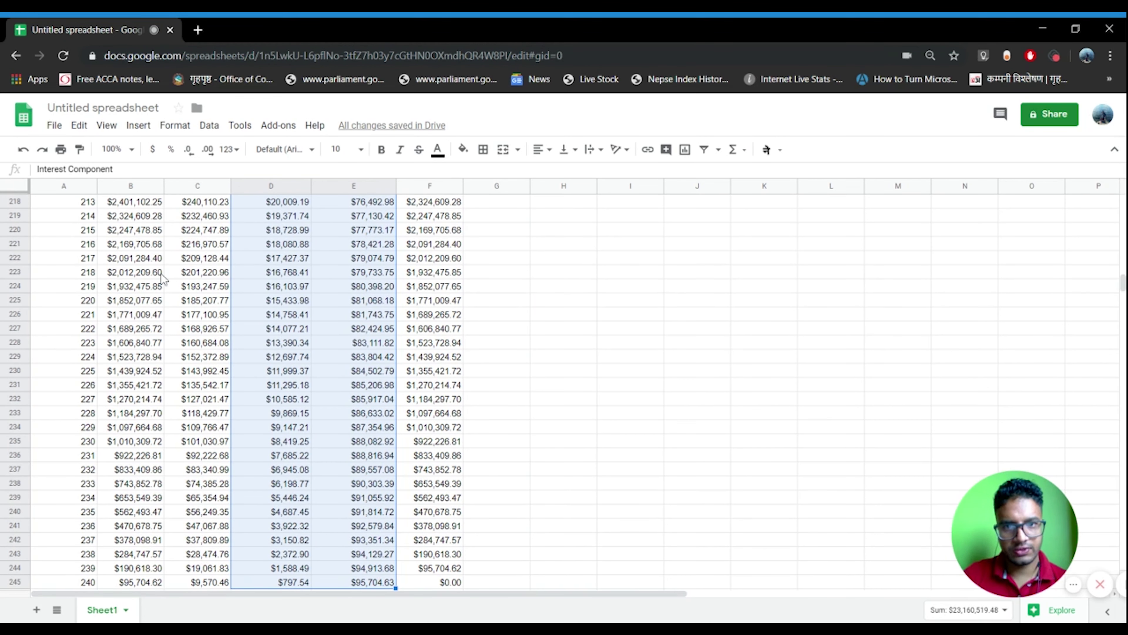
pyautogui.click(686, 149)
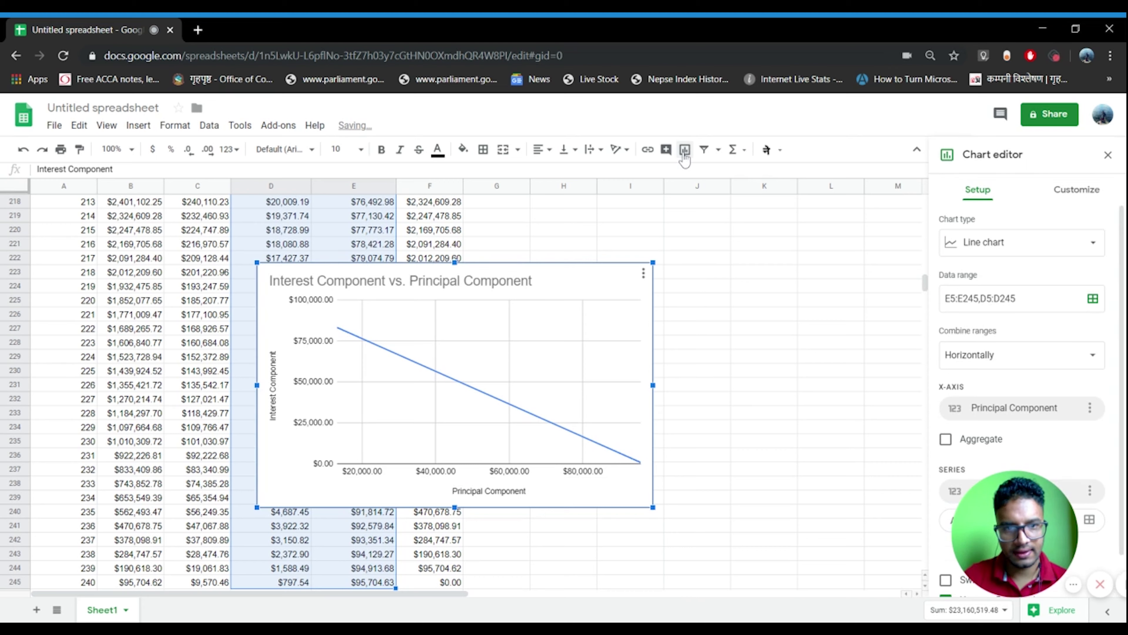
# - Change the chart type from a line chart to a stacked column chart
pyautogui.click(1002, 251)
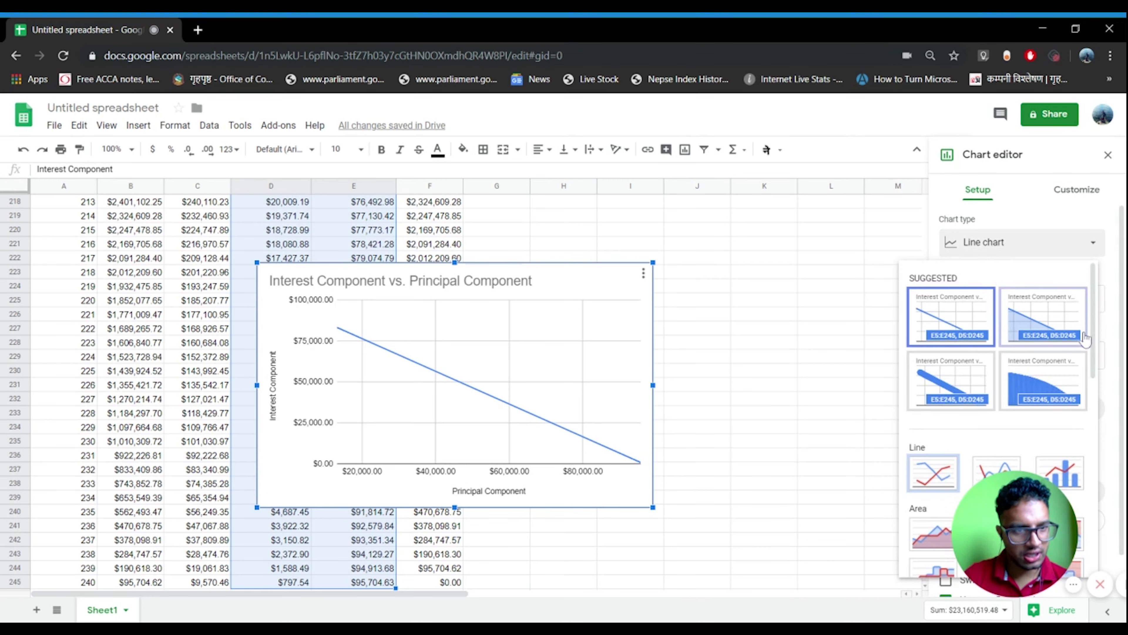
pyautogui.scroll(-5, 956, 421)
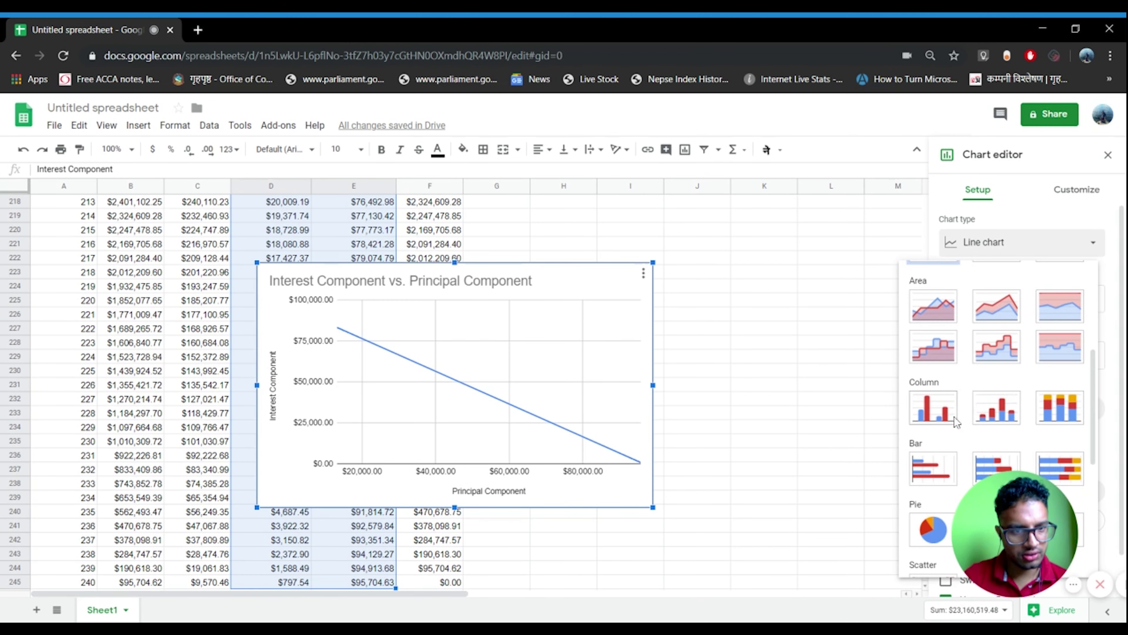
pyautogui.click(955, 419)
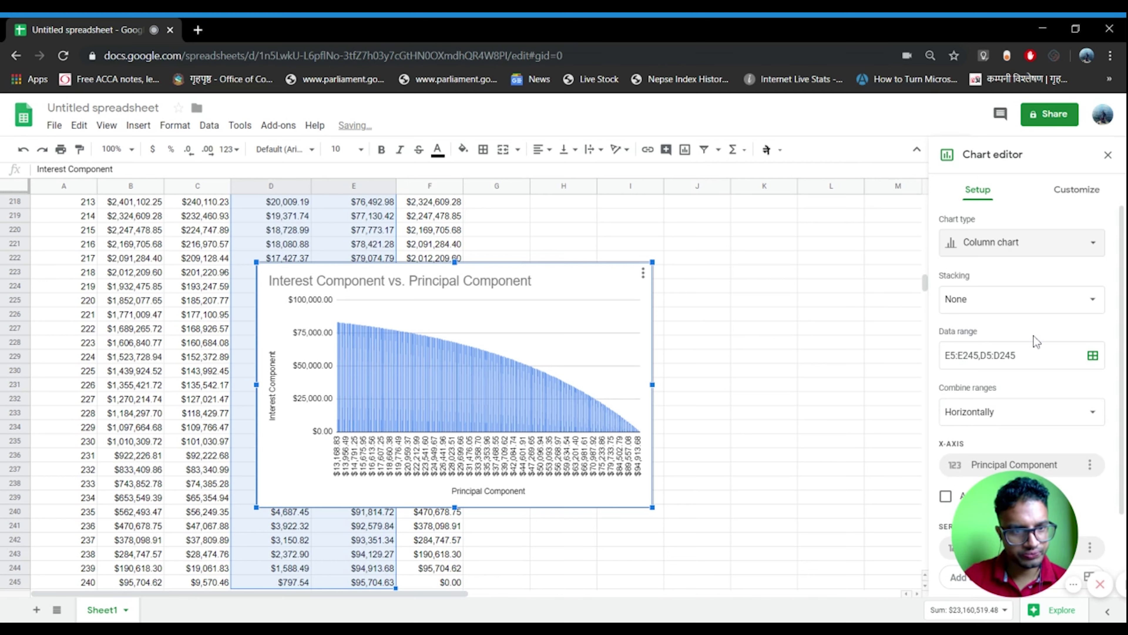
pyautogui.click(1060, 255)
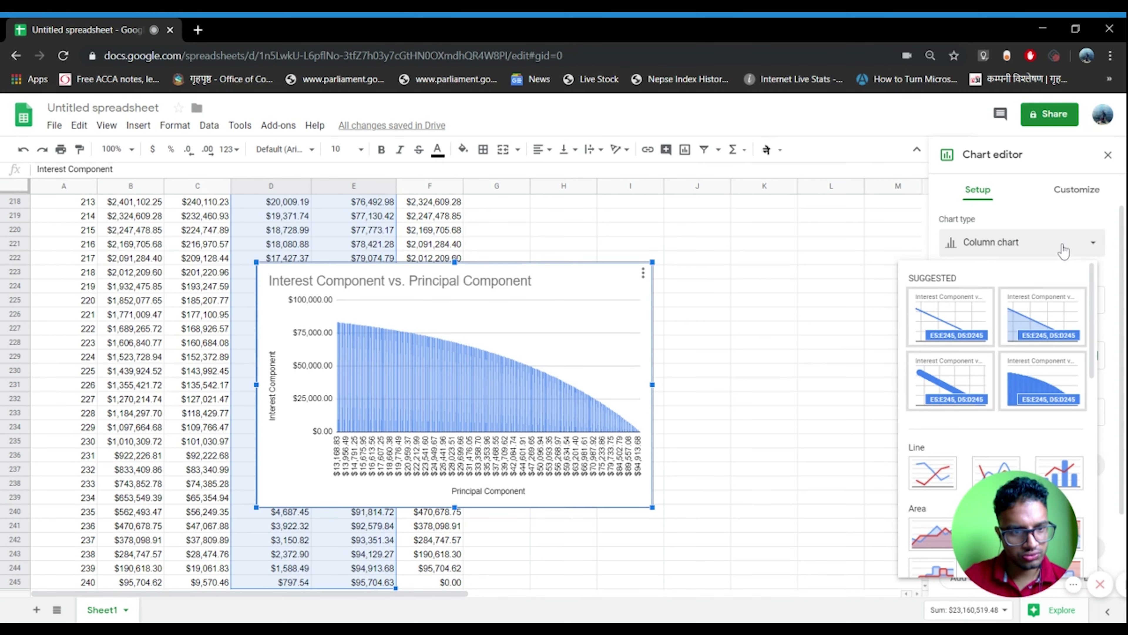
pyautogui.moveTo(1095, 276); pyautogui.dragTo(1092, 368)
pyautogui.click(999, 416)
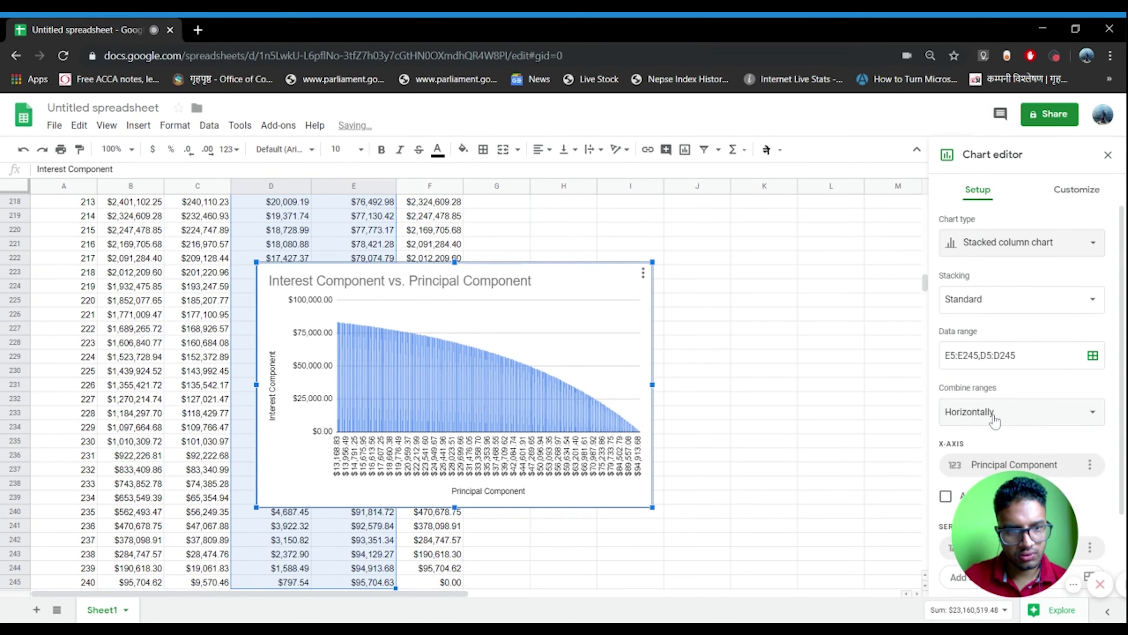
# - Try the plain column type and 100% stacking on the chart, and return it to Standard stacking
pyautogui.click(1037, 251)
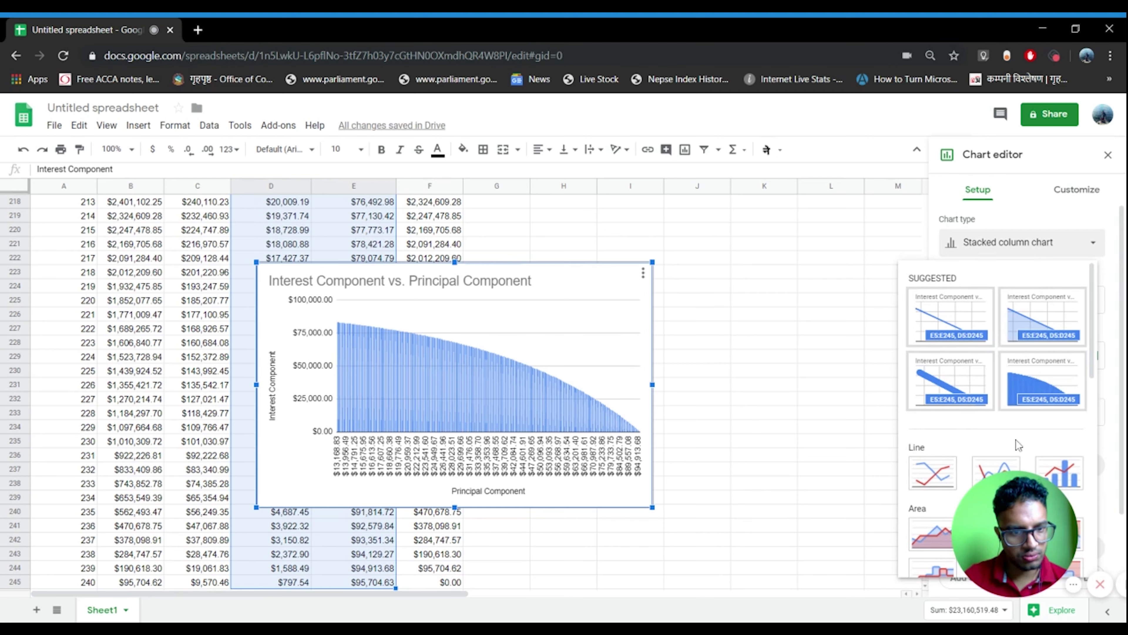
pyautogui.moveTo(1094, 330); pyautogui.dragTo(1091, 430)
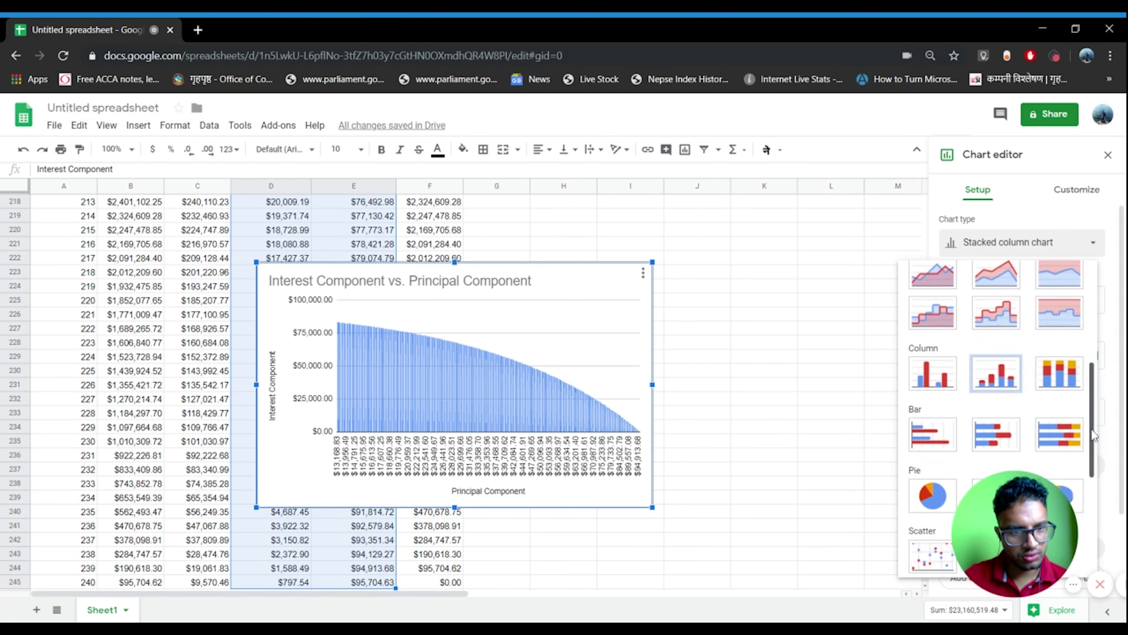
pyautogui.click(935, 381)
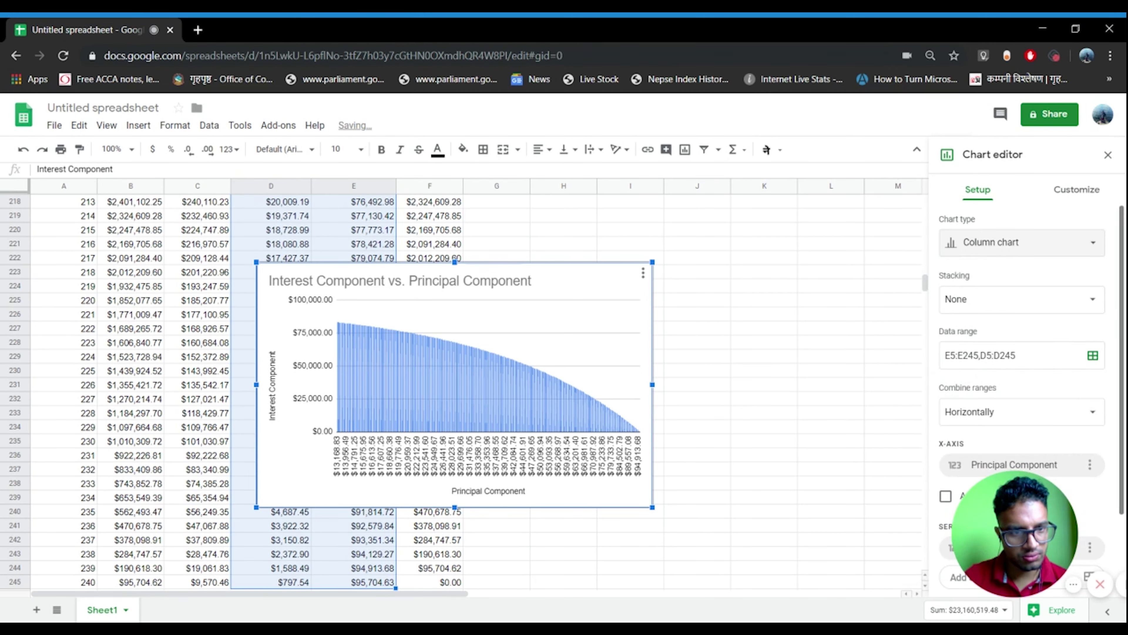
pyautogui.scroll(-1, 935, 381)
pyautogui.scroll(-2, 1113, 298)
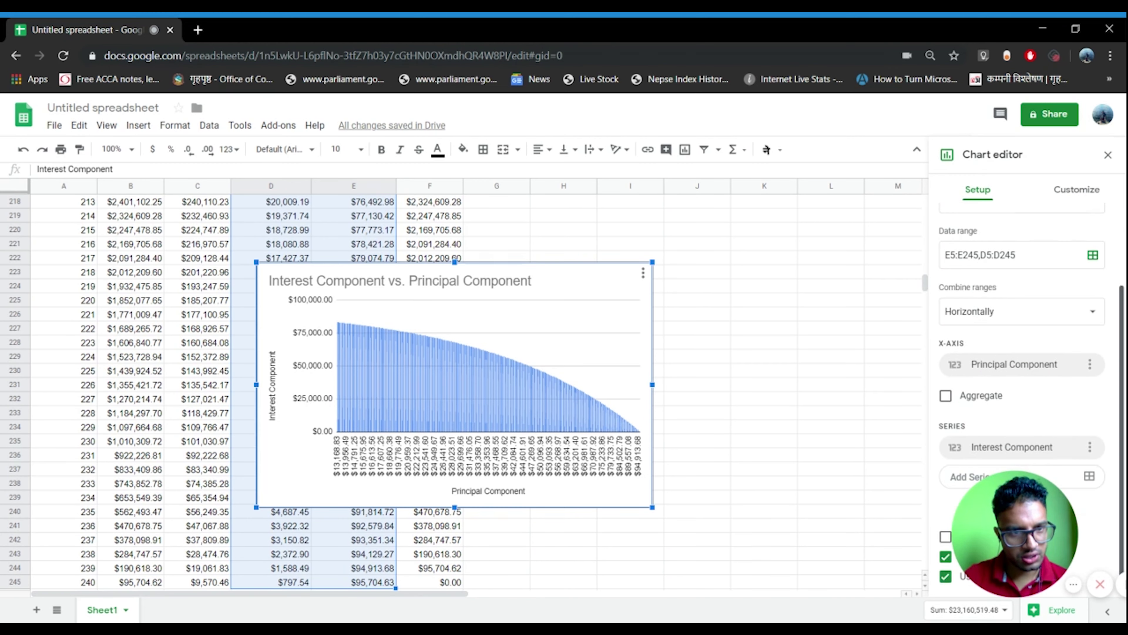
pyautogui.scroll(2, 1113, 298)
pyautogui.click(1026, 306)
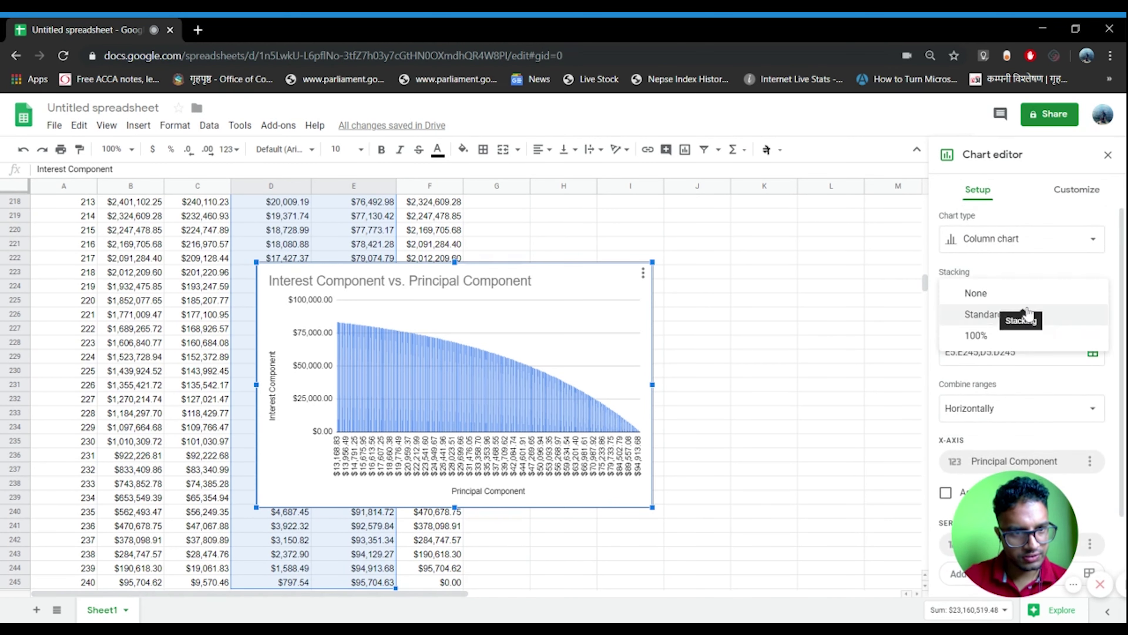
pyautogui.click(1015, 336)
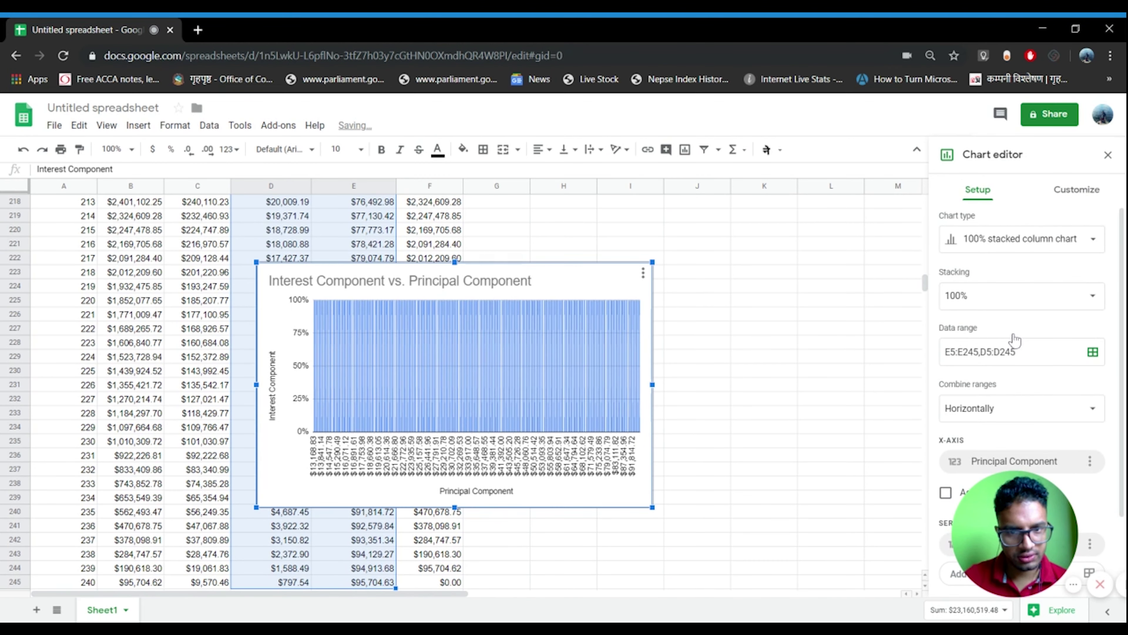
pyautogui.click(1015, 295)
pyautogui.click(1009, 281)
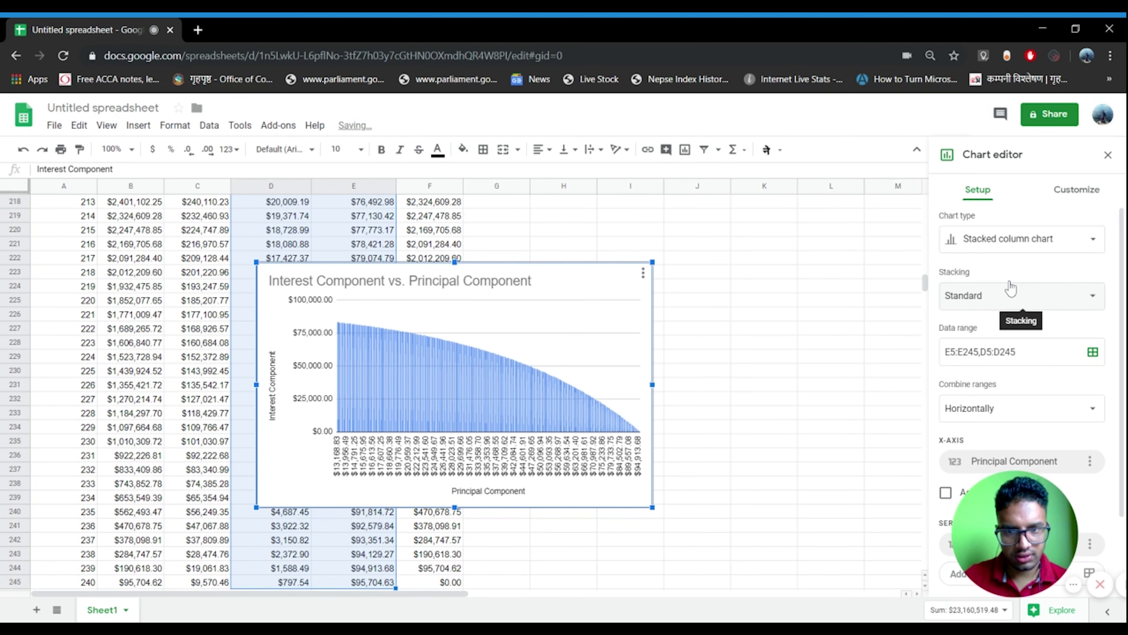
# - Stop using row 5 as headers and column E as labels, so the chart plots both components as series
pyautogui.scroll(-2, 1017, 320)
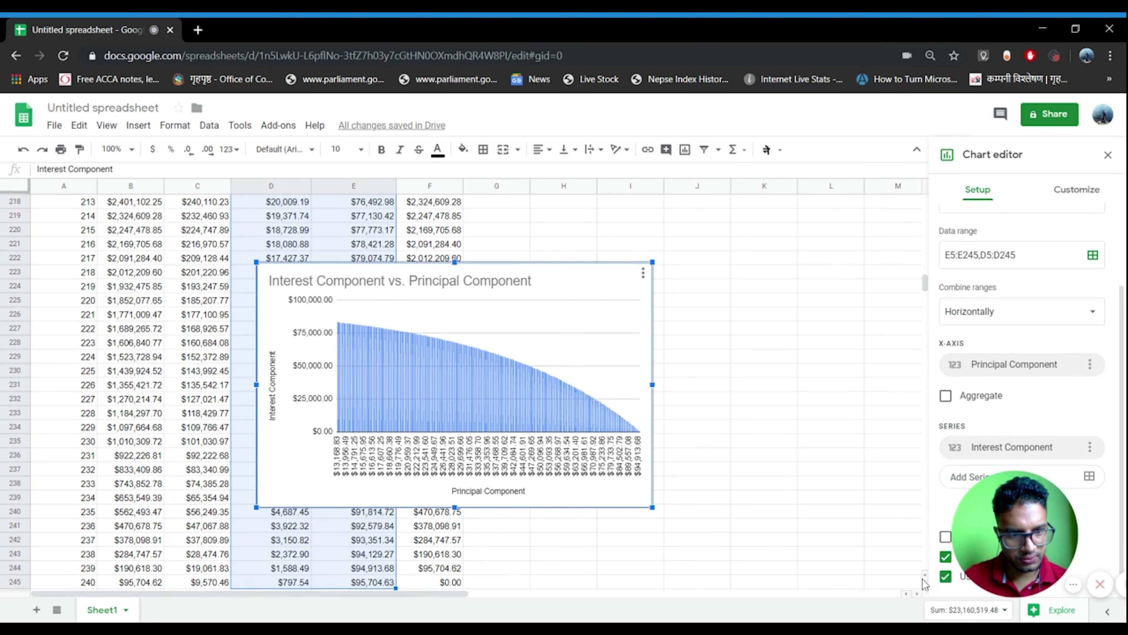
pyautogui.click(947, 557)
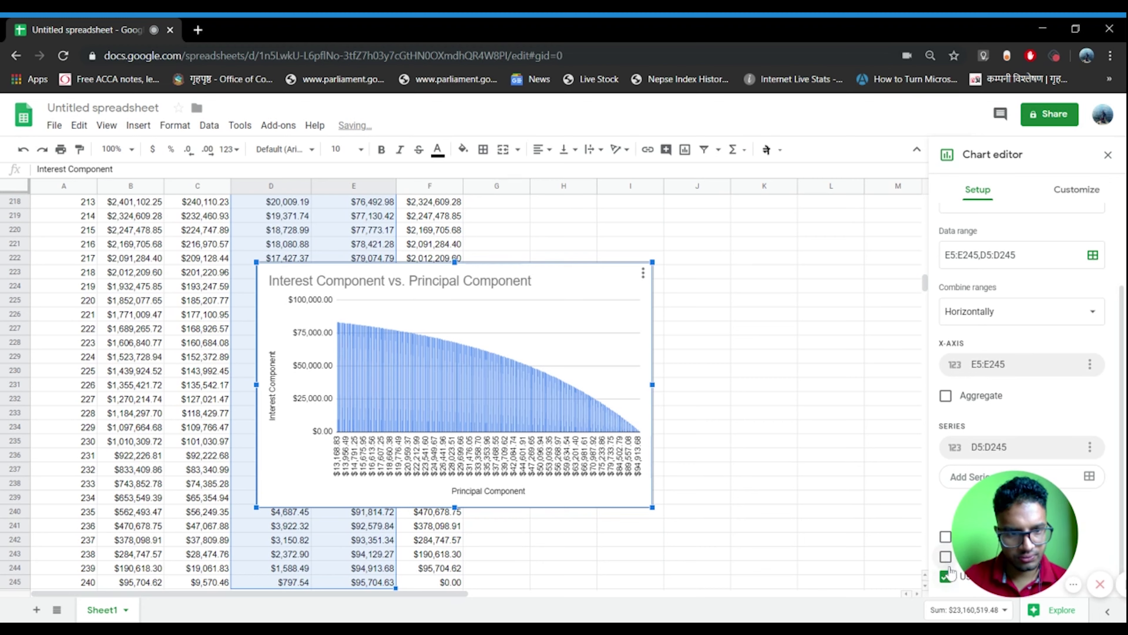
pyautogui.click(947, 577)
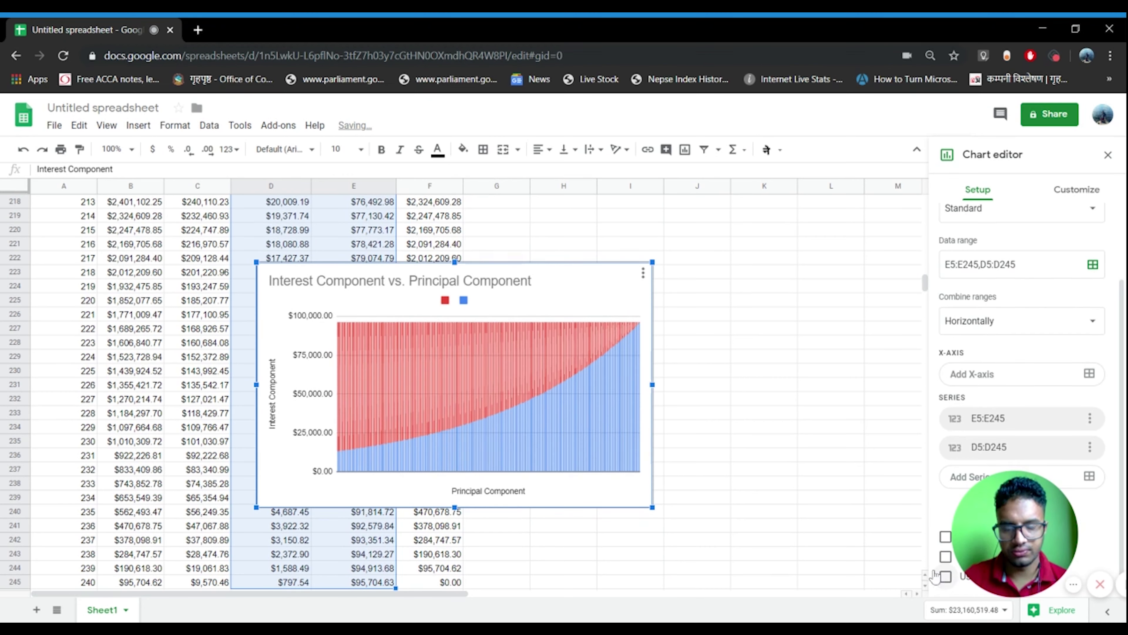
# - Try combining the chart's data ranges vertically, and set them back to Horizontally
pyautogui.moveTo(350, 433)
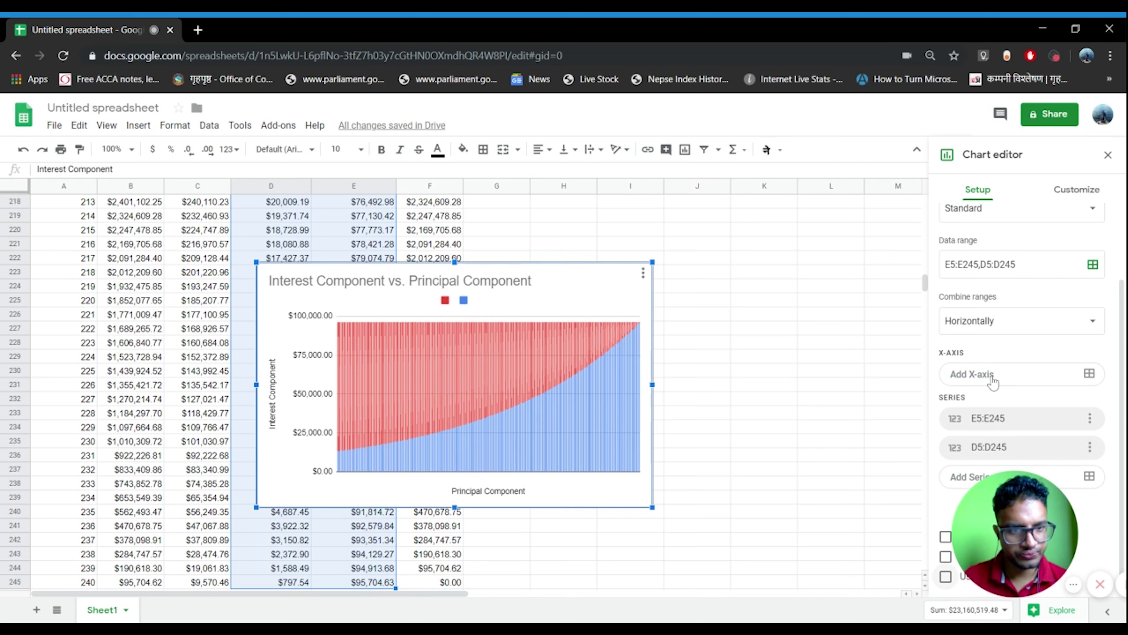
pyautogui.click(1005, 329)
pyautogui.click(996, 305)
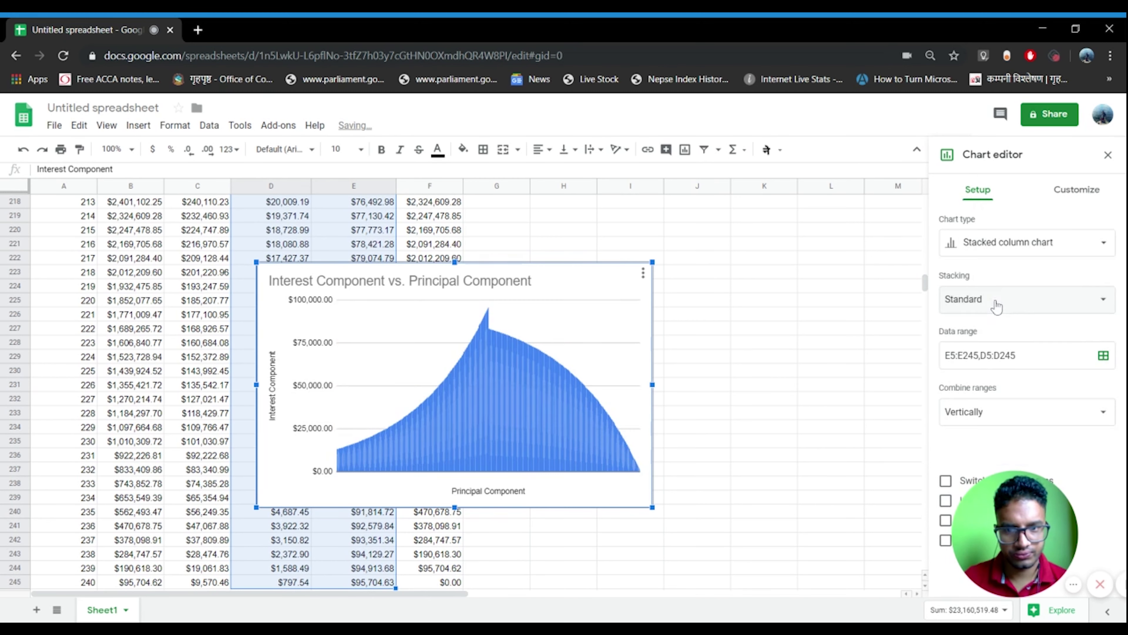
pyautogui.click(995, 311)
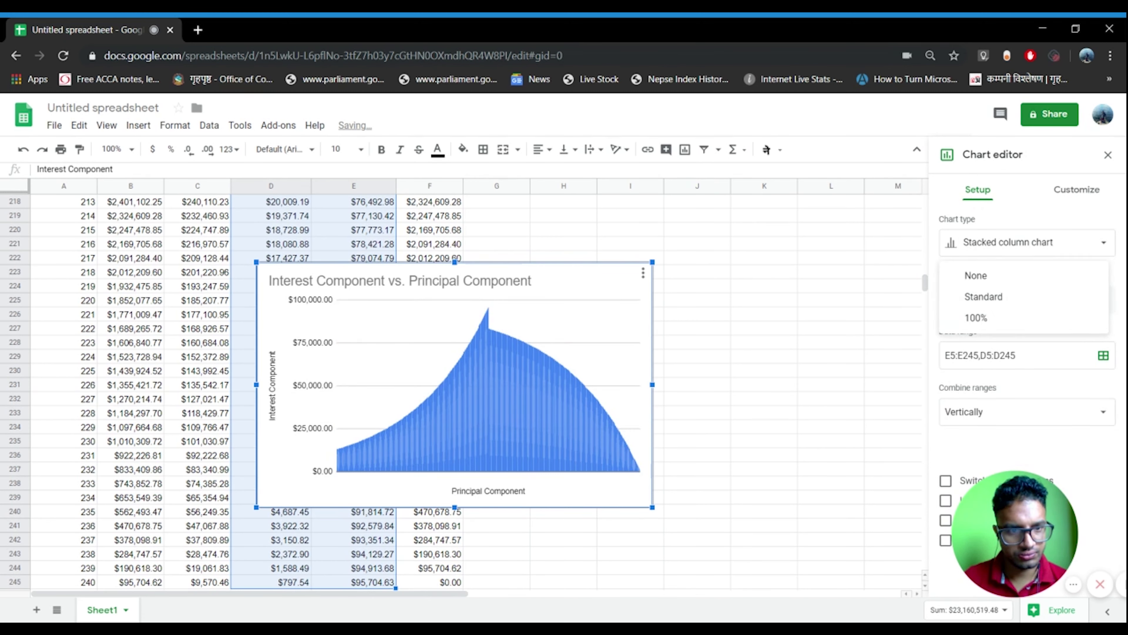
pyautogui.click(1003, 418)
pyautogui.click(1007, 429)
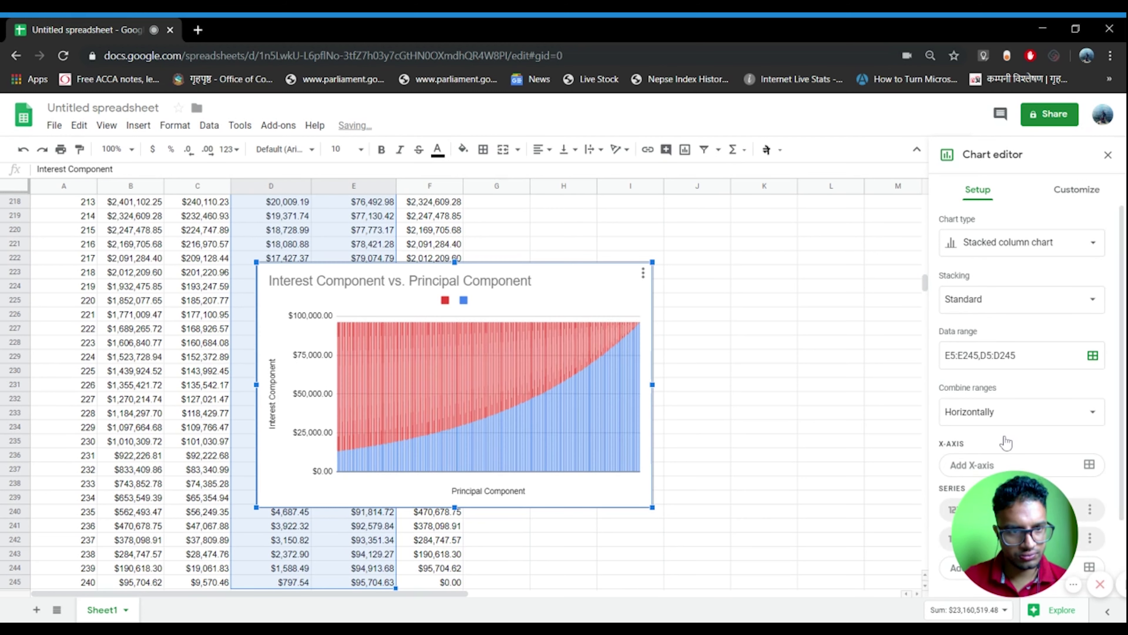
# - Move the chart off the schedule data into the empty columns beside its last rows, and close the chart editor
pyautogui.moveTo(339, 458)
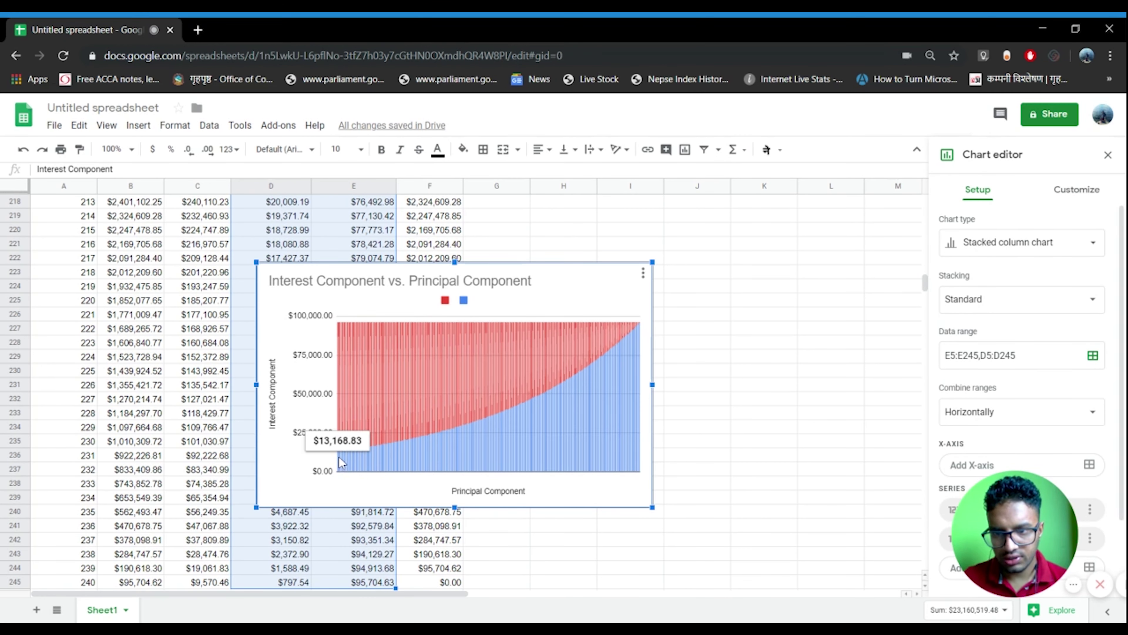
pyautogui.moveTo(343, 415)
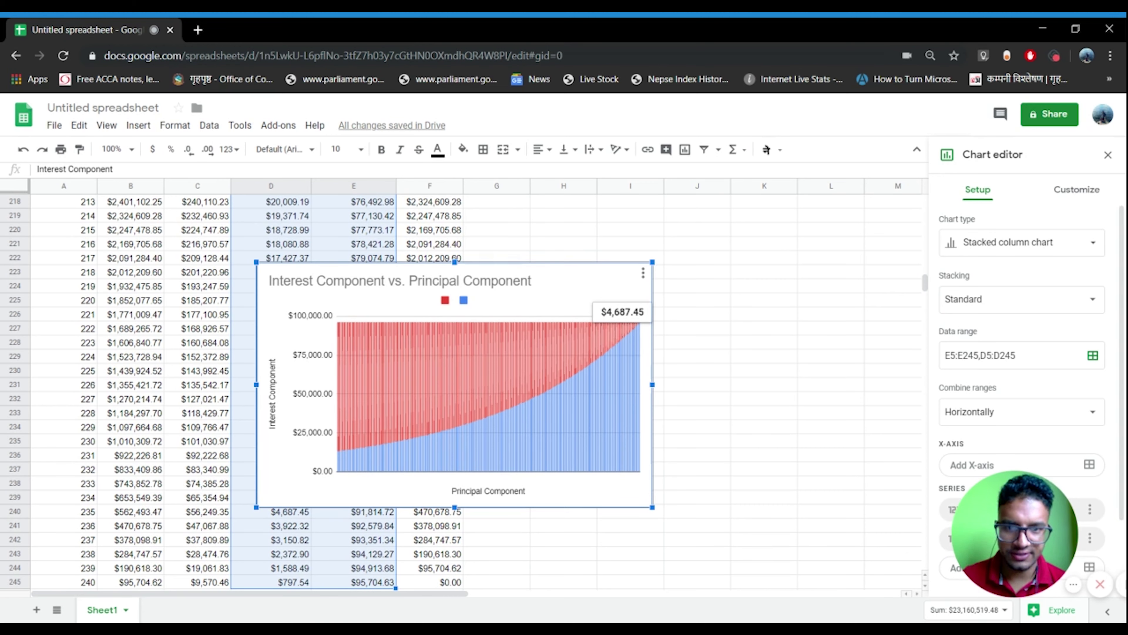
pyautogui.moveTo(538, 297); pyautogui.dragTo(747, 249)
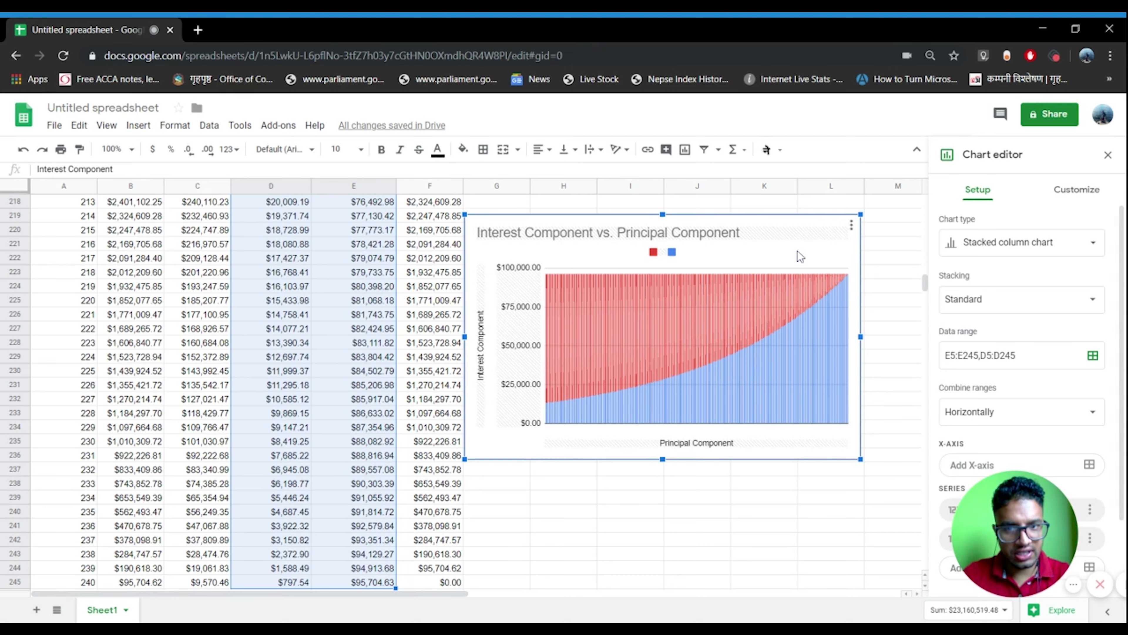
pyautogui.moveTo(803, 257); pyautogui.dragTo(845, 498)
pyautogui.click(1108, 155)
pyautogui.click(693, 299)
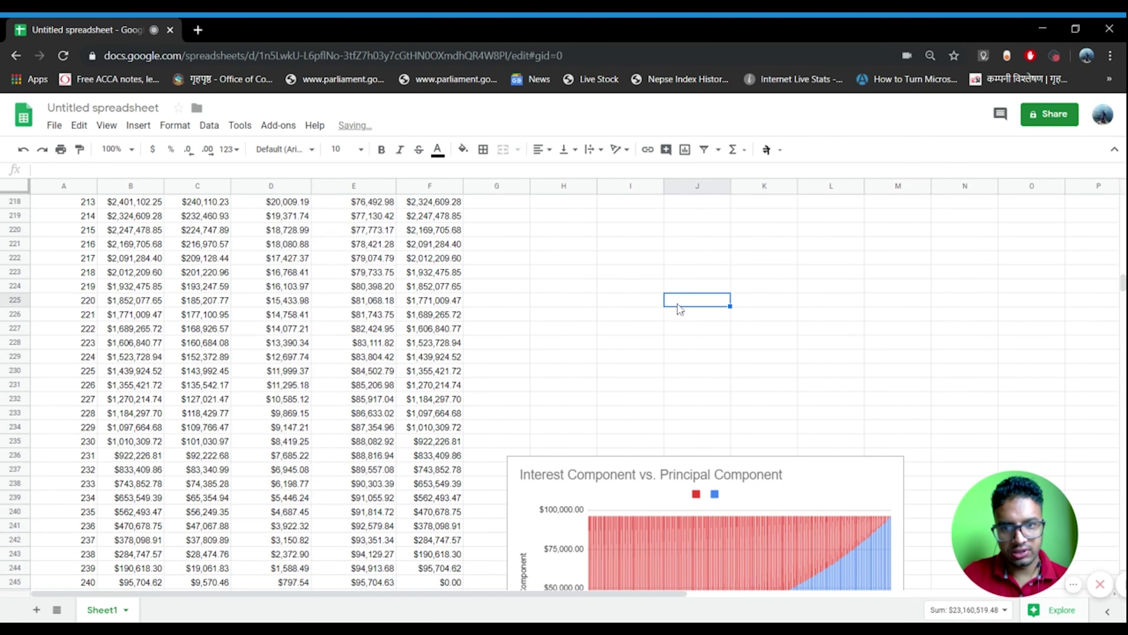
# - Total the Interest Component column in cell D4 with =SUM(D6:D245), and select the total
pyautogui.moveTo(1123, 283); pyautogui.dragTo(1123, 202)
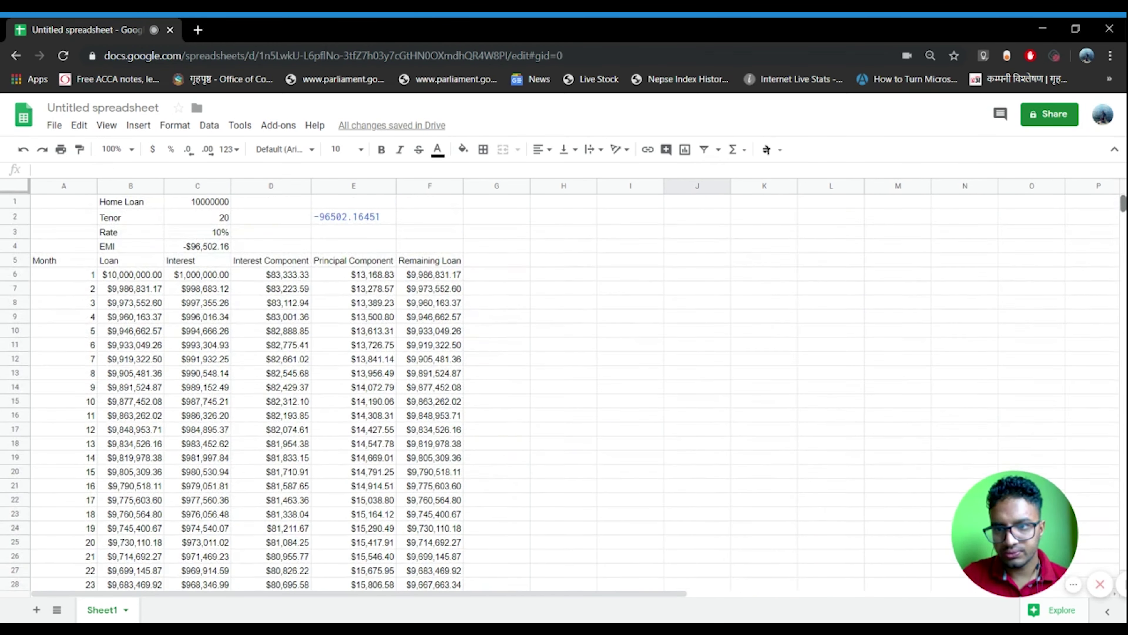
pyautogui.click(282, 248)
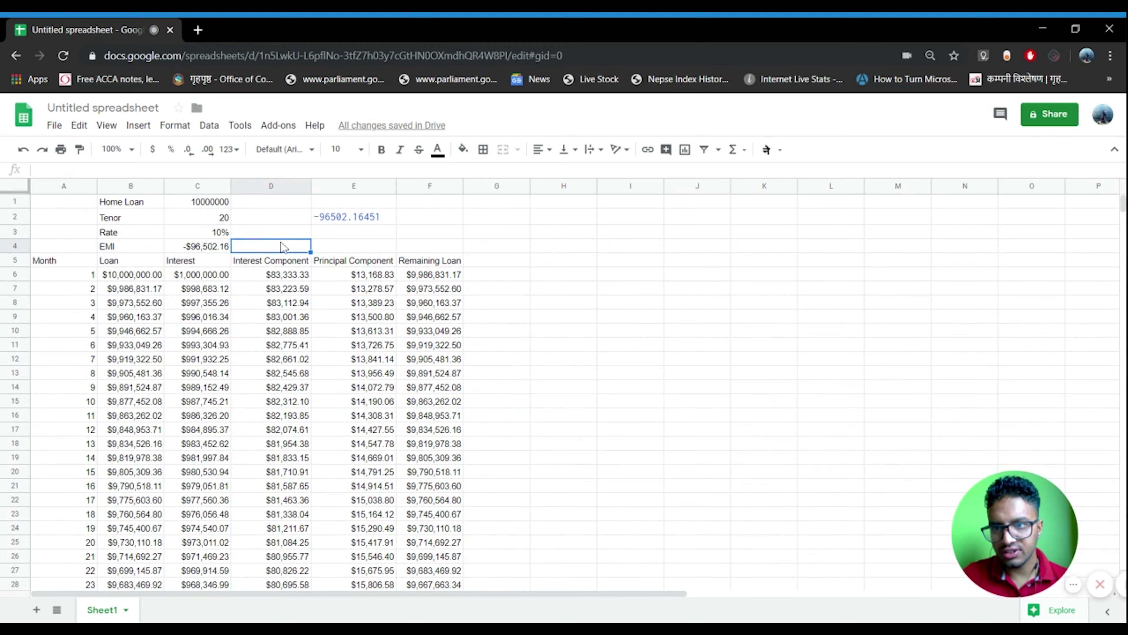
pyautogui.write('=')
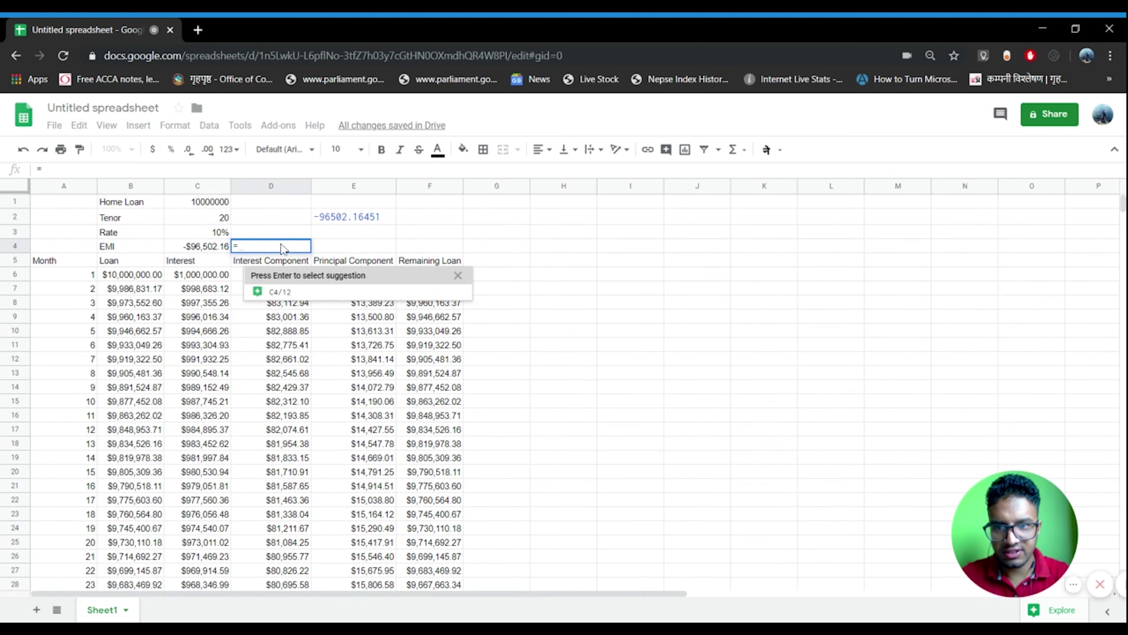
pyautogui.write('SUM')
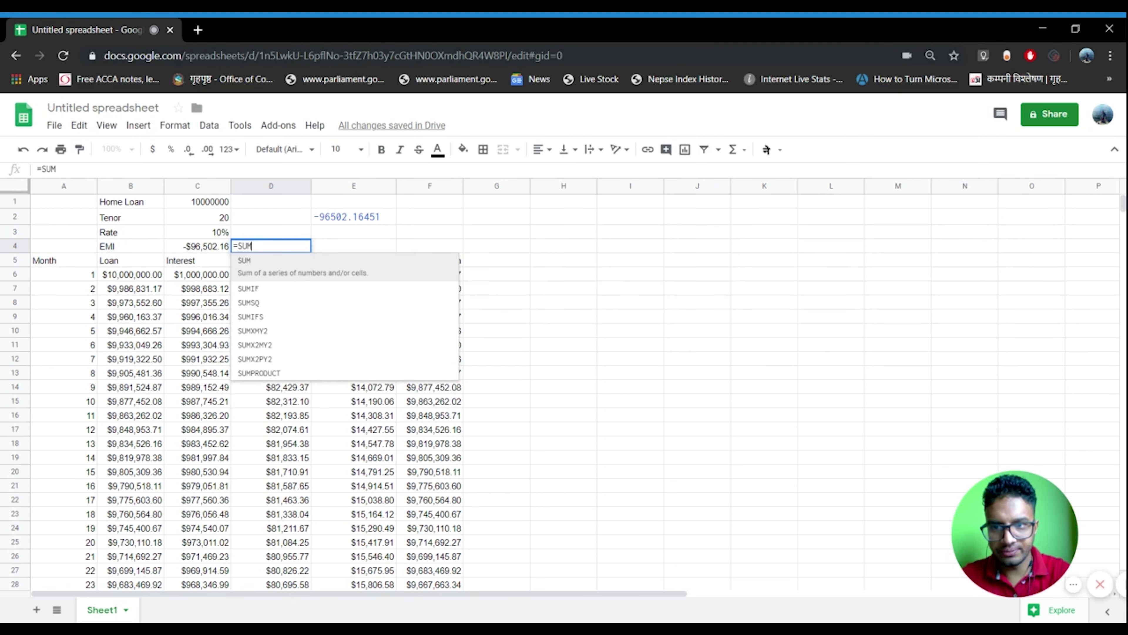
pyautogui.write('(')
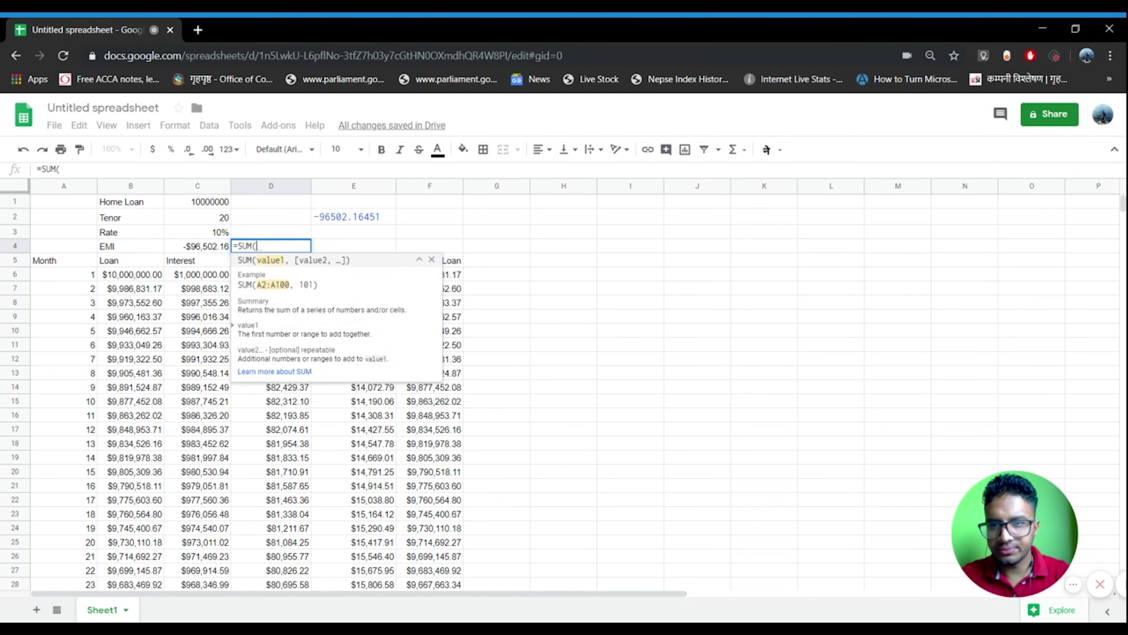
pyautogui.press('Down')
pyautogui.press('Down')
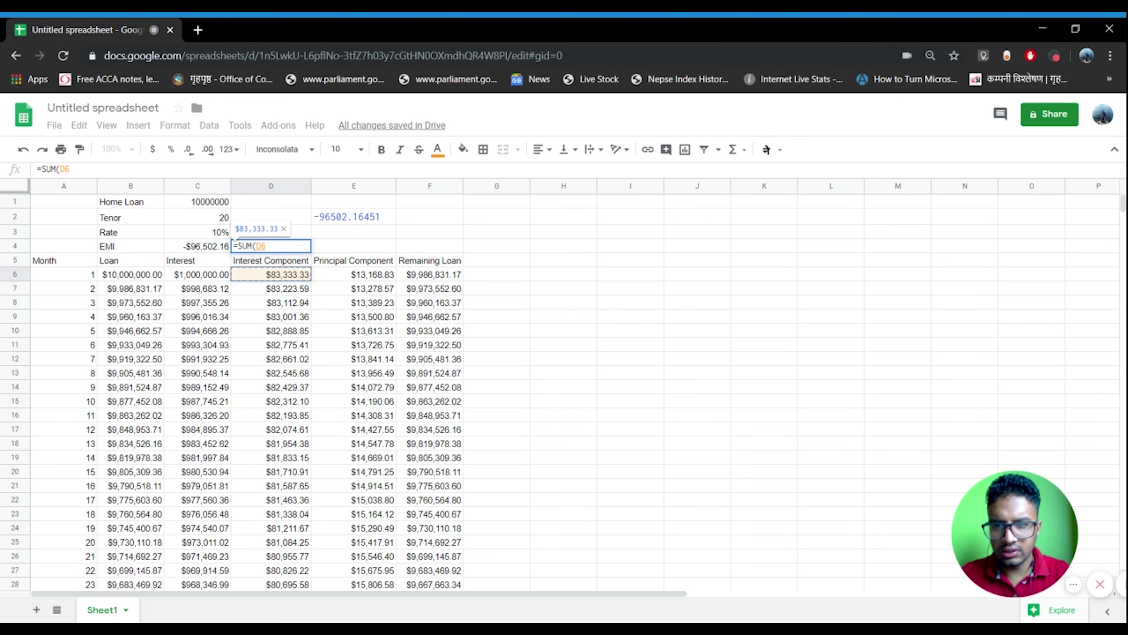
pyautogui.hotkey('shift', 'Down')
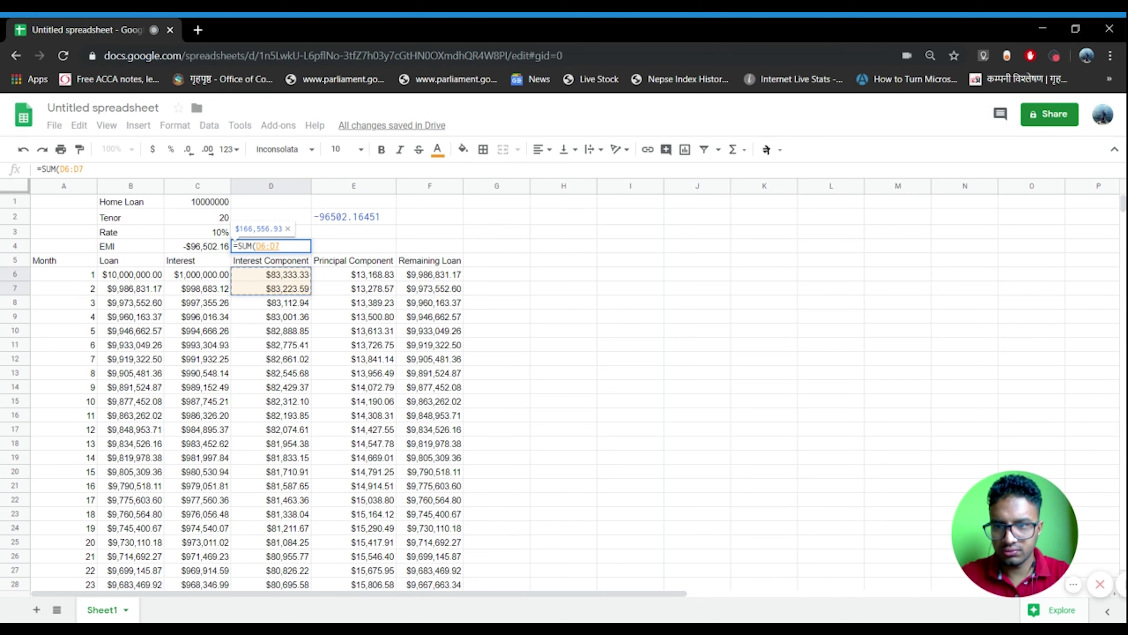
pyautogui.hotkey('ctrl', 'shift', 'Down')
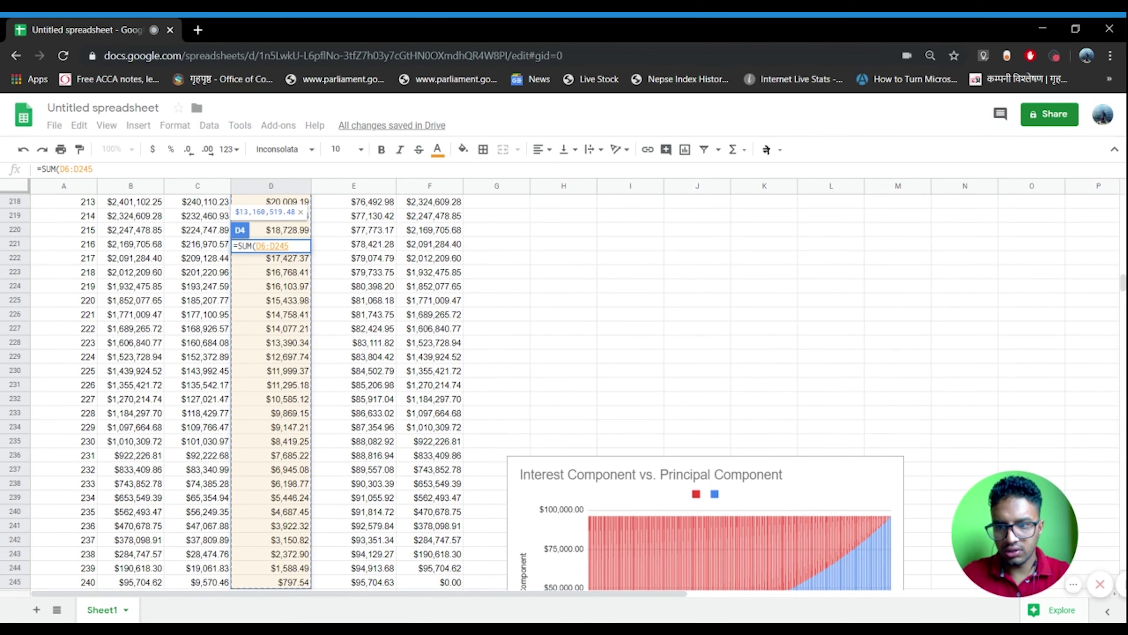
pyautogui.press('Return')
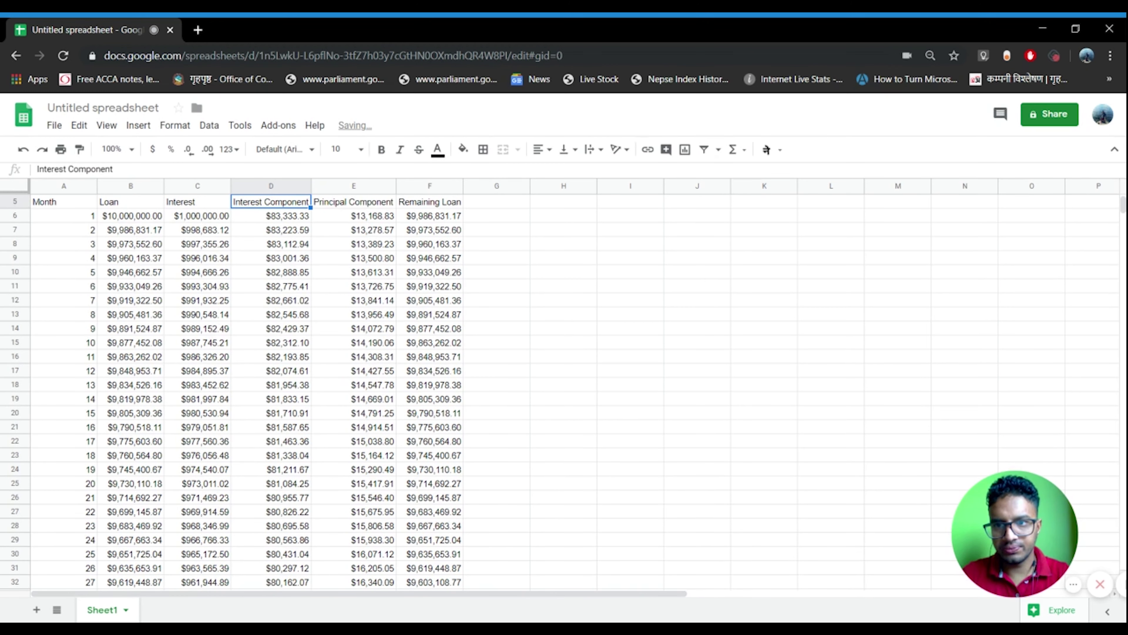
pyautogui.press('Up')
pyautogui.press('Up')
pyautogui.press('Up')
pyautogui.press('Up')
pyautogui.press('Down')
pyautogui.press('Down')
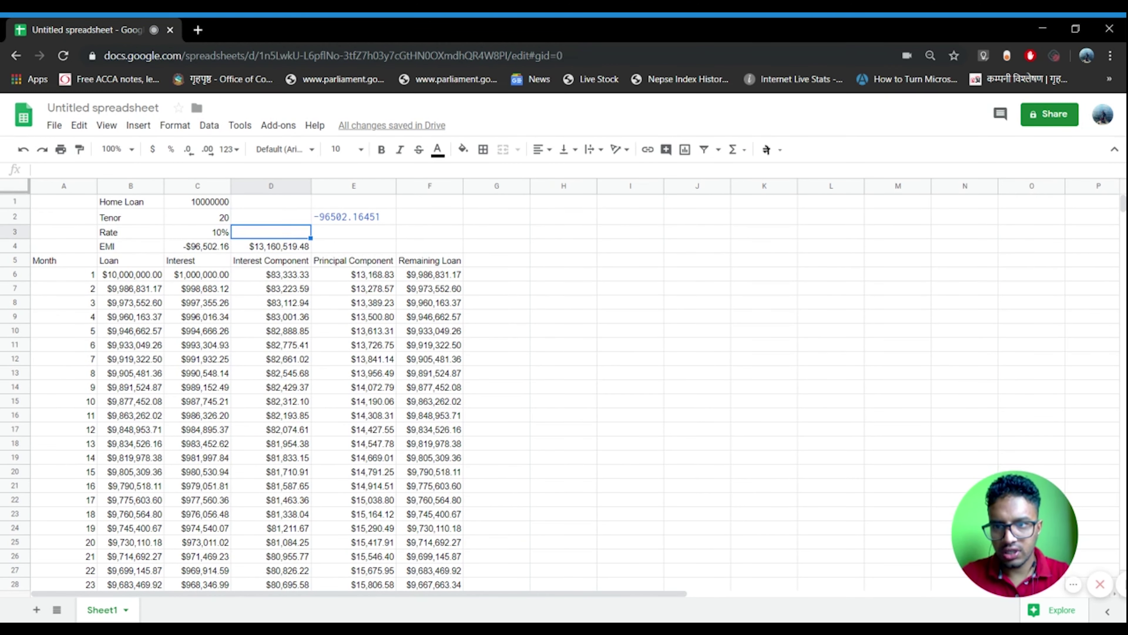
pyautogui.press('Down')
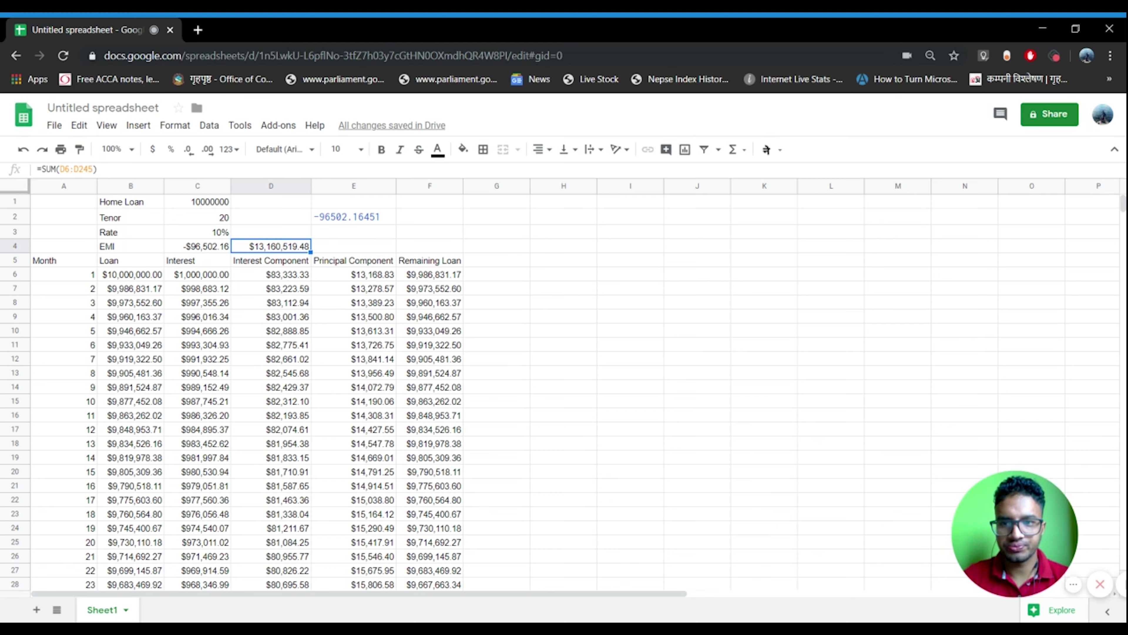
# - Copy the sum formula from D4 to E4 to total the Principal Component column
pyautogui.click(354, 246)
pyautogui.click(271, 245)
pyautogui.hotkey('ctrl', 'c')
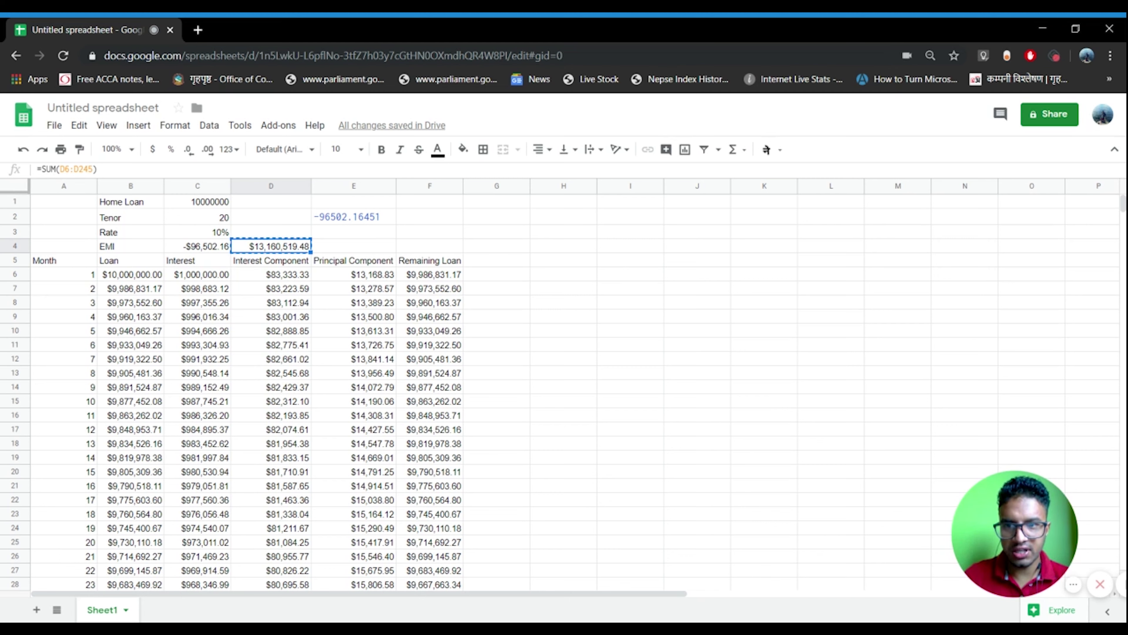
pyautogui.click(354, 246)
pyautogui.hotkey('ctrl', 'v')
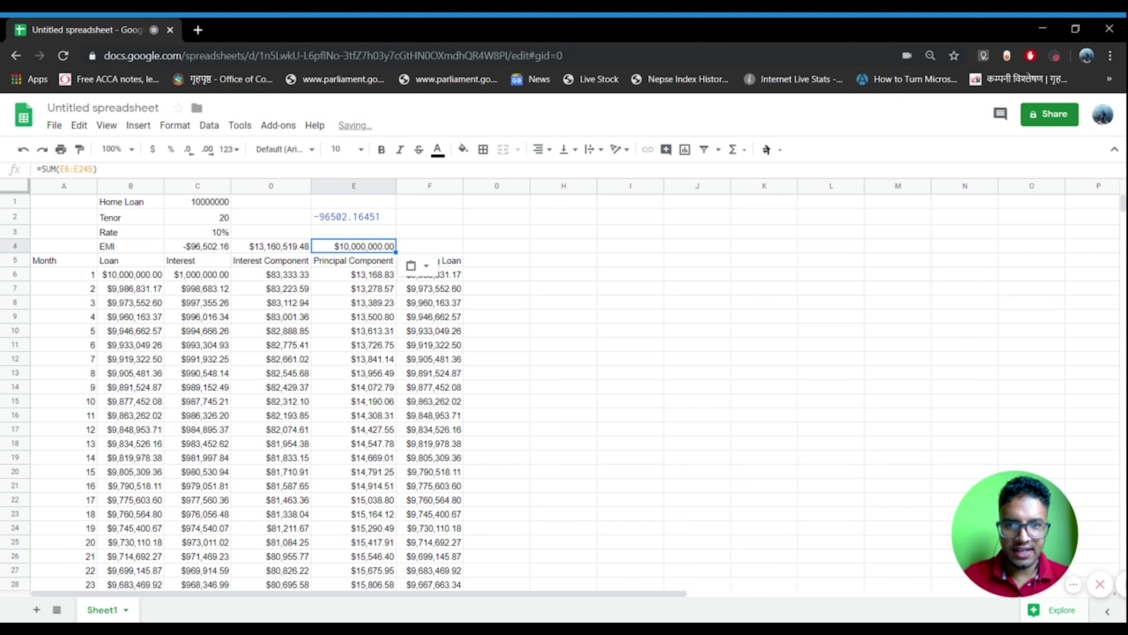
pyautogui.click(430, 245)
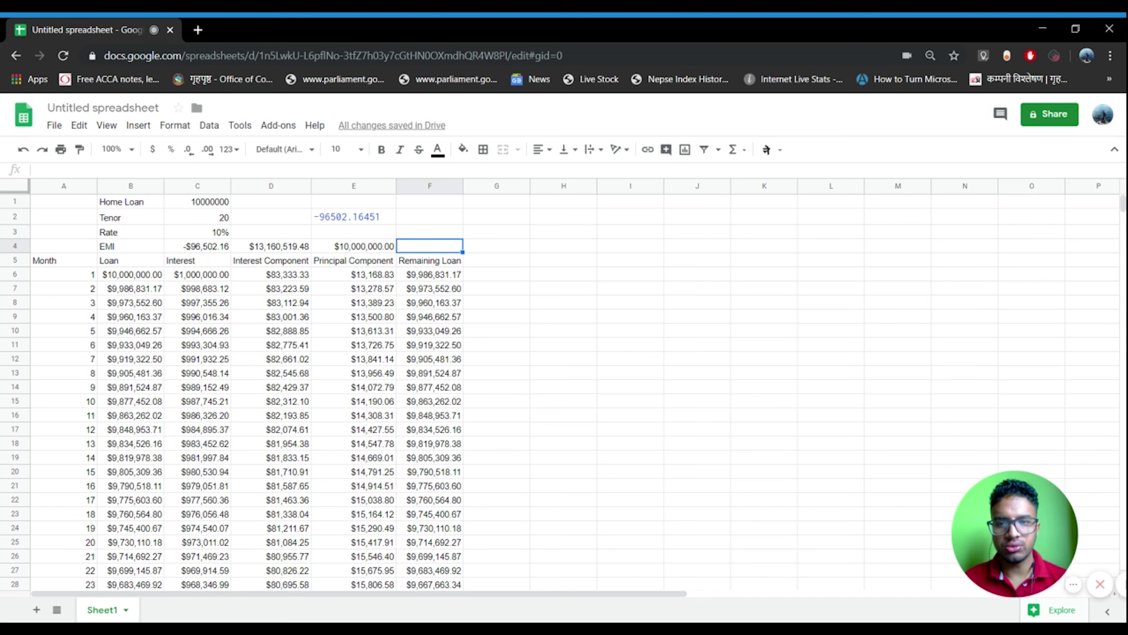
# - Set the loan's interest rate in C3 to 9%
pyautogui.click(186, 233)
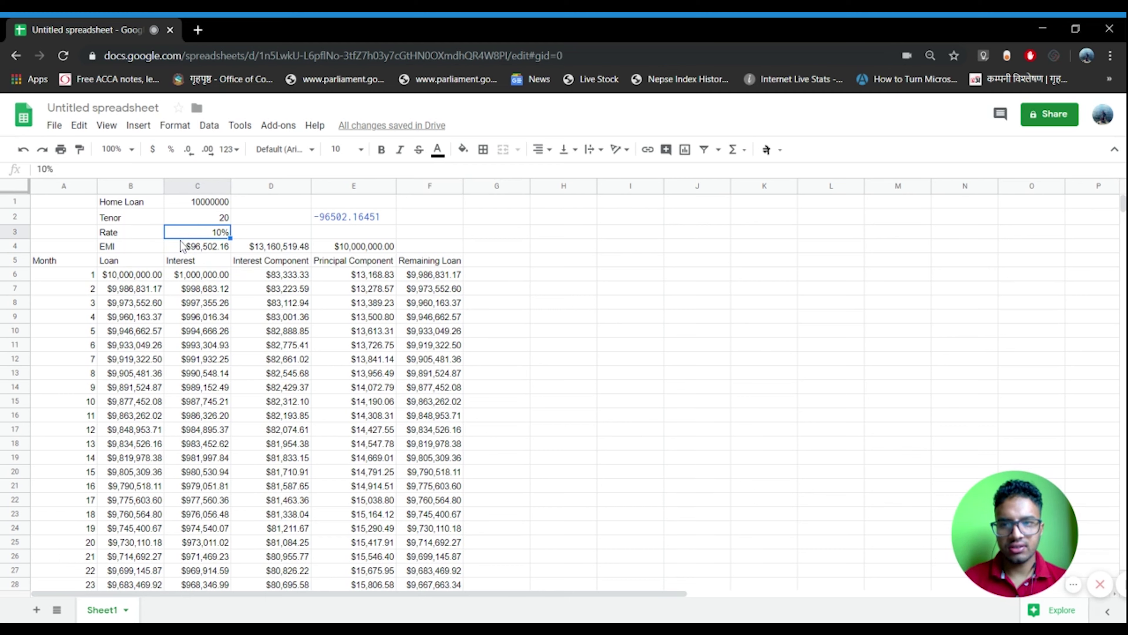
pyautogui.write('9')
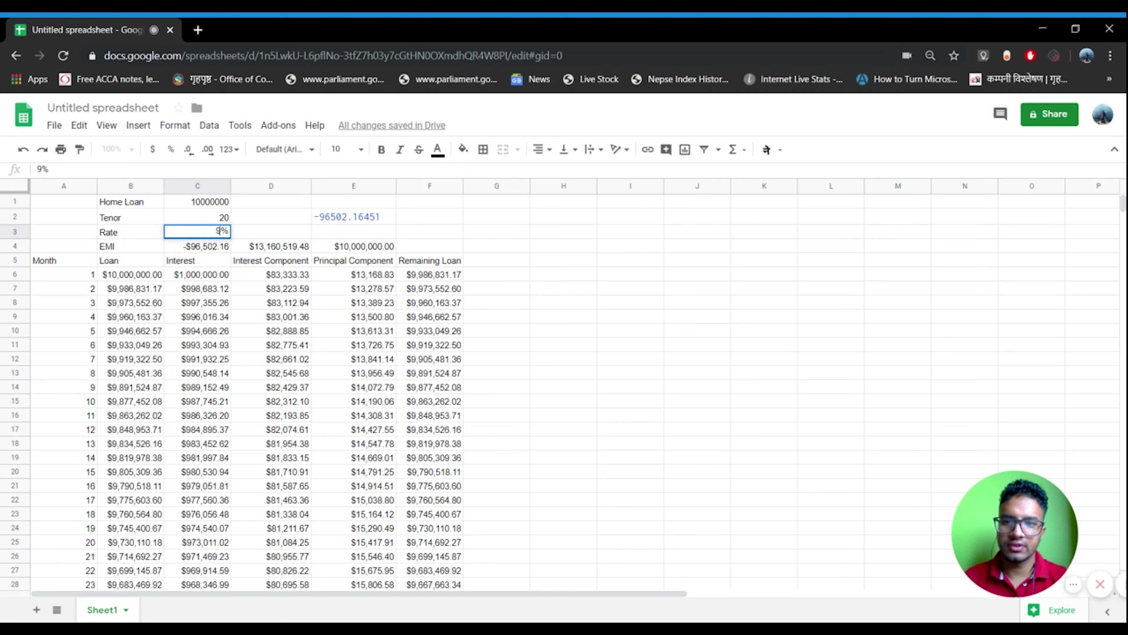
pyautogui.press('Return')
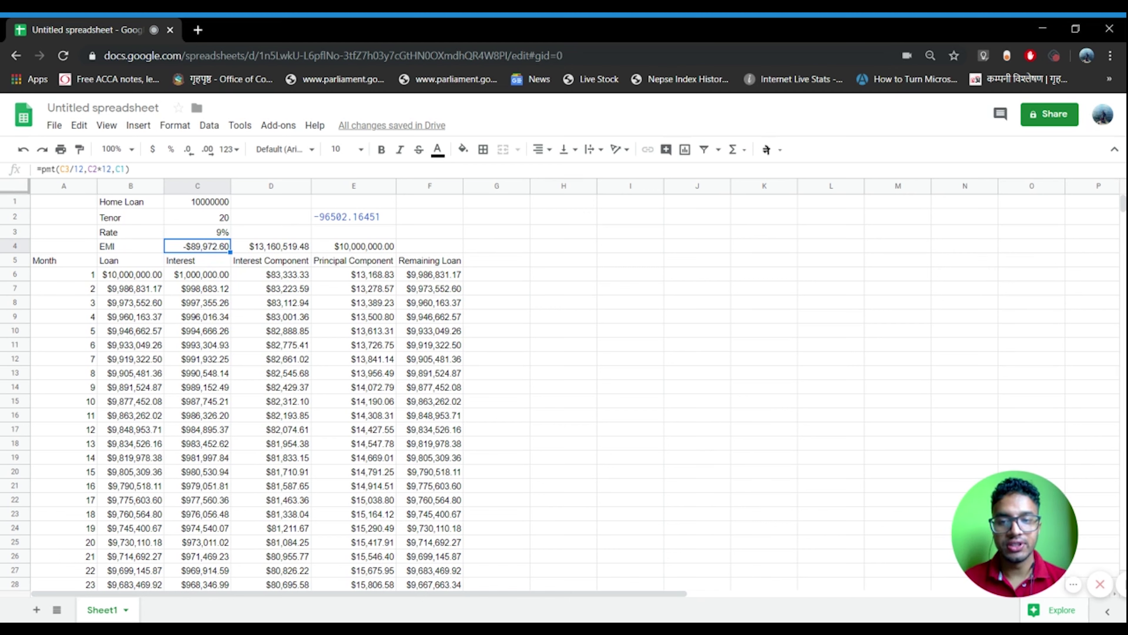
# - Calculate the EMI difference in cell F2 with =E2-C4, and clear that cell again
pyautogui.click(457, 220)
pyautogui.write('=')
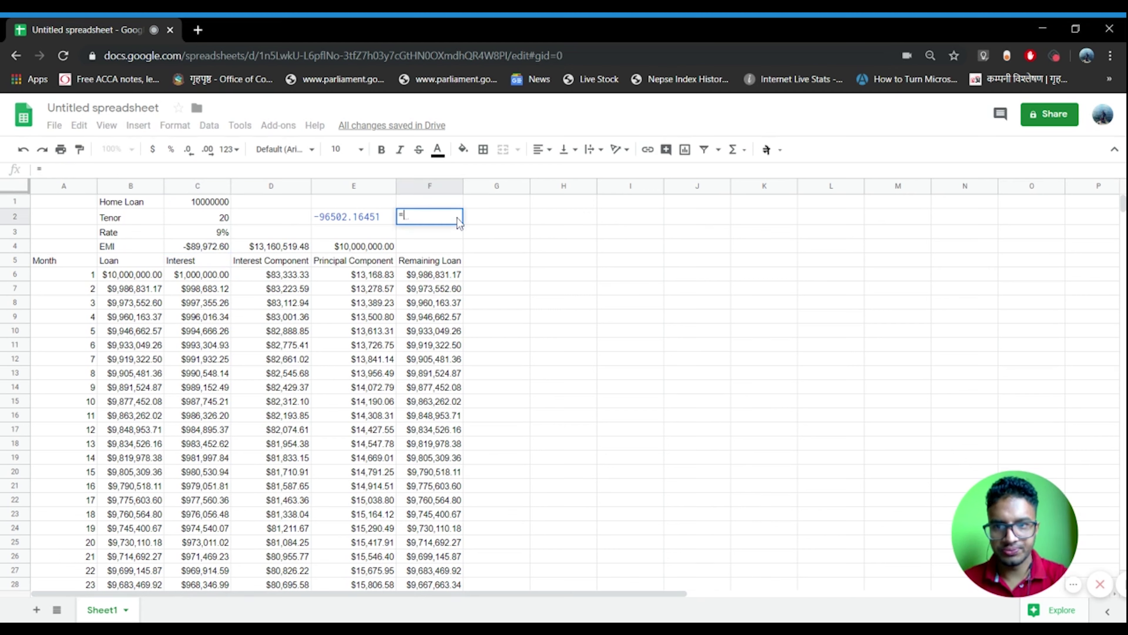
pyautogui.click(354, 217)
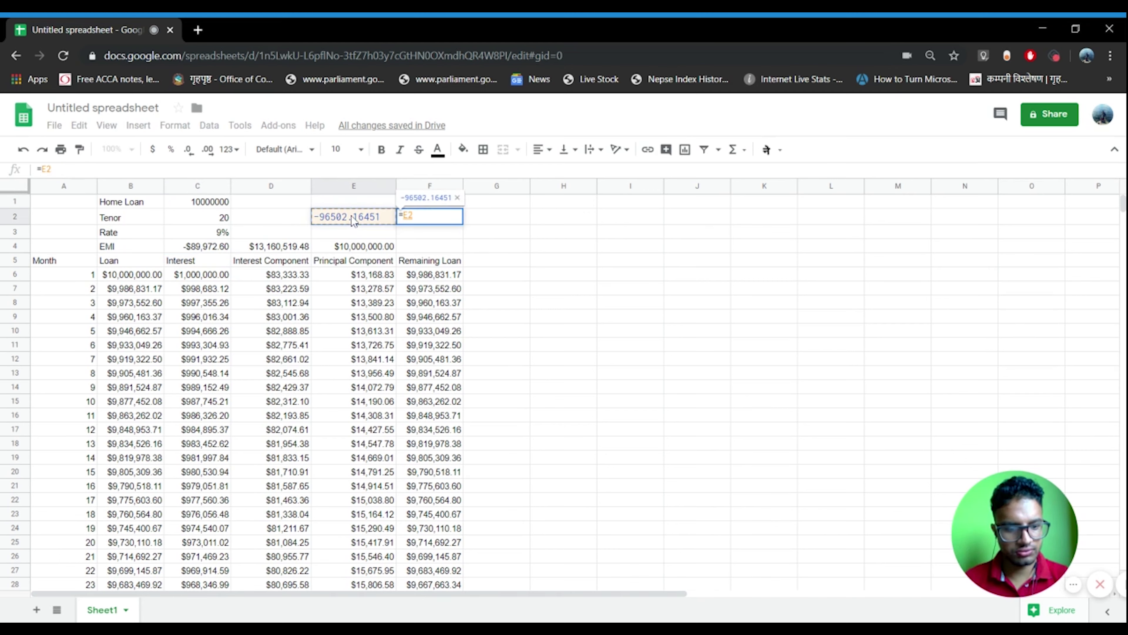
pyautogui.write('-')
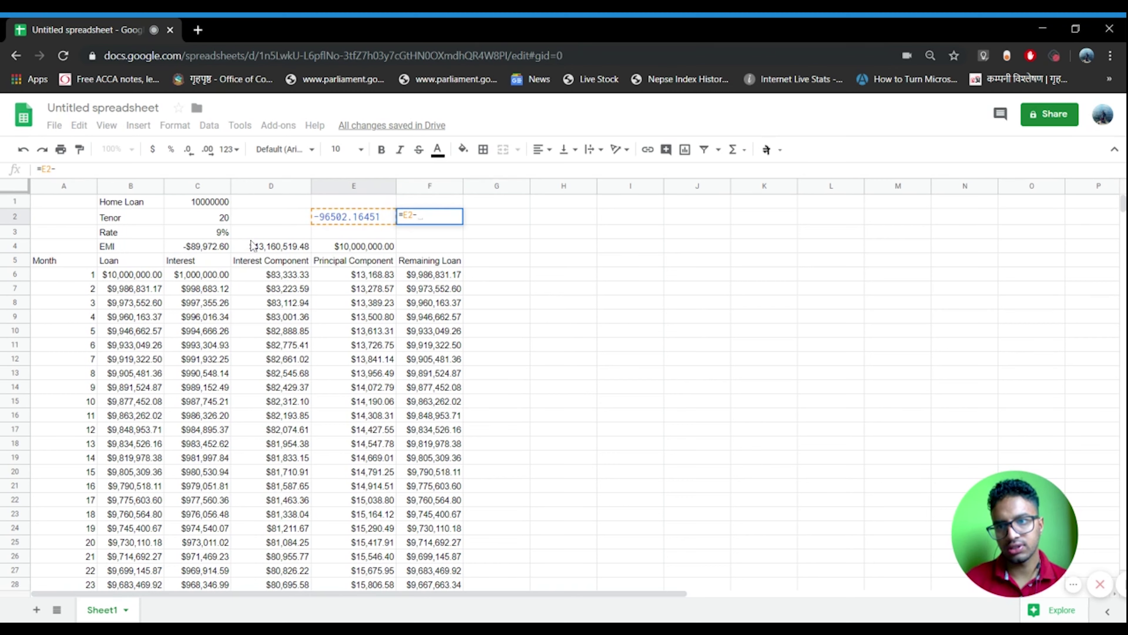
pyautogui.click(217, 253)
pyautogui.press('Return')
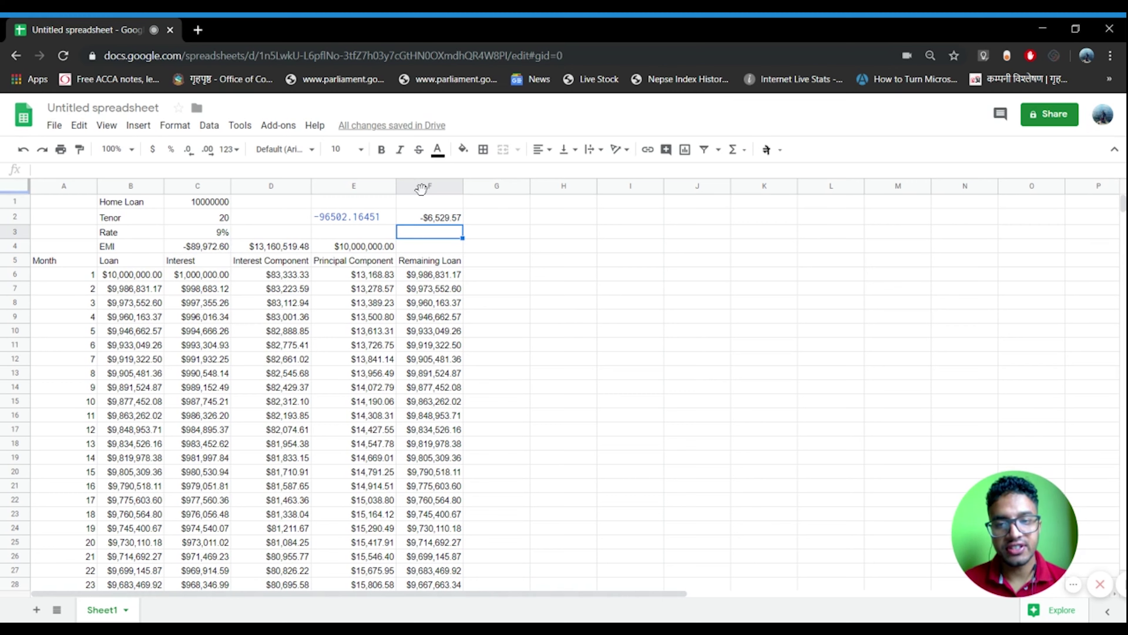
pyautogui.click(439, 222)
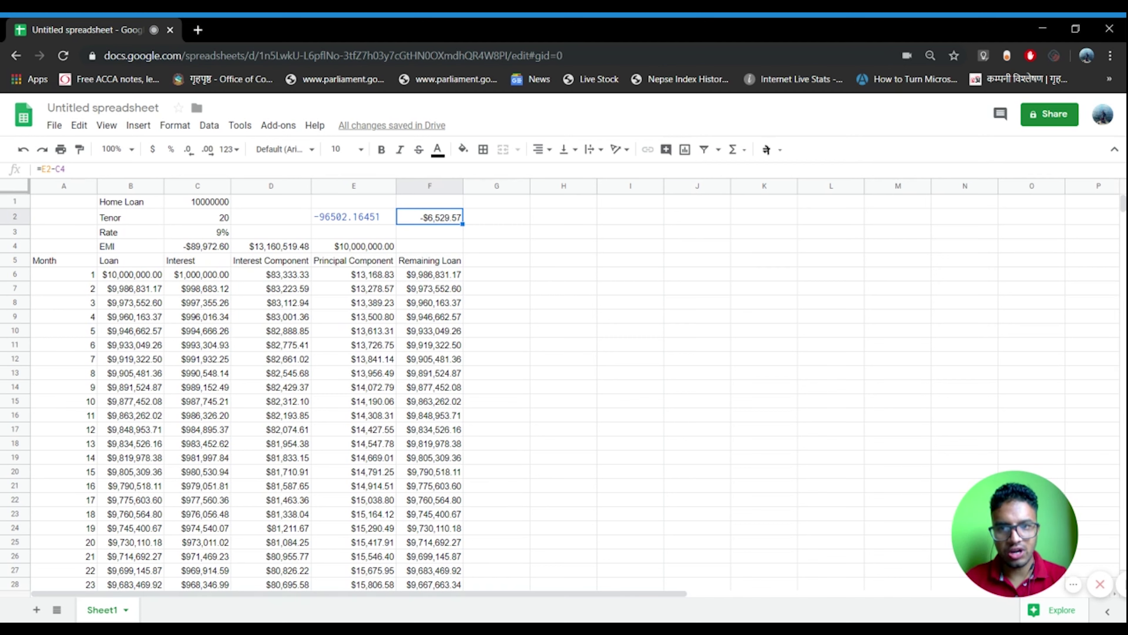
pyautogui.press('Delete')
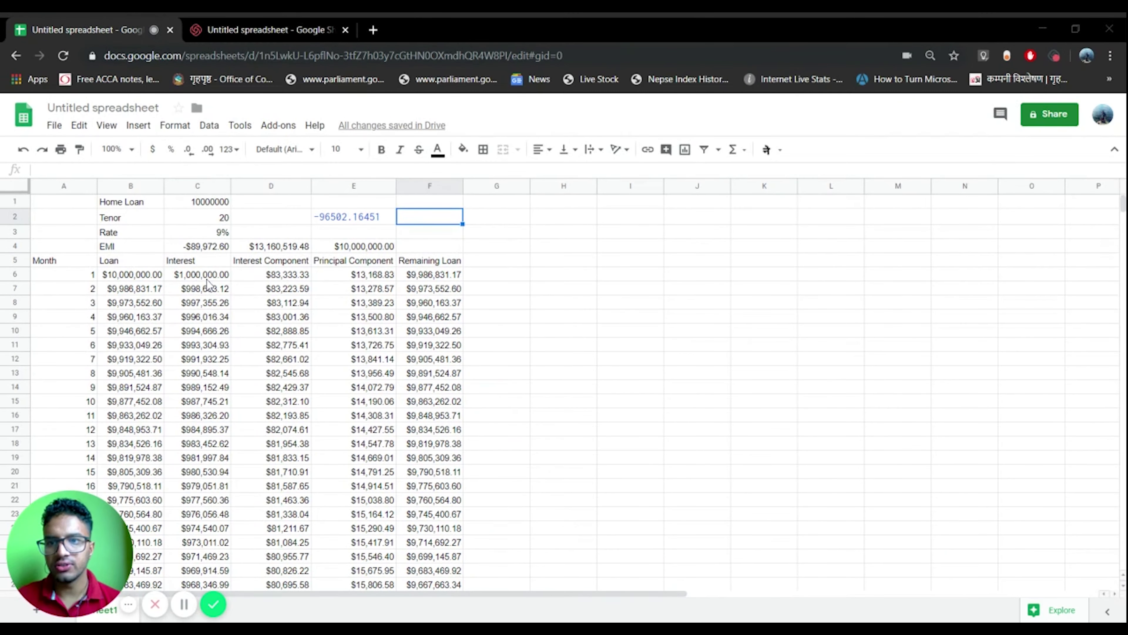
# - Change the first month's Interest formula in C6 to =B6*9%
pyautogui.click(207, 279)
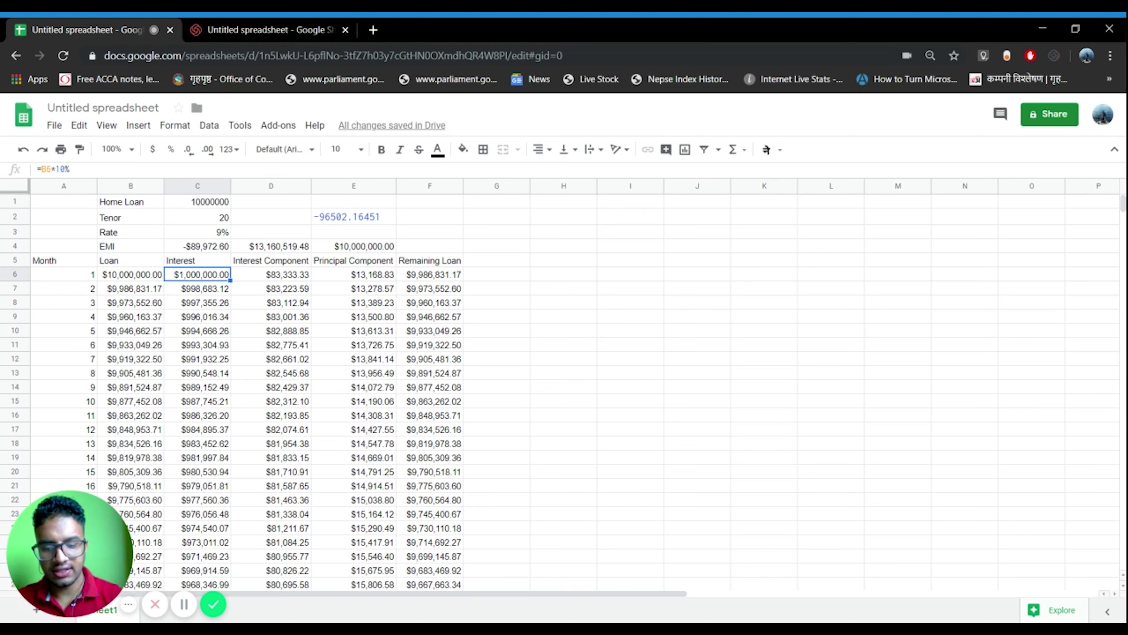
pyautogui.press('F2')
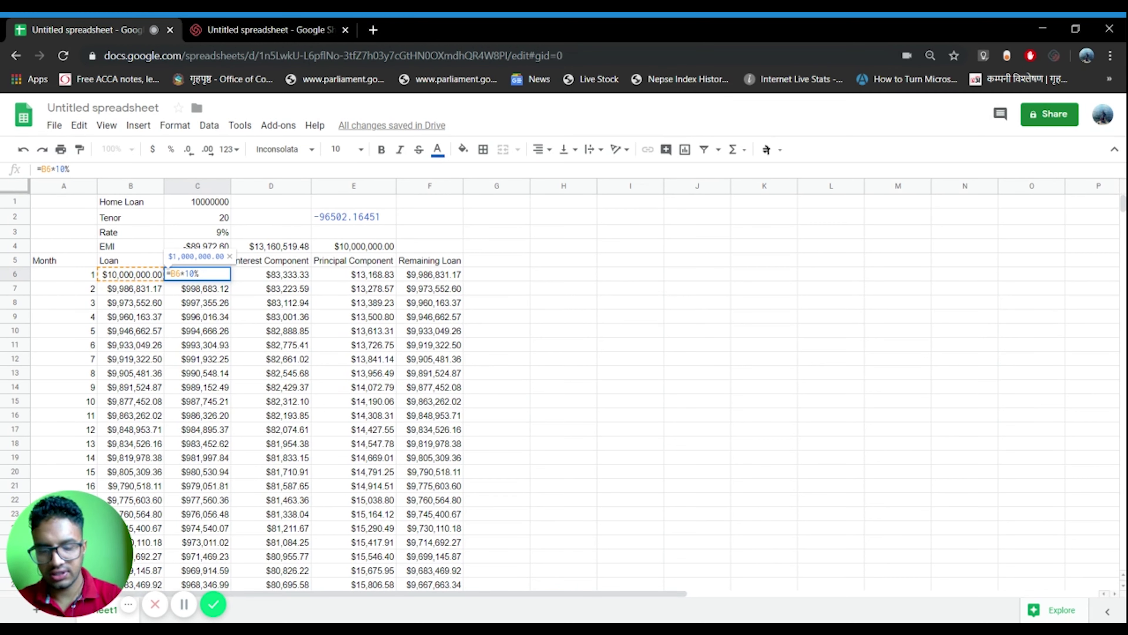
pyautogui.press('Delete')
pyautogui.press('BackSpace')
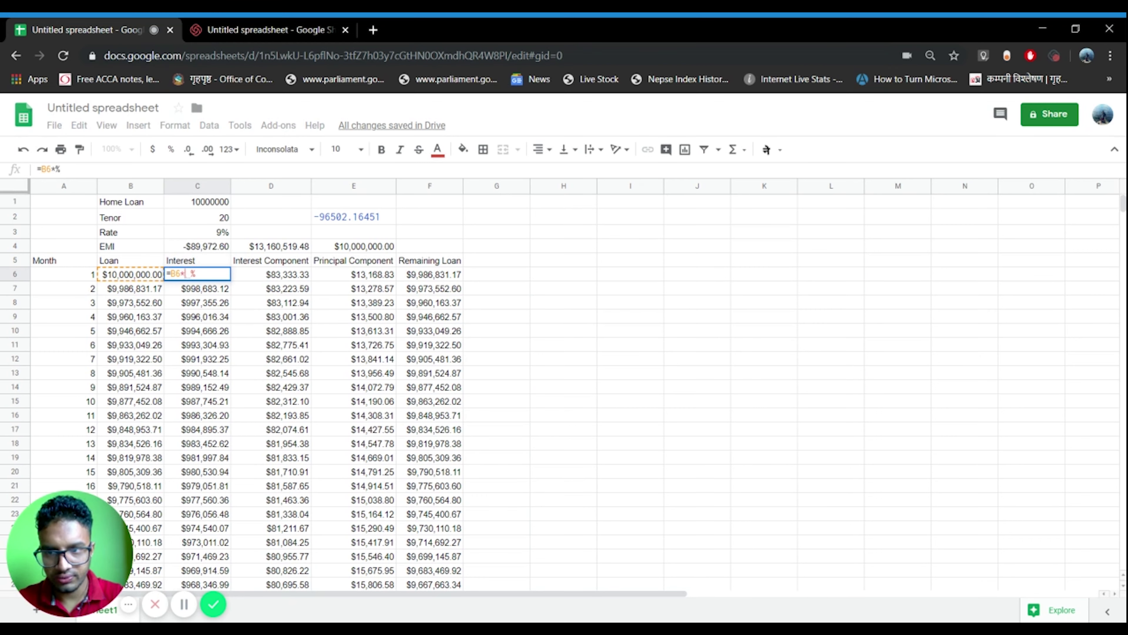
pyautogui.write('9')
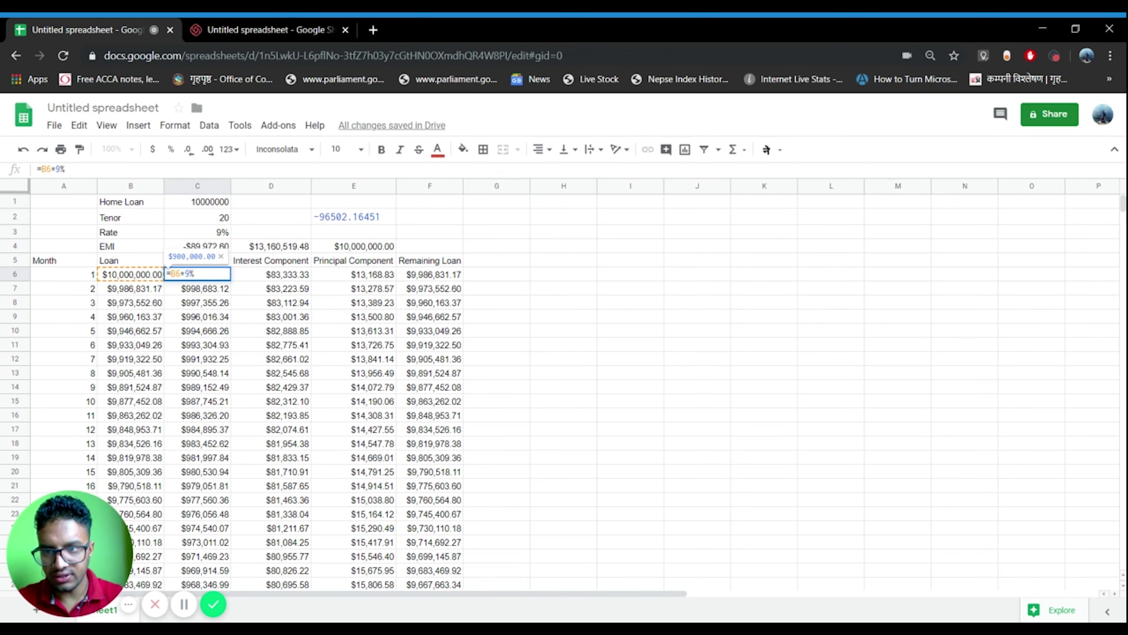
pyautogui.press('Return')
# - Copy the 9% interest formula from C6 down the Interest column to row 245
pyautogui.click(197, 274)
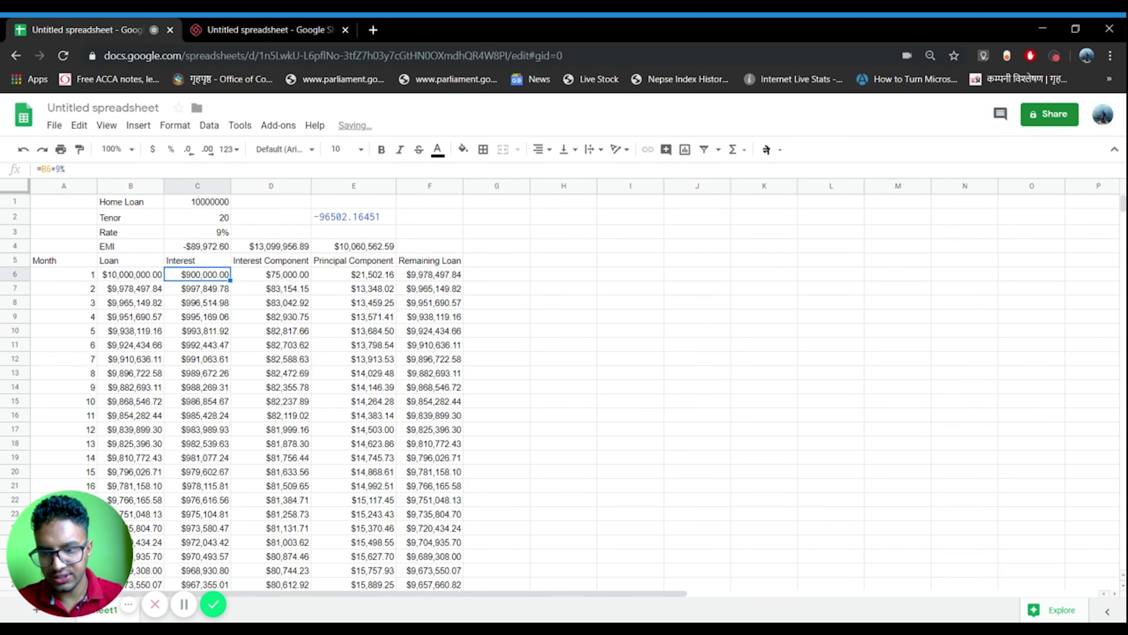
pyautogui.hotkey('ctrl', 'c')
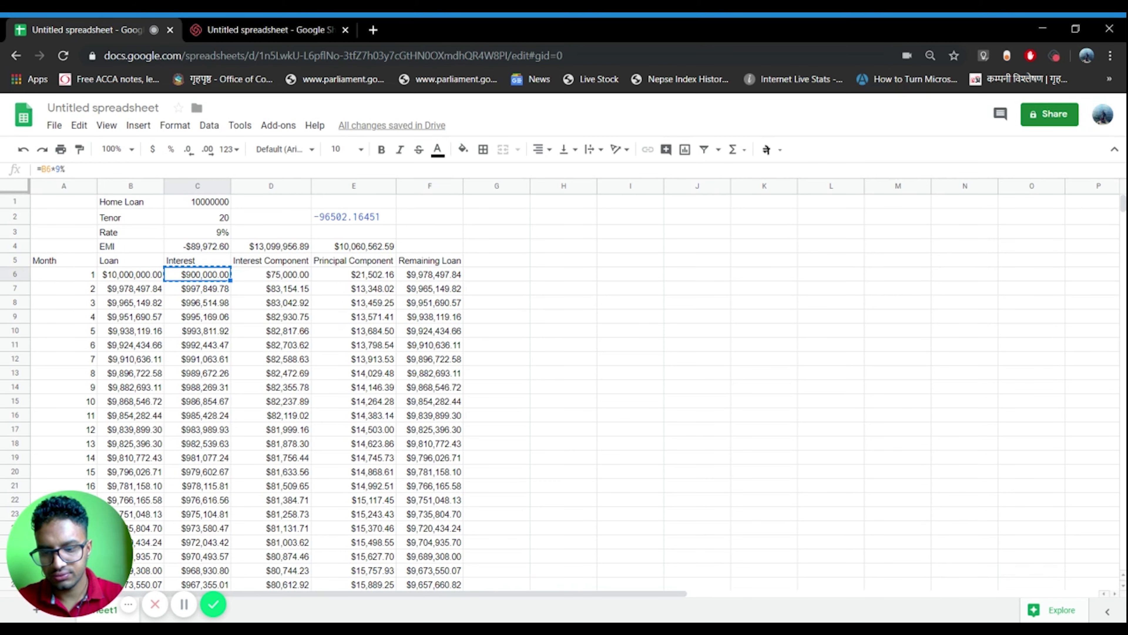
pyautogui.hotkey('shift', 'Down')
pyautogui.hotkey('ctrl', 'shift', 'Down')
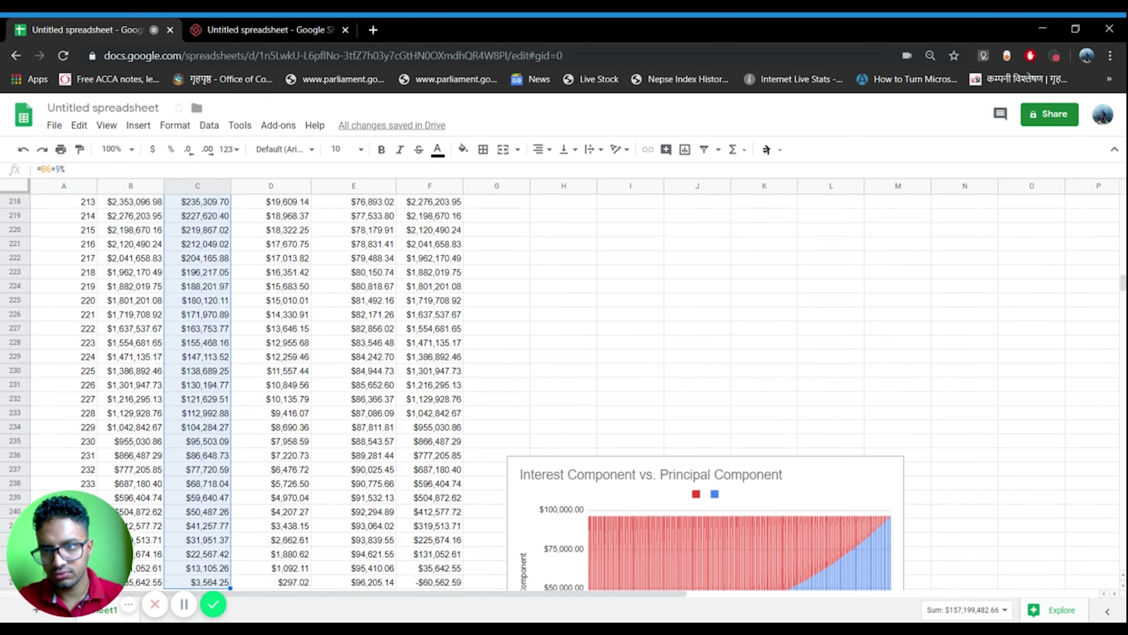
pyautogui.hotkey('ctrl', 'v')
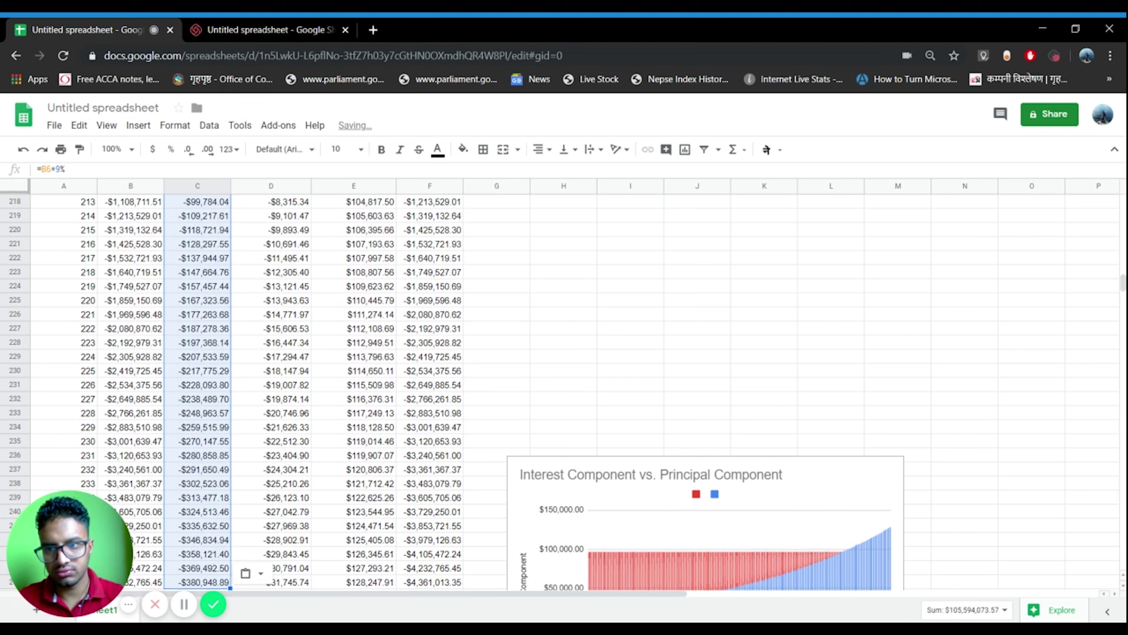
# - Examine the recalculated schedule from the loan inputs down to the months around 200, checking the Remaining Loan column
pyautogui.hotkey('ctrl', 'Up')
pyautogui.press('Down')
pyautogui.press('Down')
pyautogui.press('Down')
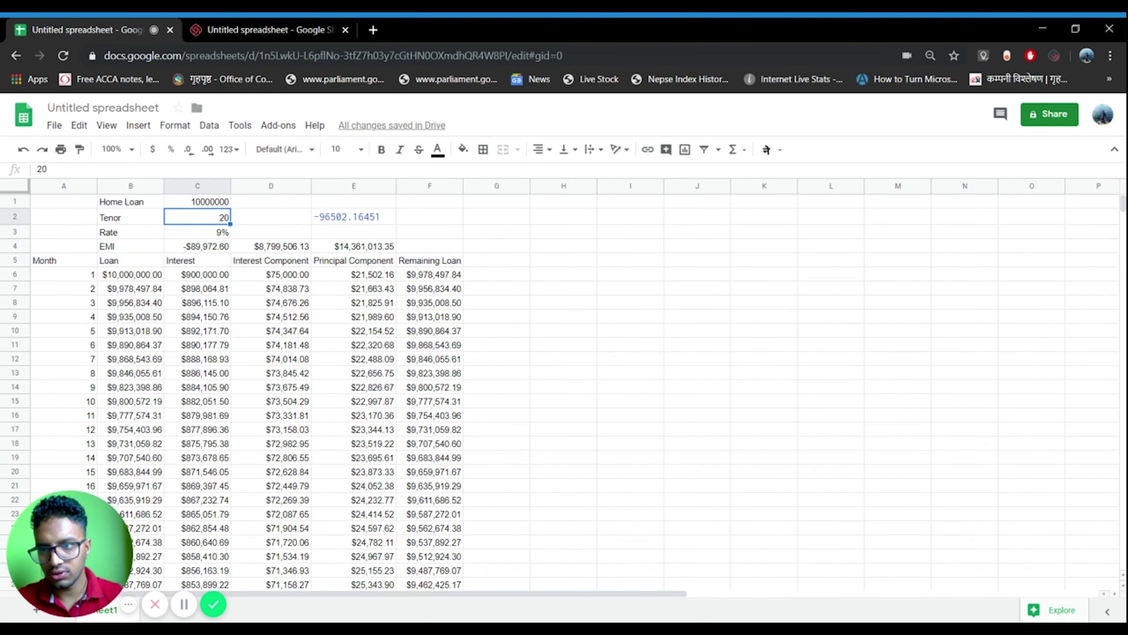
pyautogui.press('Down')
pyautogui.press('Down')
pyautogui.press('Down')
pyautogui.press('Down')
pyautogui.press('Down')
pyautogui.press('Down')
pyautogui.press('Down')
pyautogui.press('Down')
pyautogui.press('Down')
pyautogui.press('Down')
pyautogui.press('Down')
pyautogui.press('Down')
pyautogui.press('Down')
pyautogui.press('Down')
pyautogui.press('Down')
pyautogui.press('Down')
pyautogui.press('Down')
pyautogui.press('Down')
pyautogui.press('Down')
pyautogui.press('Down')
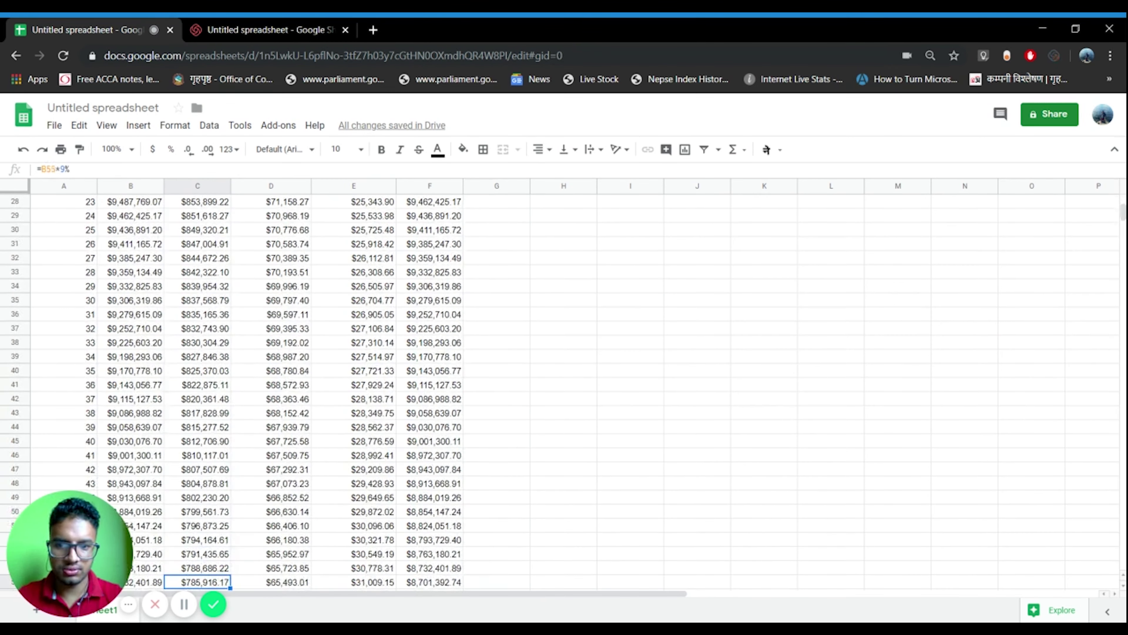
pyautogui.press('Down')
pyautogui.press('Down')
pyautogui.press('Down')
pyautogui.press('Down')
pyautogui.press('Down')
pyautogui.press('Down')
pyautogui.press('Down')
pyautogui.press('Down')
pyautogui.press('Down')
pyautogui.press('Down')
pyautogui.press('Down')
pyautogui.press('Down')
pyautogui.press('Down')
pyautogui.press('Down')
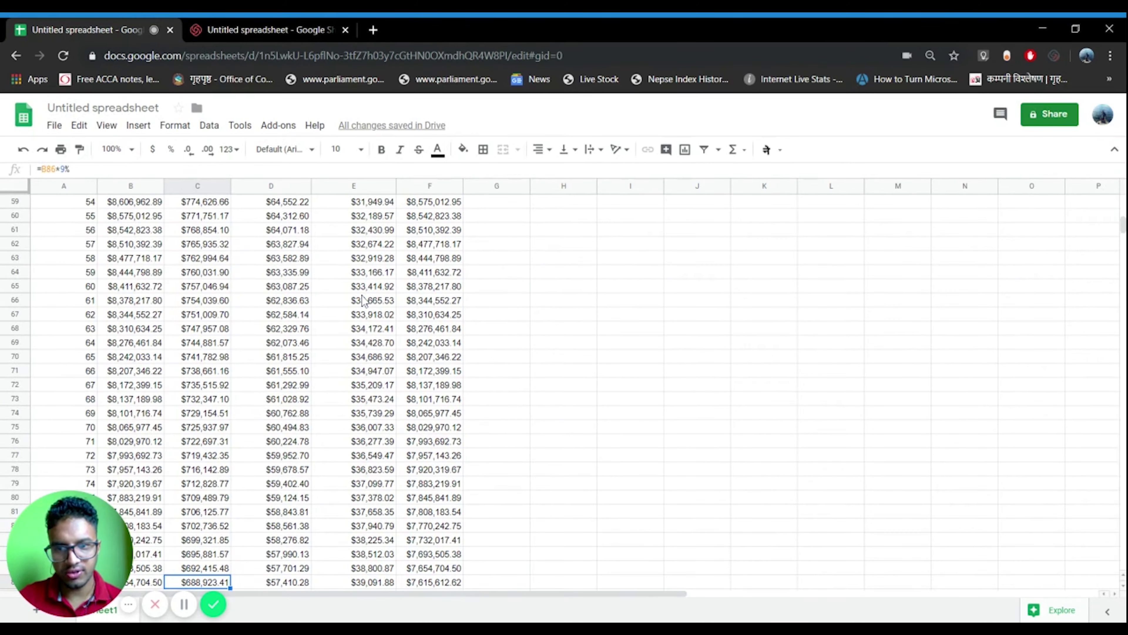
pyautogui.moveTo(1123, 225); pyautogui.dragTo(1121, 274)
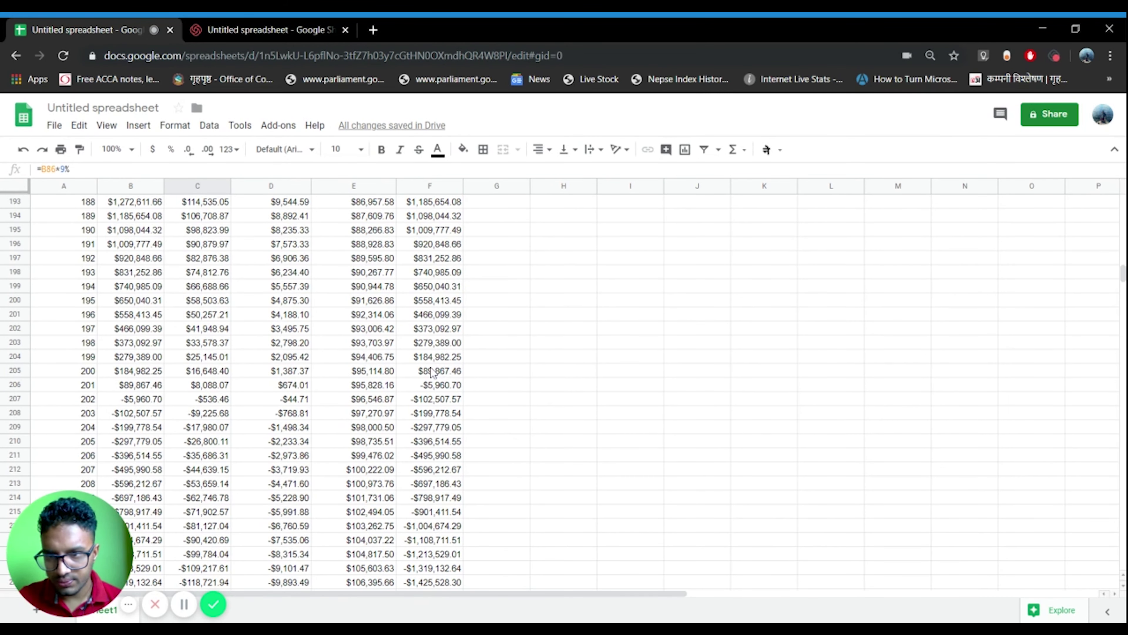
# - Convert the 200-month payoff point into years by calculating =200/12 in cell F1
pyautogui.moveTo(425, 373); pyautogui.dragTo(87, 377)
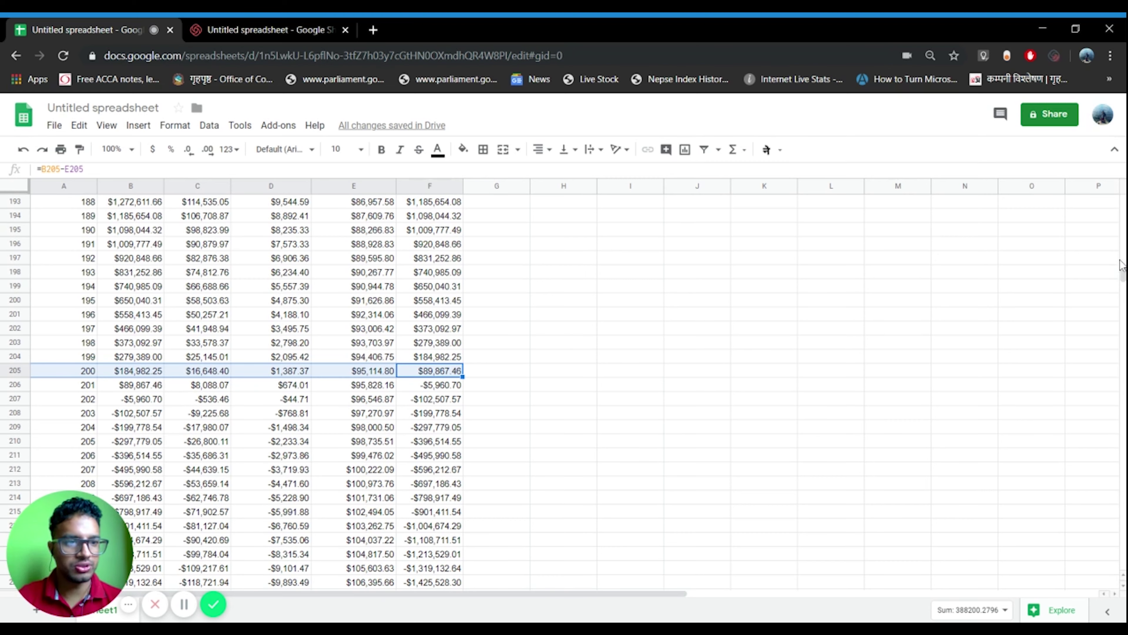
pyautogui.scroll(1, 1123, 271)
pyautogui.moveTo(1123, 271); pyautogui.dragTo(1123, 202)
pyautogui.click(445, 204)
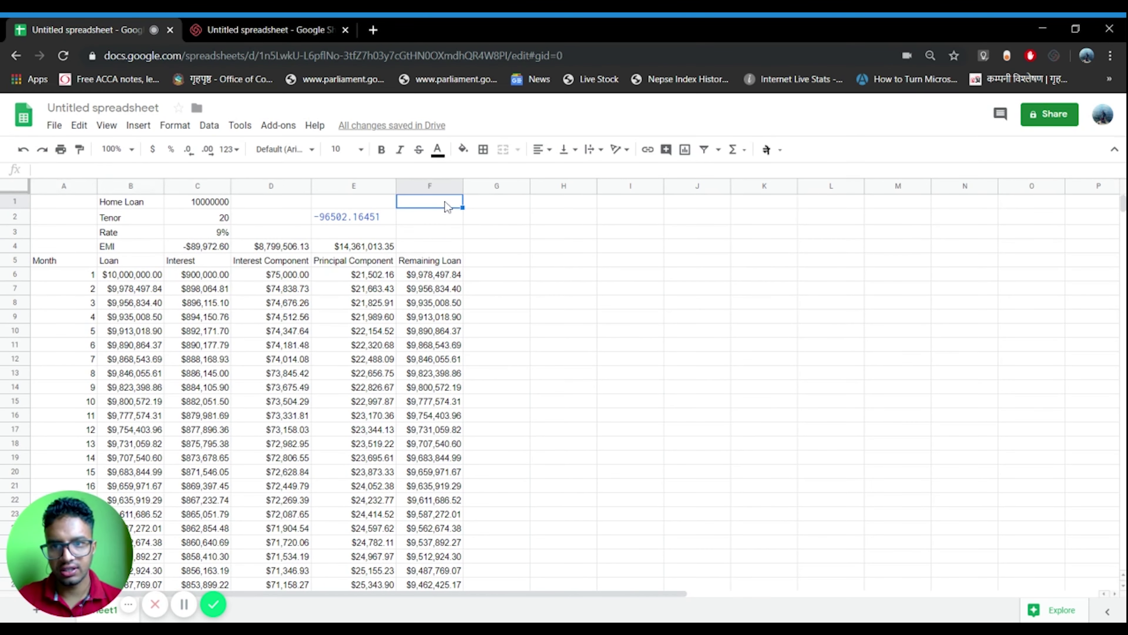
pyautogui.write('=200/16')
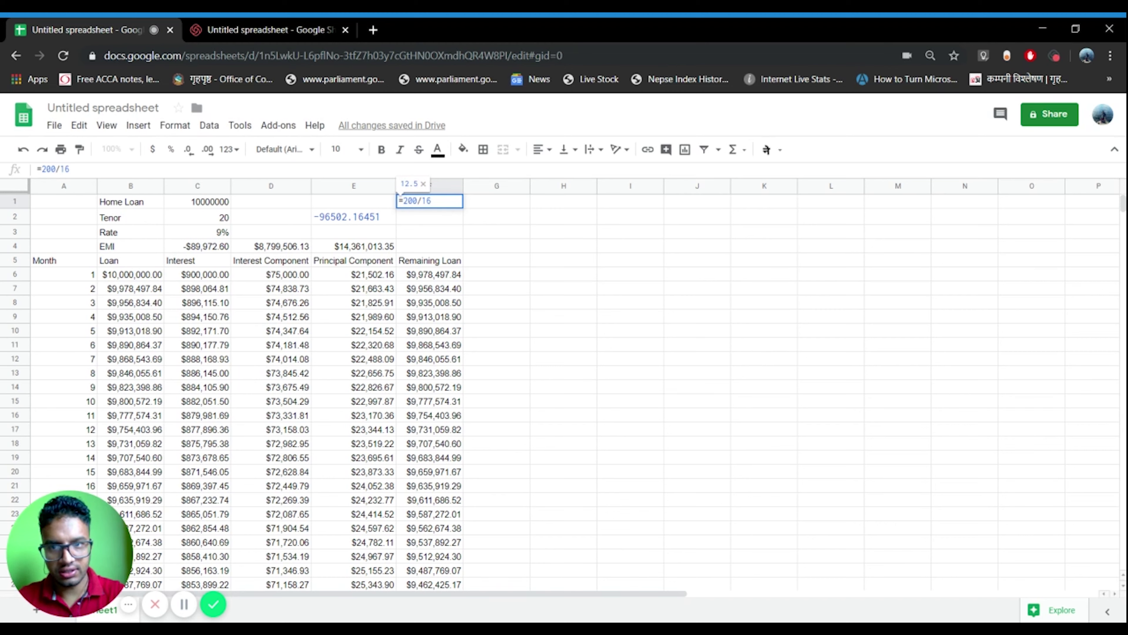
pyautogui.press('BackSpace')
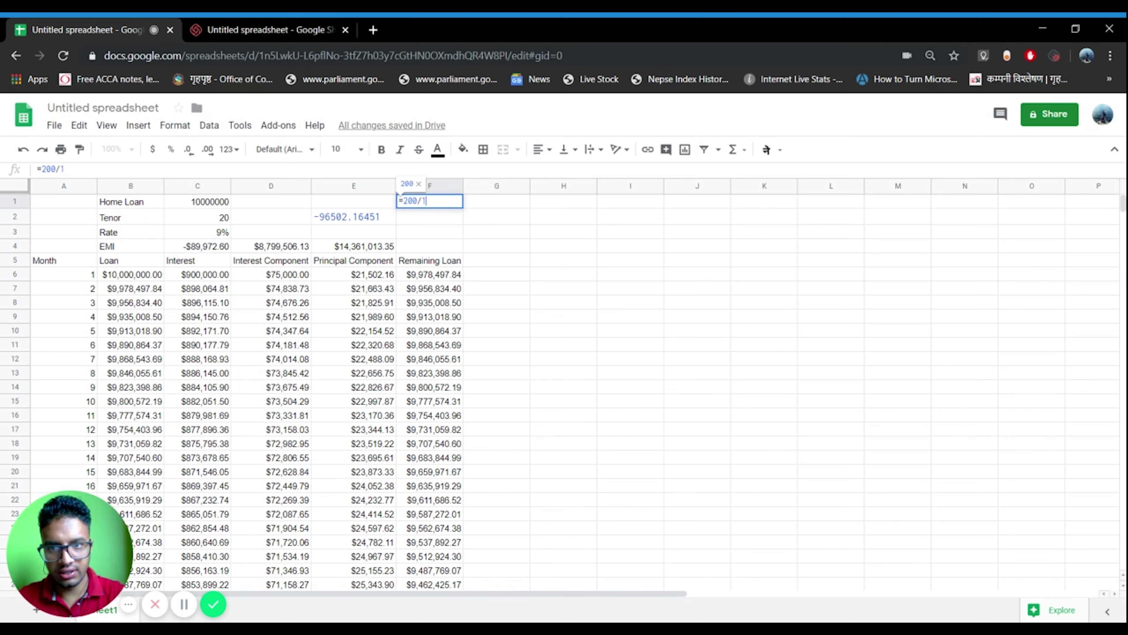
pyautogui.write('2')
pyautogui.press('Return')
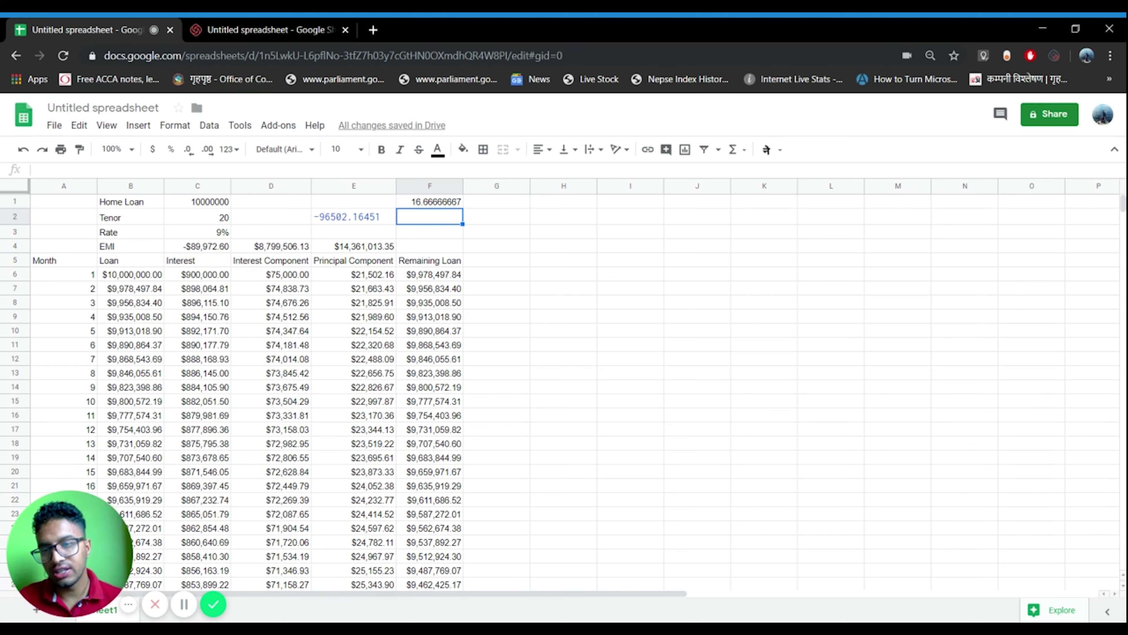
# - Check the Interest Component total in D4, and calculate the interest difference in cell H3 with =130-88
pyautogui.click(258, 249)
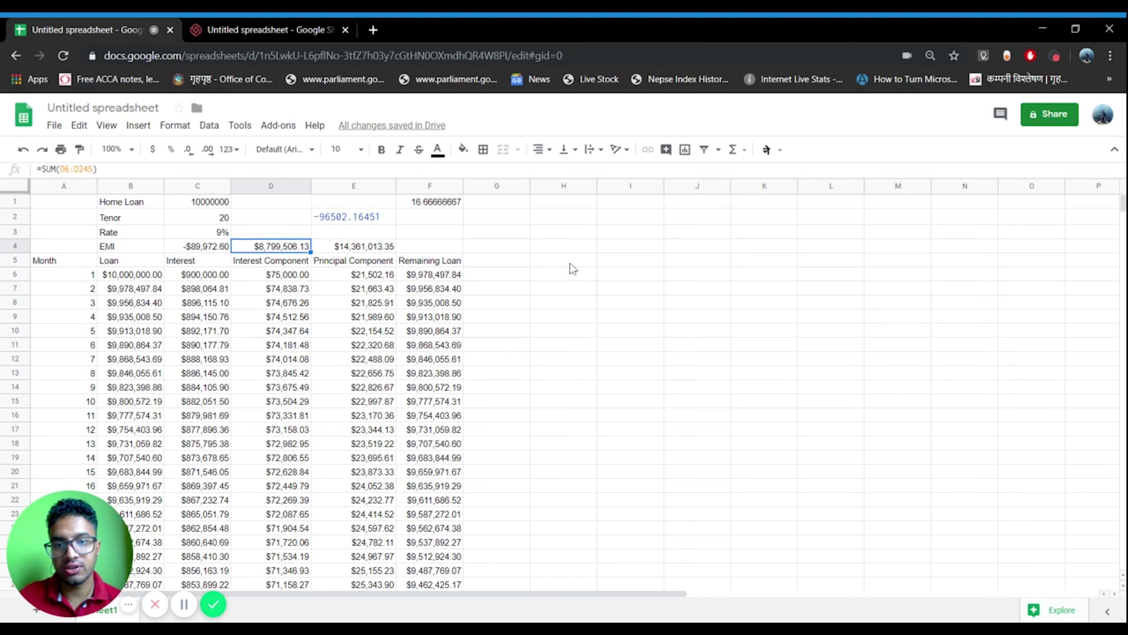
pyautogui.click(558, 237)
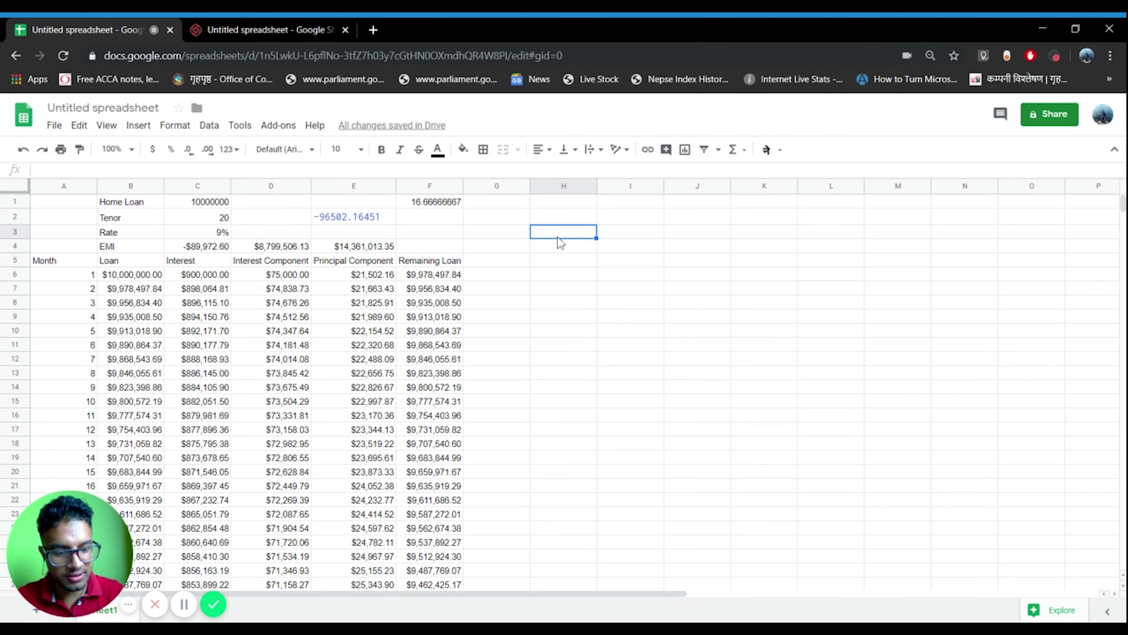
pyautogui.write('=130')
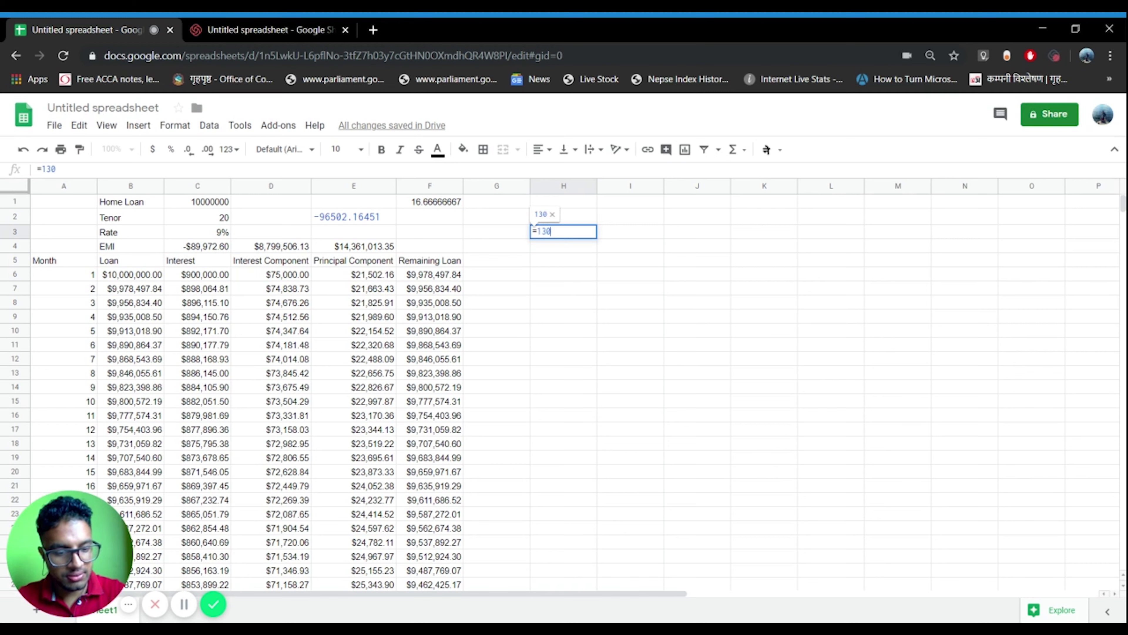
pyautogui.write('-88')
pyautogui.press('Return')
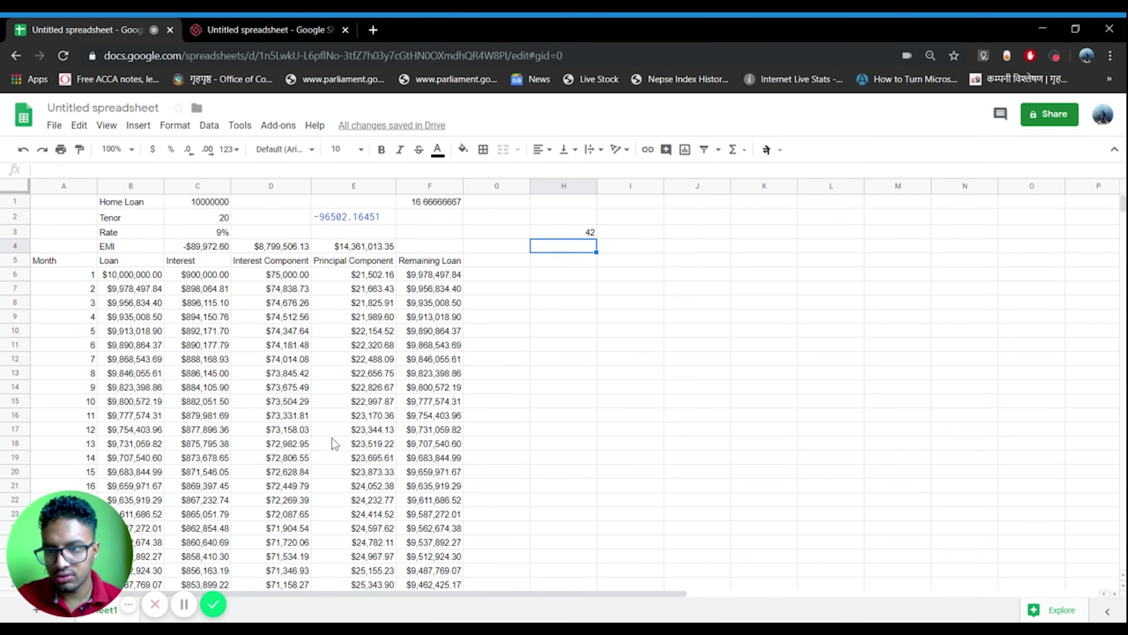
# - Check the formulas behind the Principal Component total in E4 and the first month's interest and principal components
pyautogui.click(353, 248)
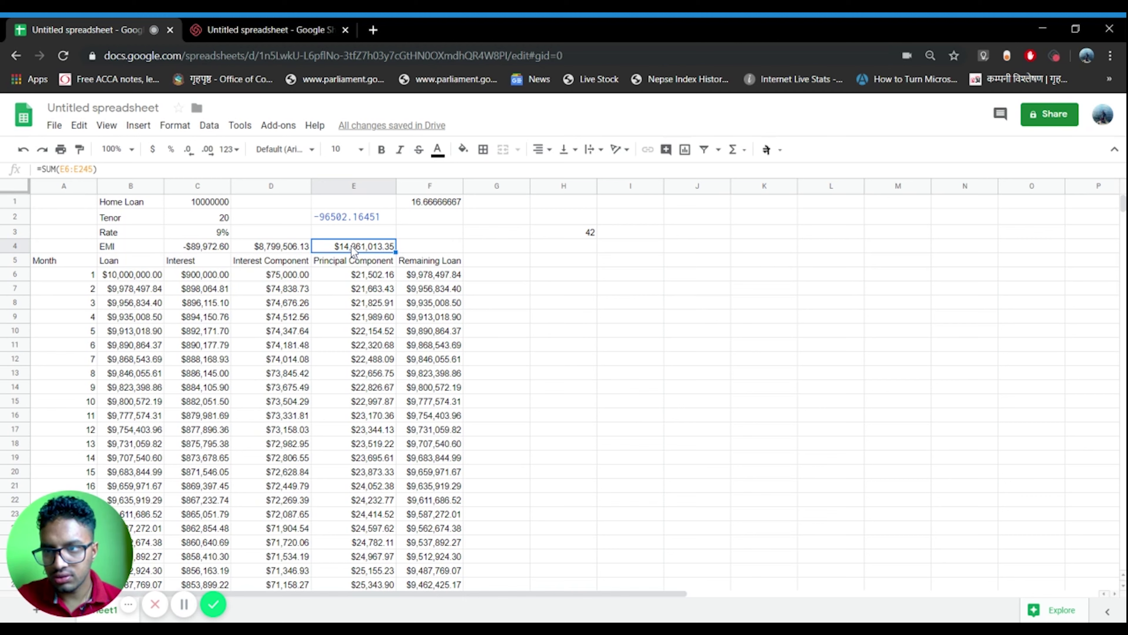
pyautogui.click(347, 280)
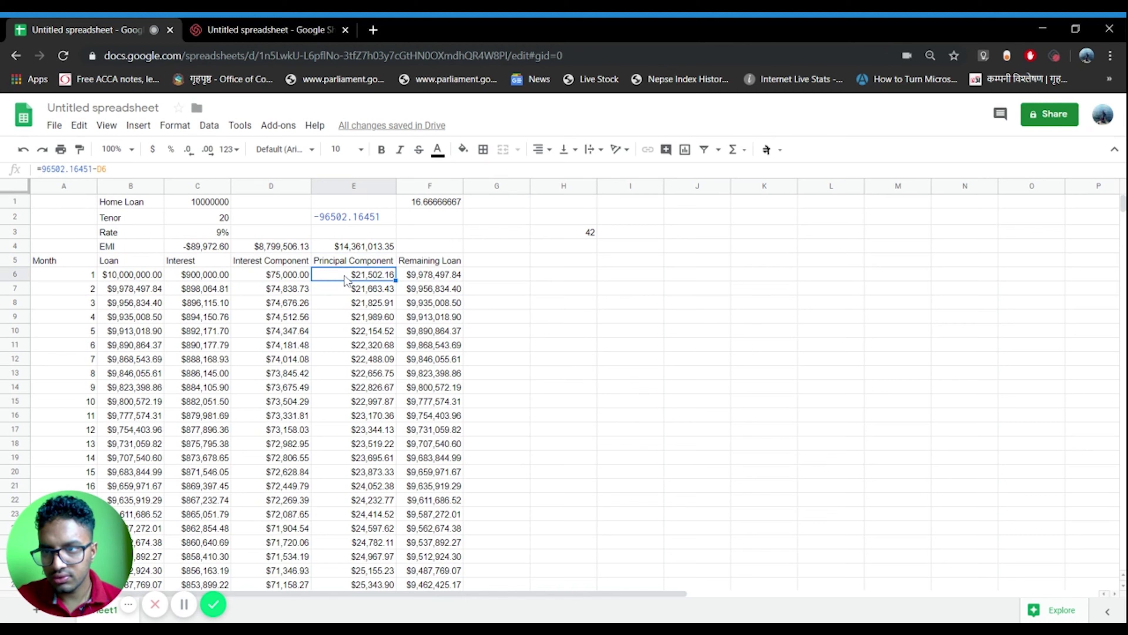
pyautogui.click(288, 280)
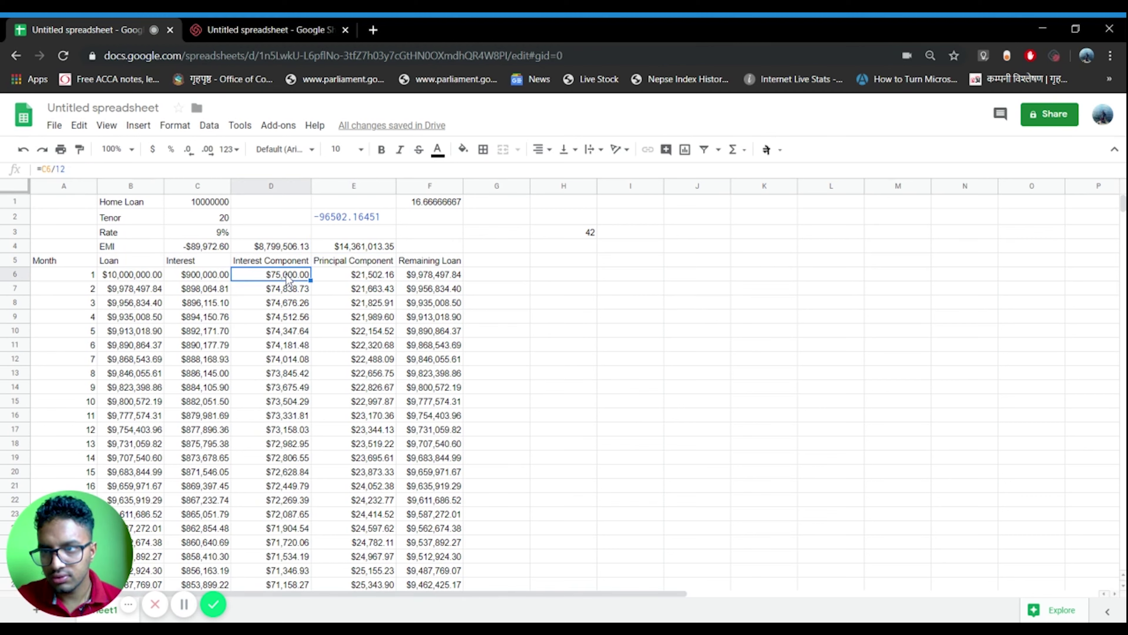
pyautogui.press('Right')
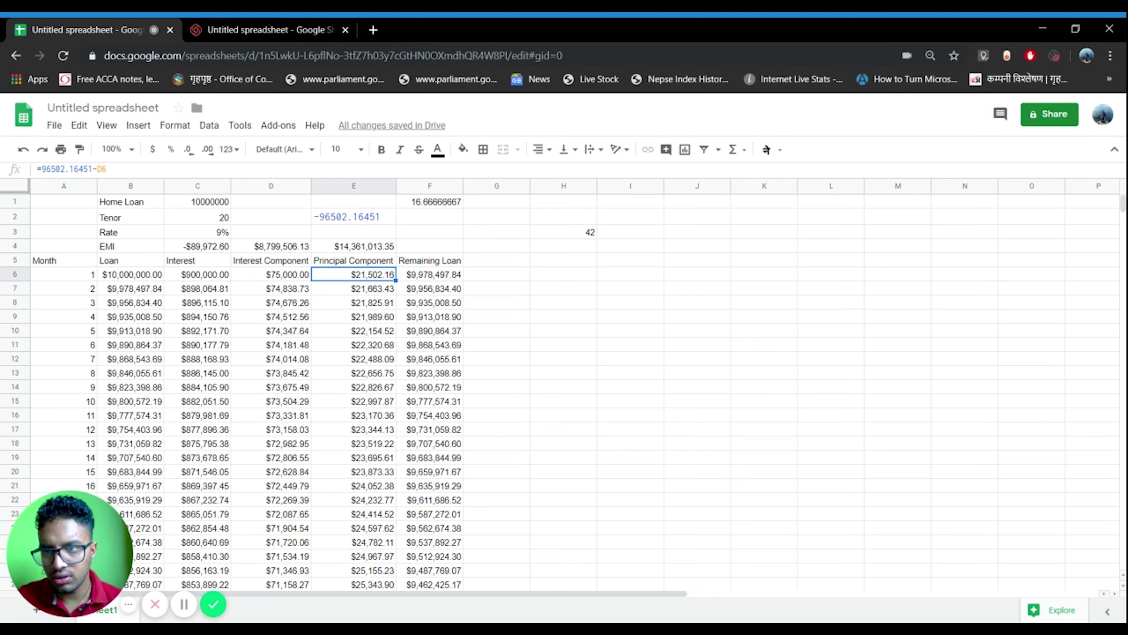
pyautogui.click(302, 275)
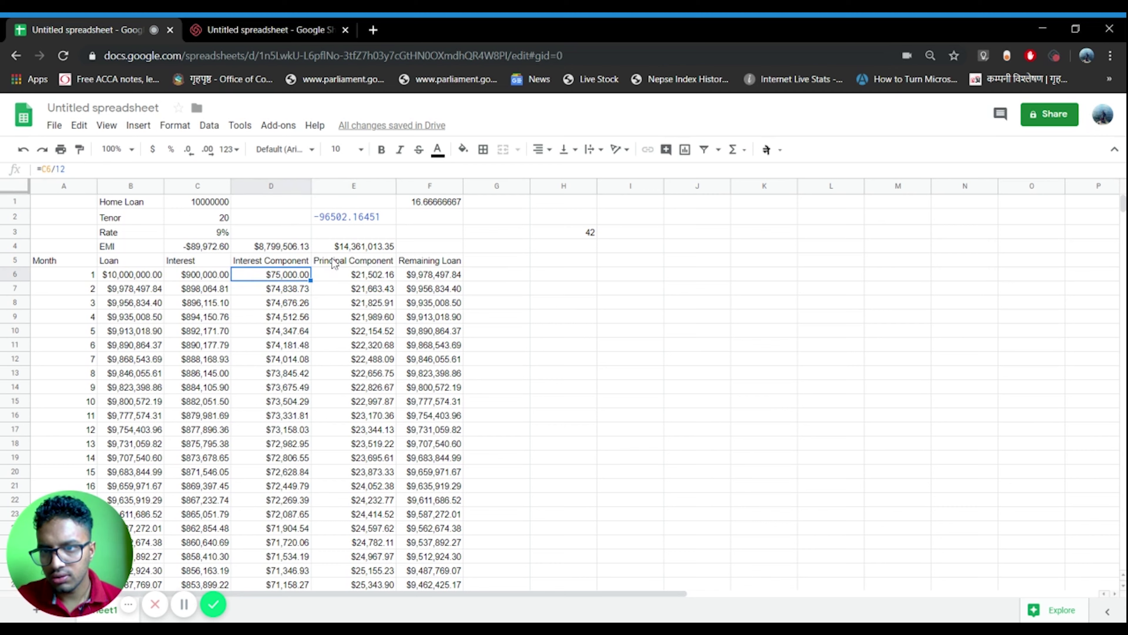
pyautogui.click(350, 248)
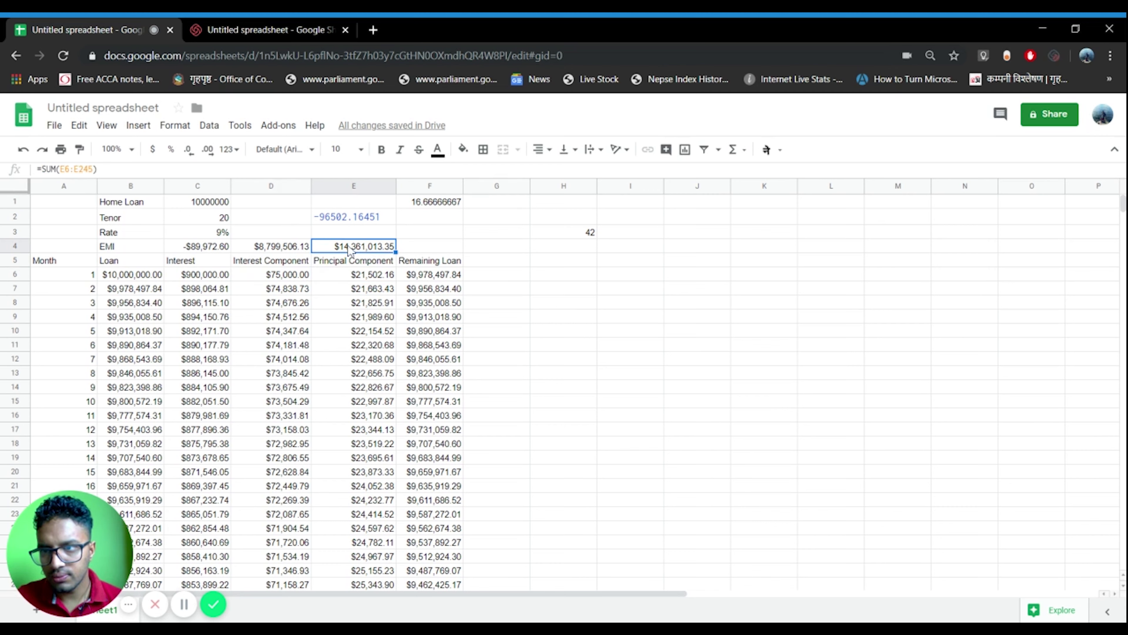
pyautogui.doubleClick(386, 248)
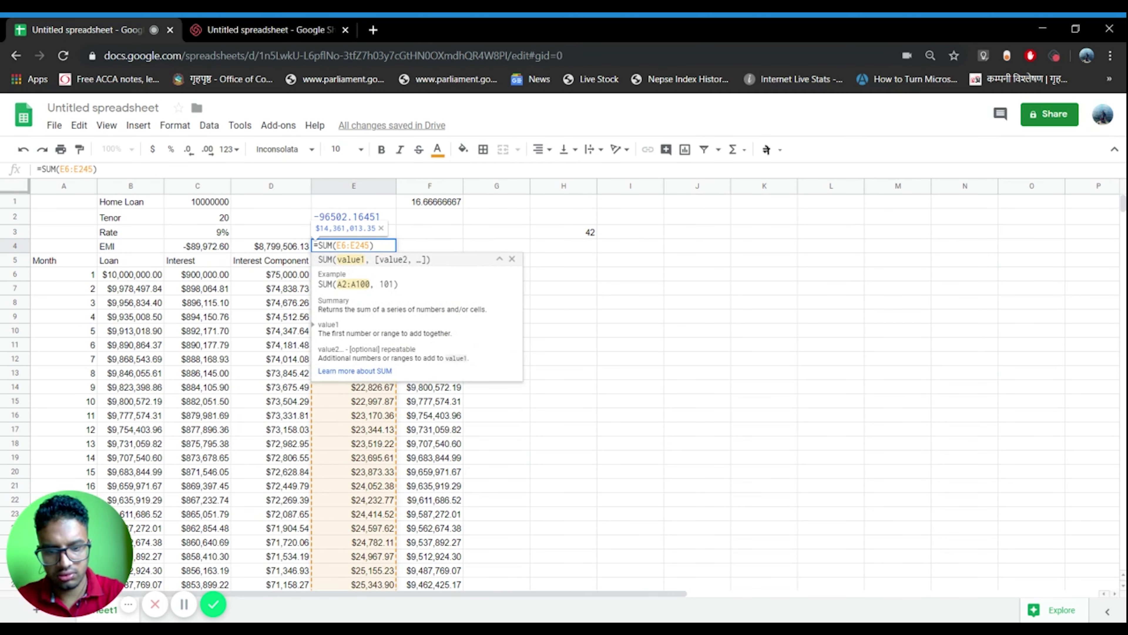
pyautogui.press('BackSpace')
pyautogui.press('BackSpace')
pyautogui.press('BackSpace')
pyautogui.press('BackSpace')
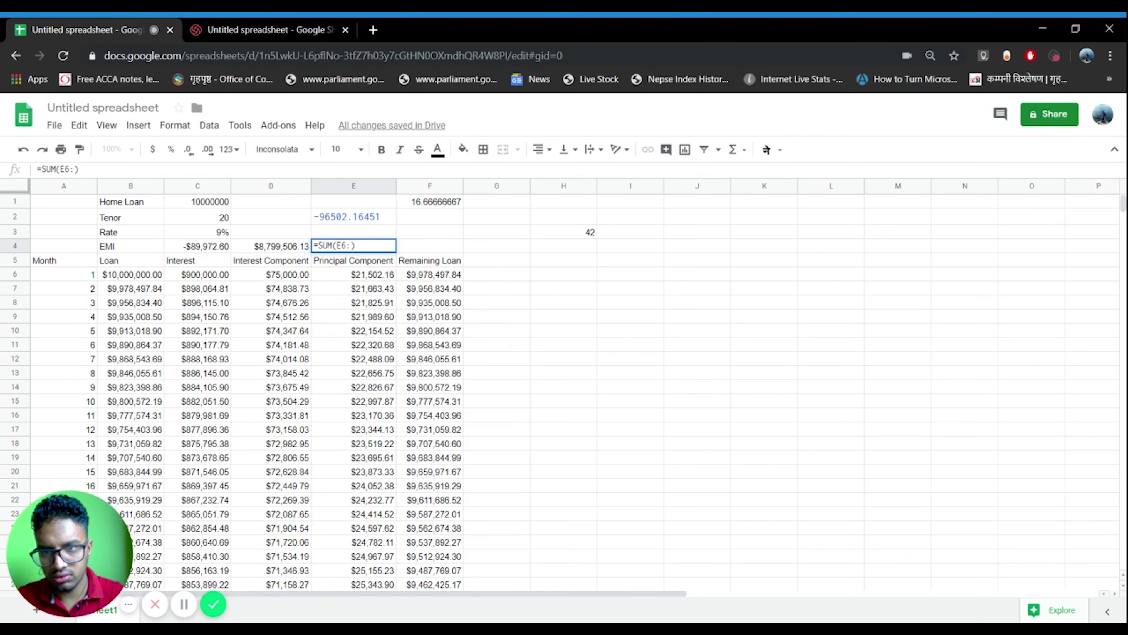
pyautogui.press('BackSpace')
pyautogui.press('BackSpace')
pyautogui.press('BackSpace')
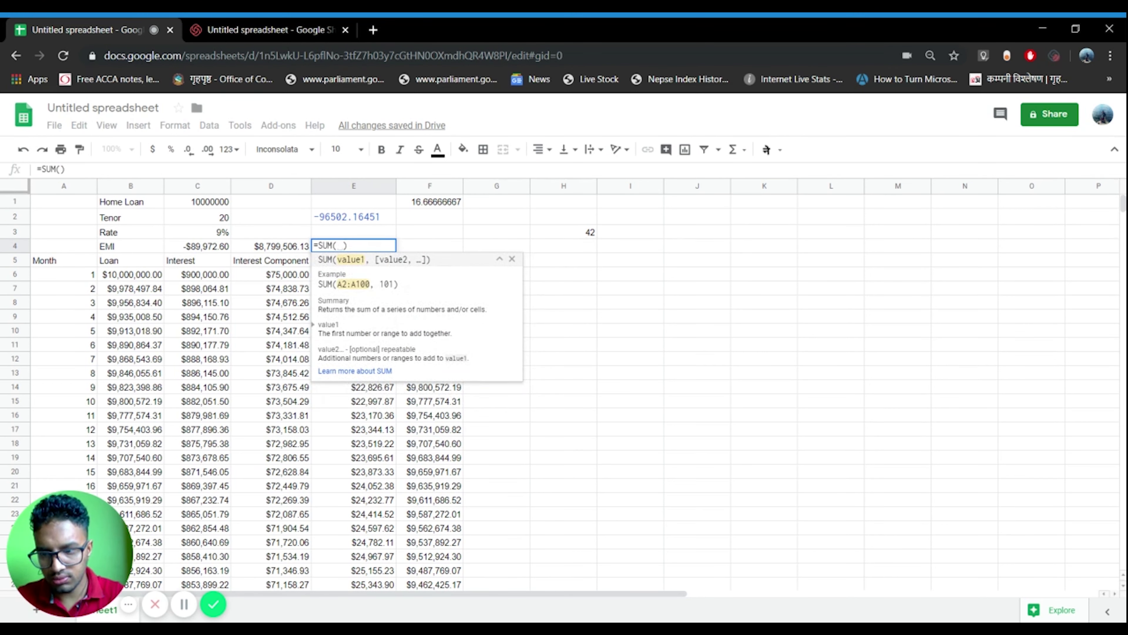
pyautogui.press('BackSpace')
pyautogui.press('BackSpace')
pyautogui.press('BackSpace')
pyautogui.press('BackSpace')
pyautogui.press('BackSpace')
pyautogui.press('Tab')
pyautogui.press('Right')
pyautogui.press('Right')
pyautogui.press('Right')
pyautogui.press('Right')
pyautogui.press('Right')
pyautogui.press('Right')
pyautogui.press('Right')
pyautogui.press('Right')
pyautogui.press('Left')
pyautogui.press('Left')
pyautogui.press('Left')
pyautogui.press('Left')
pyautogui.press('Left')
pyautogui.press('Left')
pyautogui.press('Left')
pyautogui.press('Left')
pyautogui.press('Left')
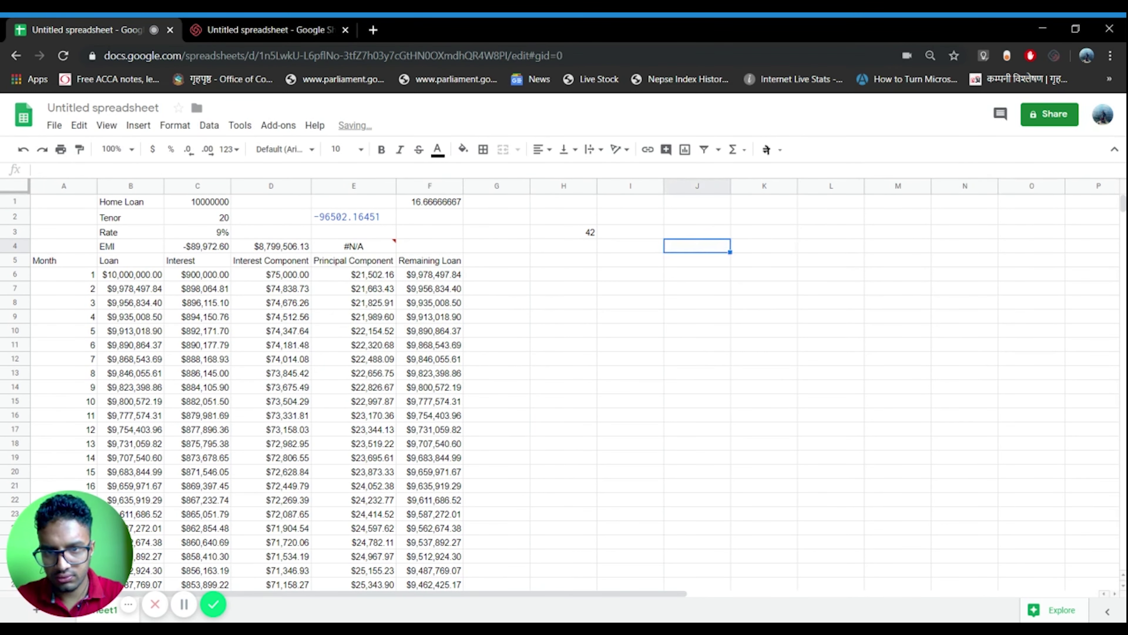
# - Set the Principal Component total in E4 to =SUM(E6:E206), covering only months 1 to 201
pyautogui.write('=')
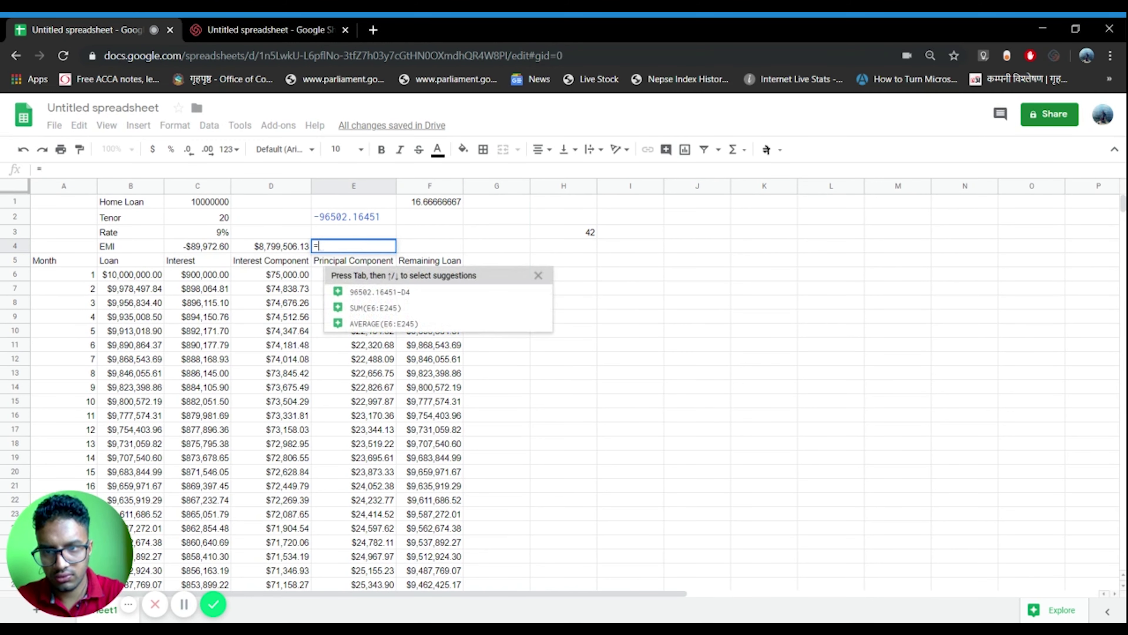
pyautogui.write('SUM(')
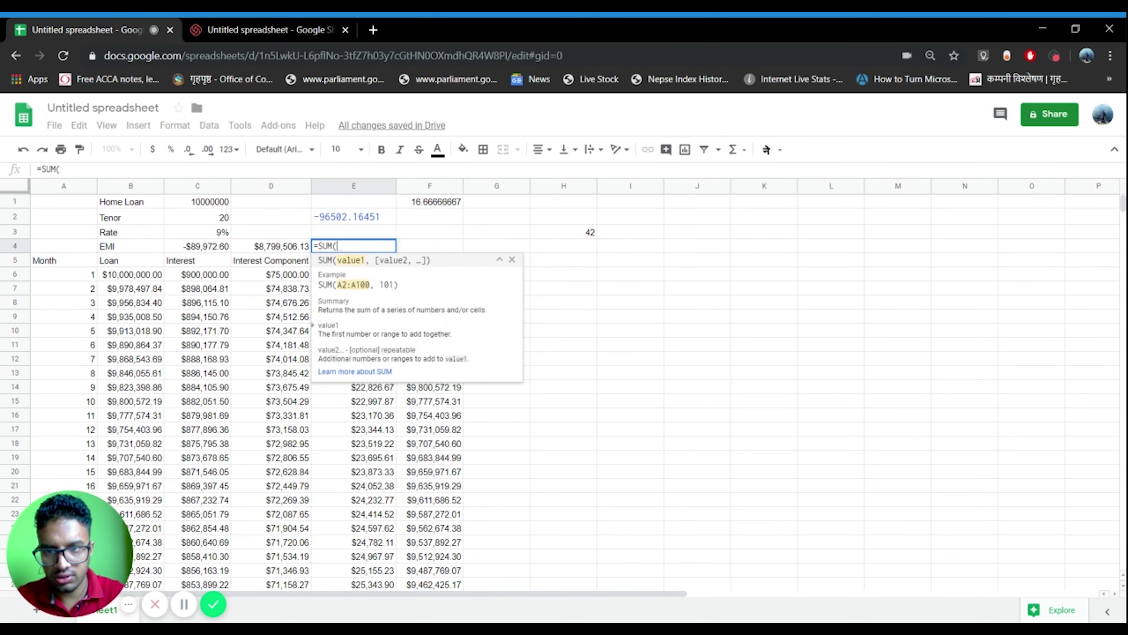
pyautogui.moveTo(353, 274); pyautogui.dragTo(353, 497)
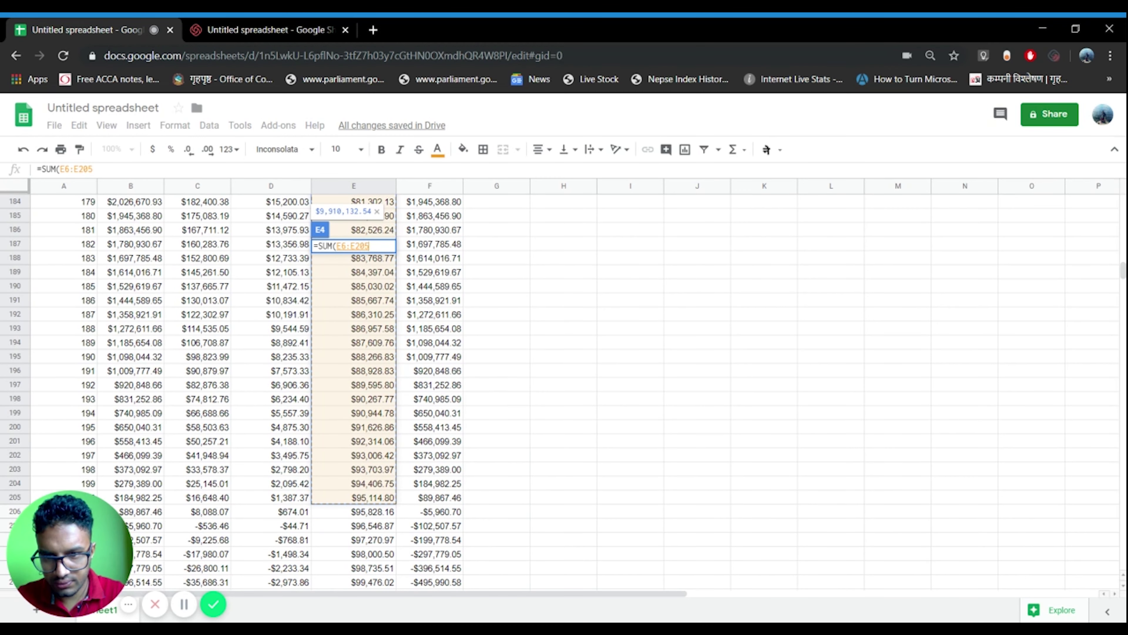
pyautogui.hotkey('shift', 'Down')
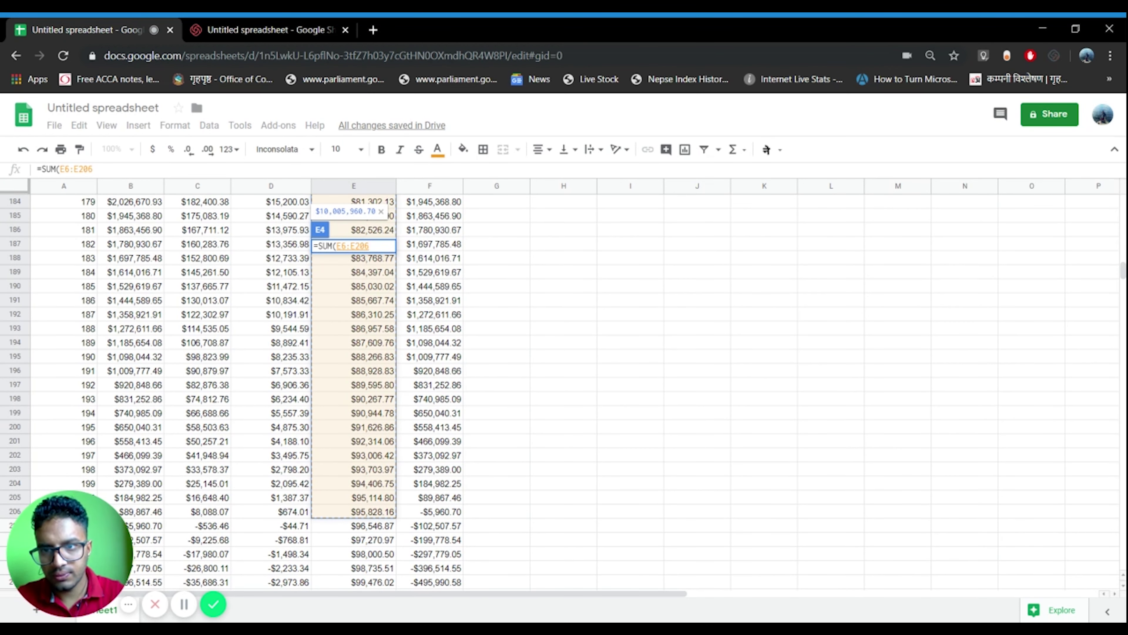
pyautogui.press('Return')
pyautogui.click(353, 217)
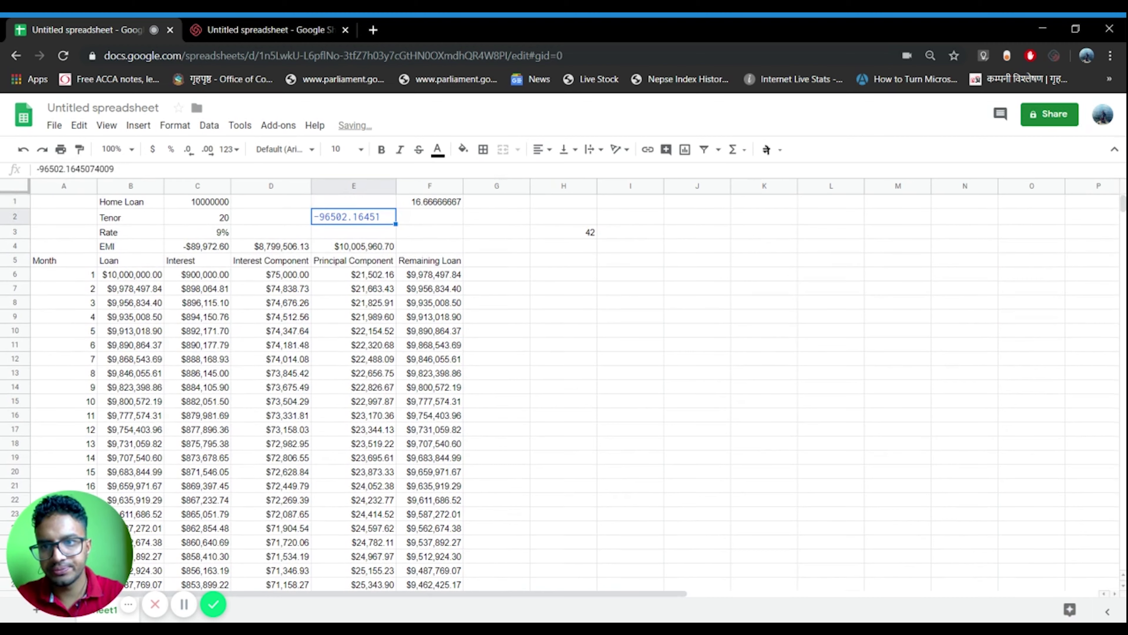
pyautogui.click(353, 245)
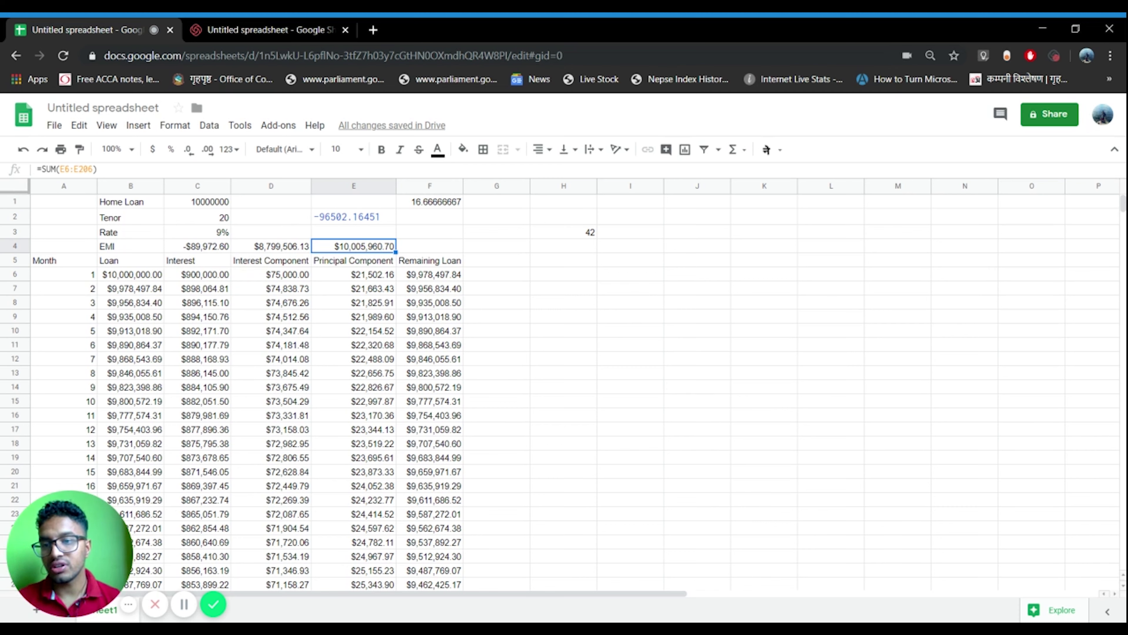
pyautogui.moveTo(80, 203); pyautogui.dragTo(474, 431)
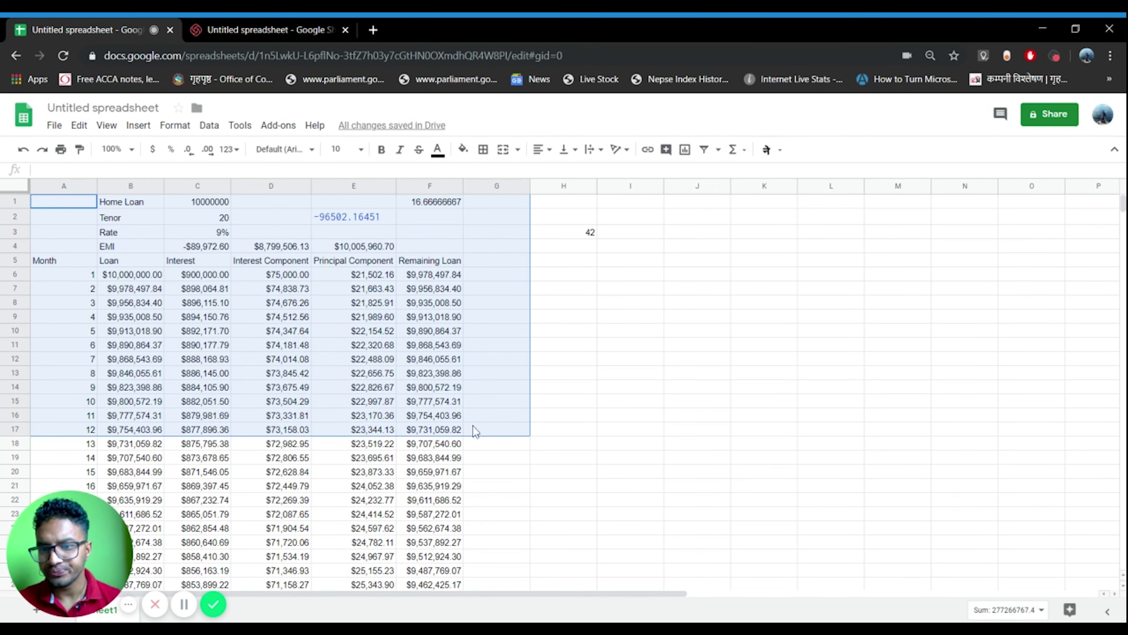
pyautogui.click(544, 378)
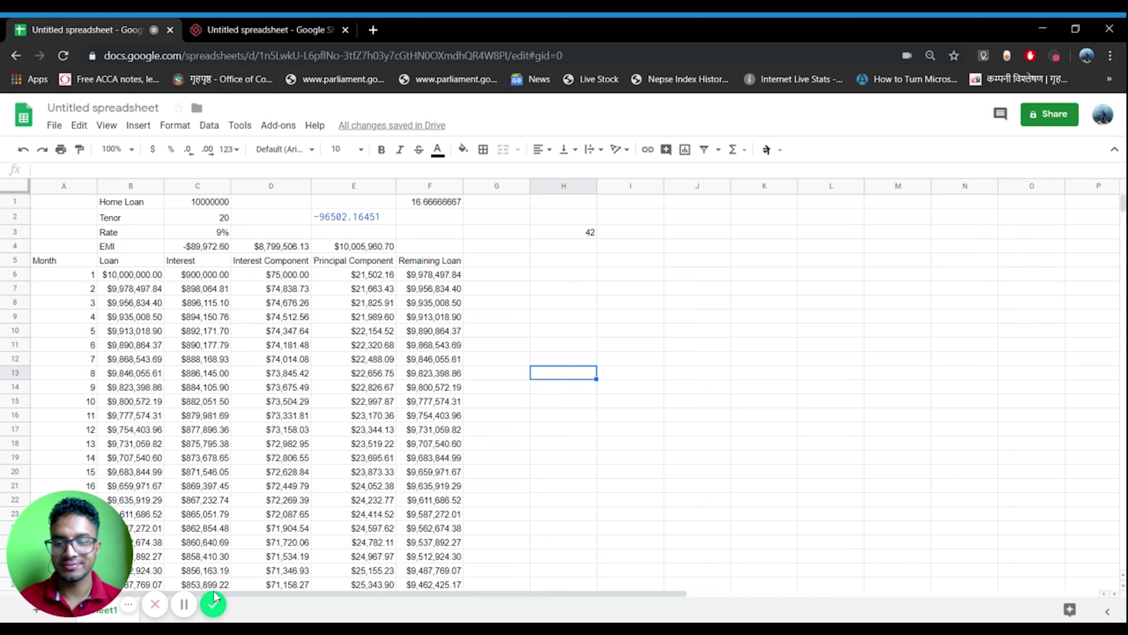
pyautogui.click(213, 604)
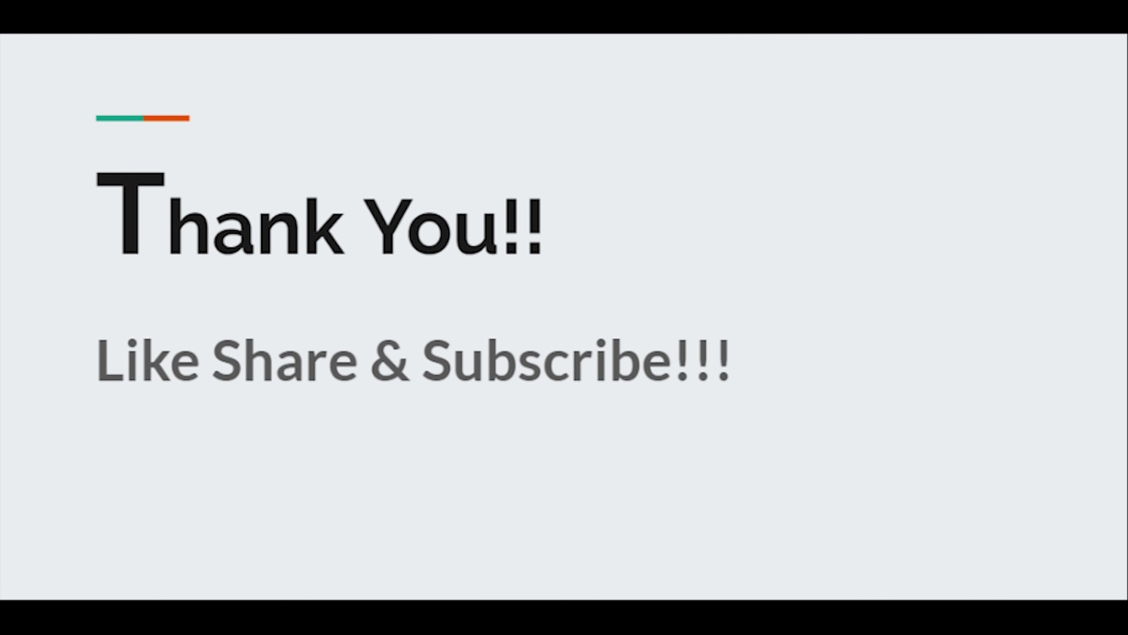